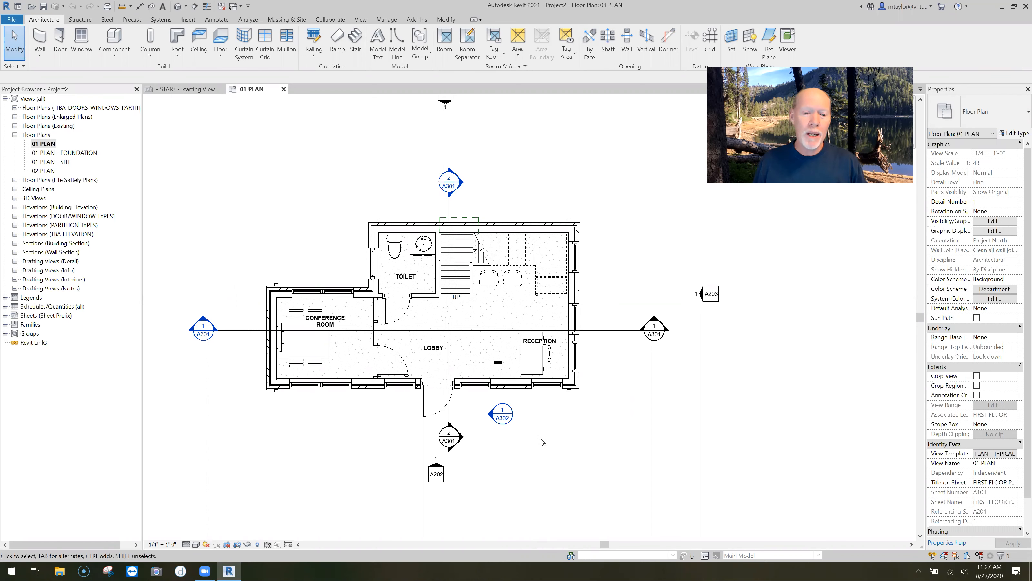
# Step: Start a chain of Exterior - S6 - Brick walls from the conference room's south wall, running down and west beneath the room
pyautogui.scroll(-1, 541, 438)
pyautogui.moveTo(541, 437); pyautogui.dragTo(582, 401, button='middle')
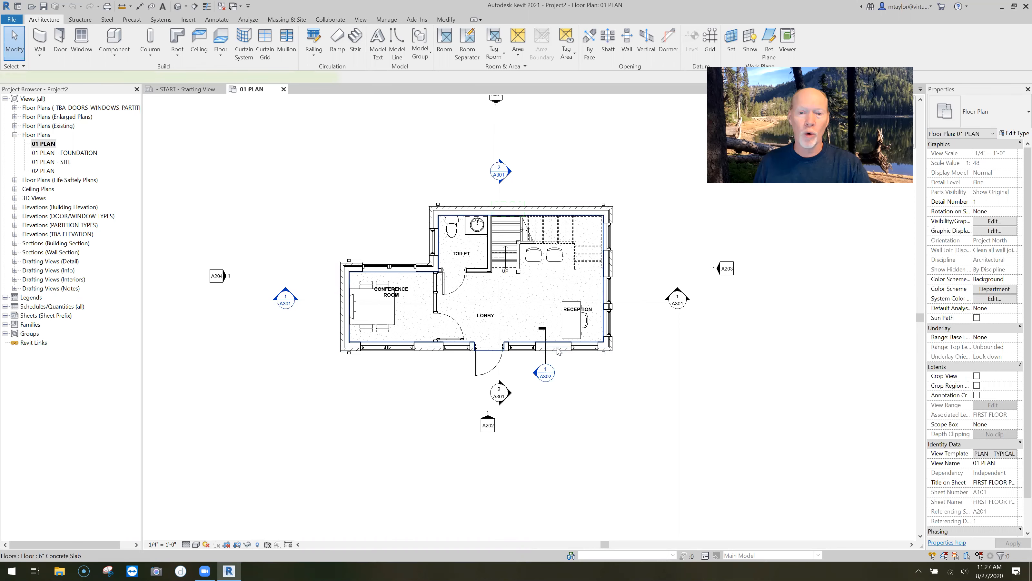
pyautogui.click(560, 352)
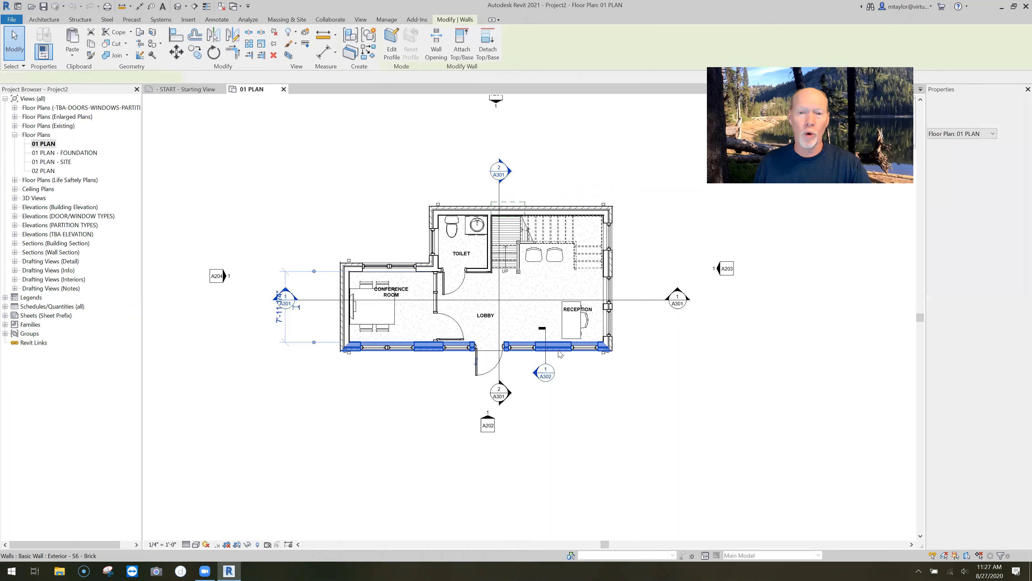
pyautogui.press('c')
pyautogui.press('s')
pyautogui.click(432, 350)
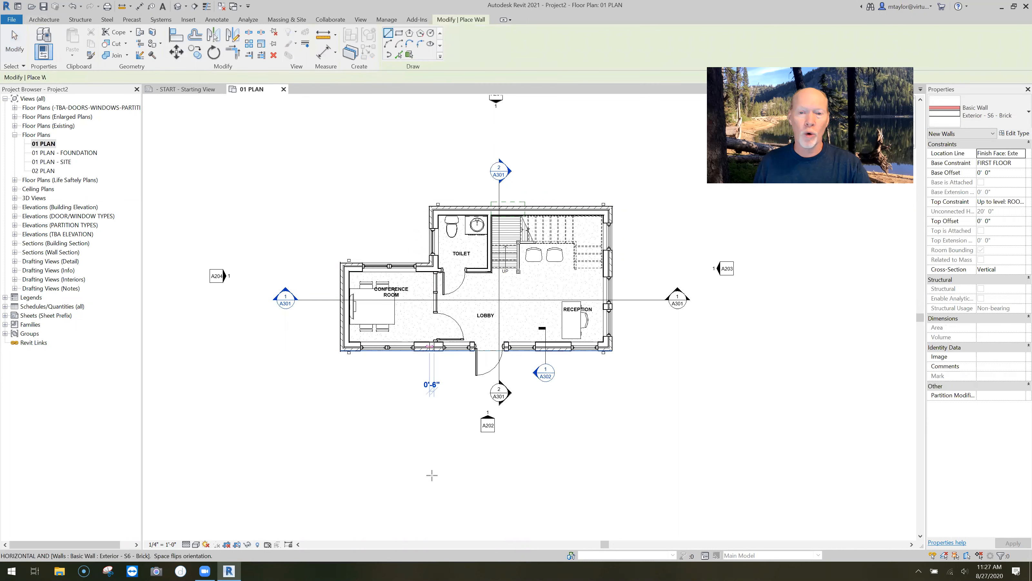
pyautogui.click(349, 472)
pyautogui.click(344, 474)
pyautogui.moveTo(433, 398); pyautogui.dragTo(600, 309, button='middle')
pyautogui.scroll(-4, 456, 382)
# Step: Continue the brick wall chain down about 9', west, up and east to the conference room's west wall, enclosing the addition
pyautogui.click(484, 431)
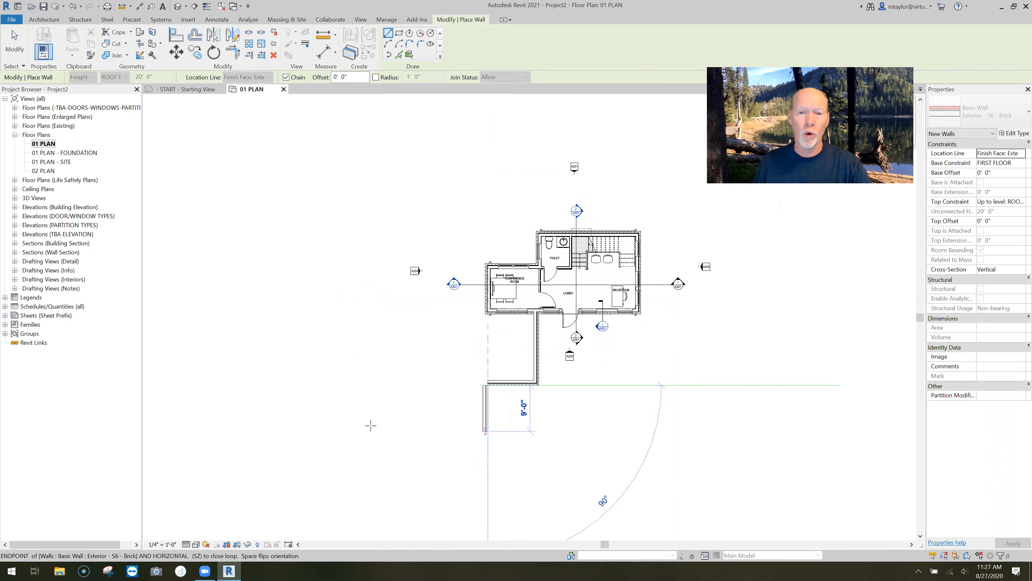
pyautogui.click(367, 291)
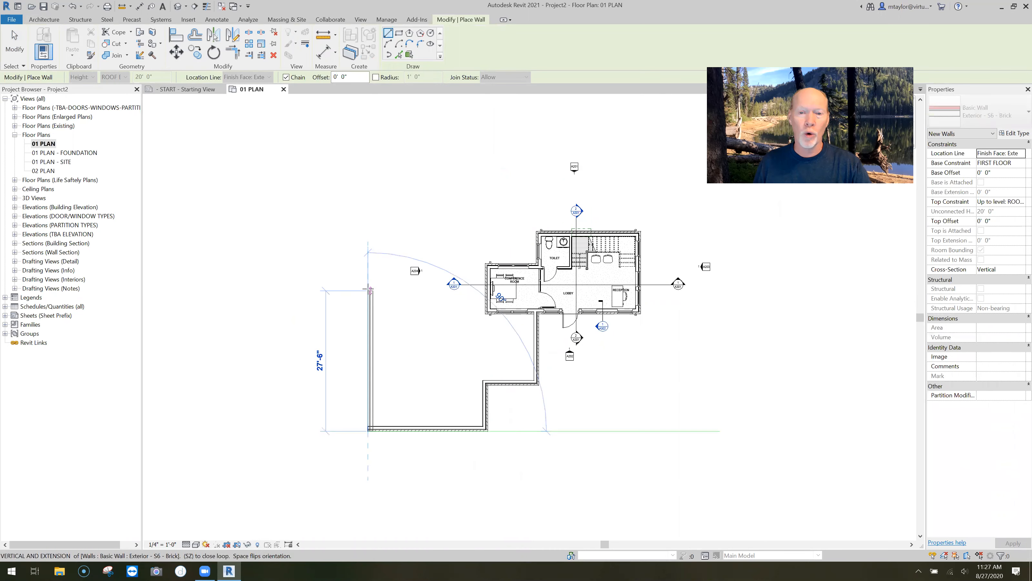
pyautogui.click(368, 278)
pyautogui.click(486, 280)
pyautogui.press('Escape')
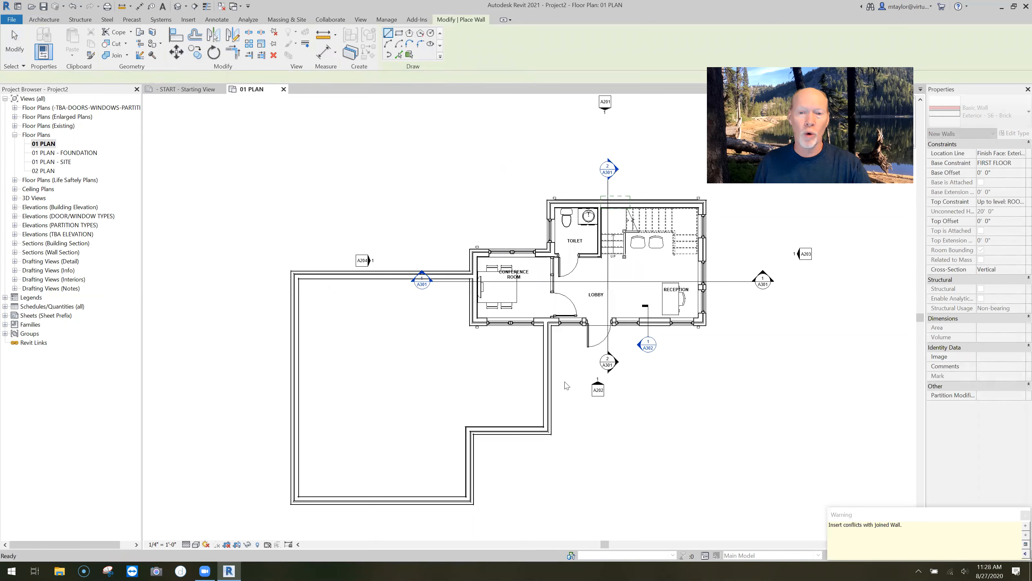
pyautogui.press('Escape')
# Step: Delete the double-hung window immediately east of the entry door in the south wall
pyautogui.scroll(2, 524, 360)
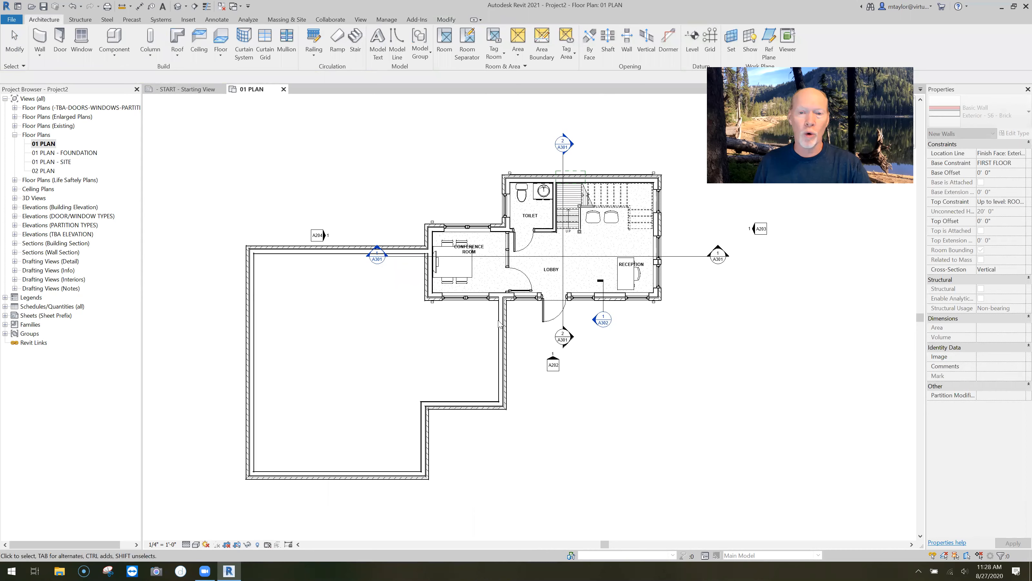
pyautogui.scroll(1, 537, 332)
pyautogui.scroll(1, 601, 305)
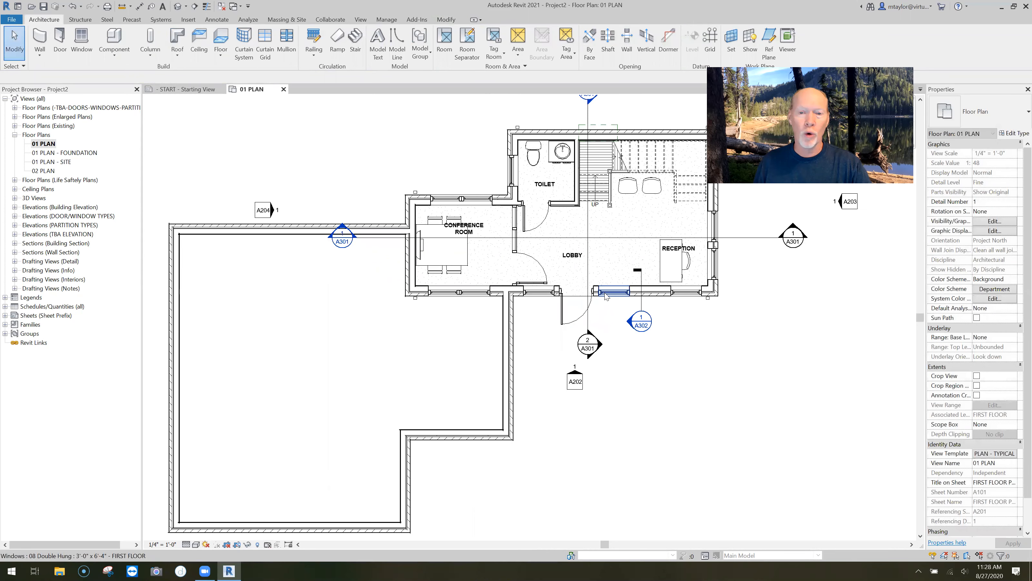
pyautogui.click(605, 294)
pyautogui.press('Escape')
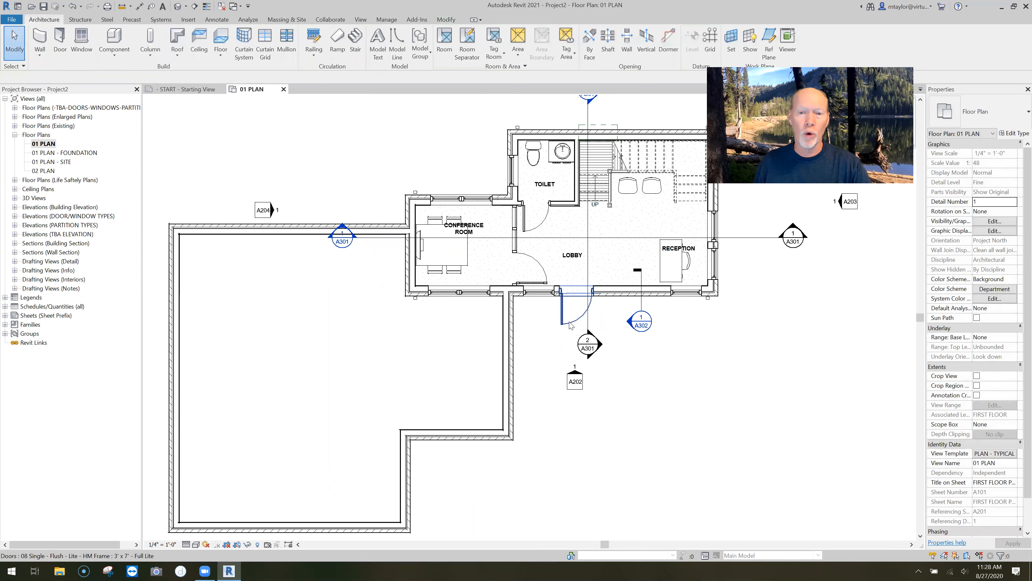
# Step: Move the entry door about 3' east along the south wall
pyautogui.click(570, 324)
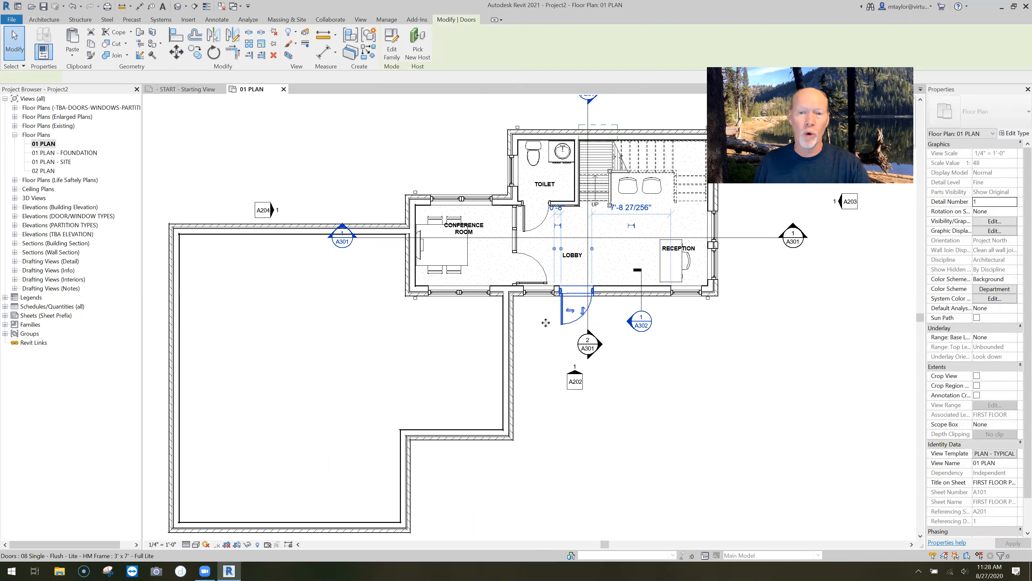
pyautogui.press('Right')
pyautogui.press('Right')
pyautogui.press('Right')
pyautogui.press('Right')
pyautogui.press('Right')
pyautogui.press('Right')
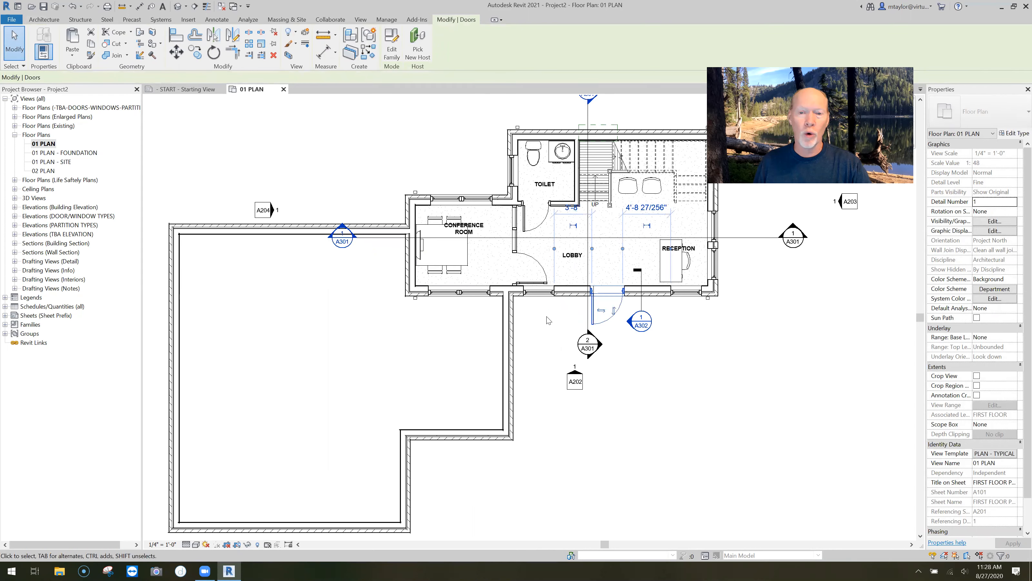
pyautogui.press('Escape')
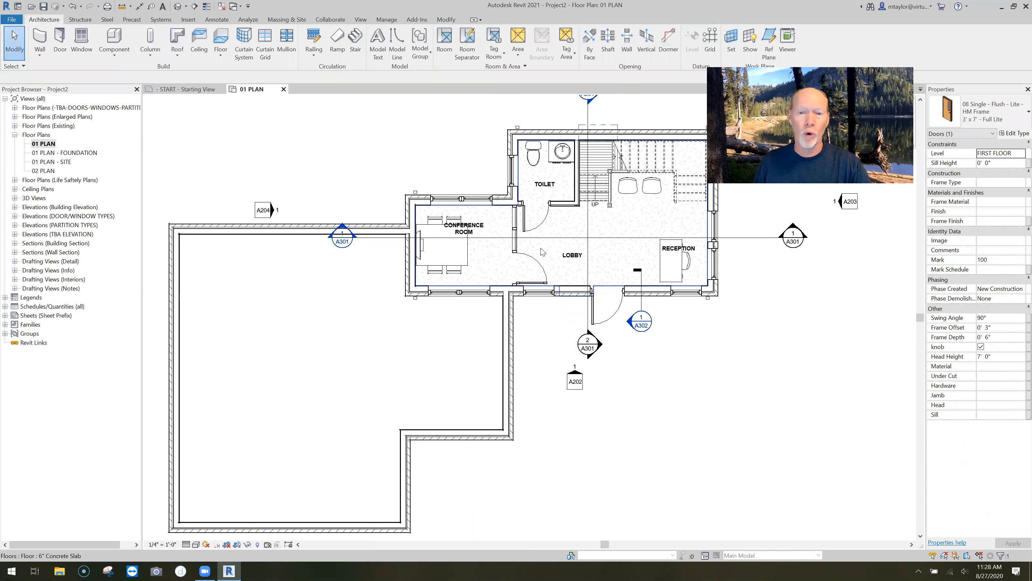
# Step: Delete the conference room's furniture group and the windows in its north and south walls
pyautogui.moveTo(634, 398); pyautogui.dragTo(606, 391, button='middle')
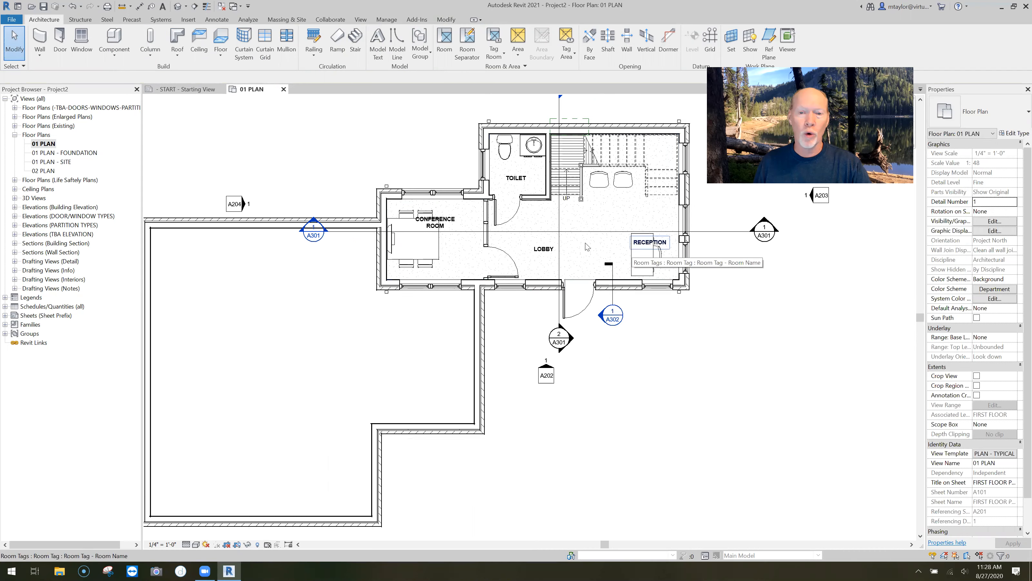
pyautogui.click(442, 255)
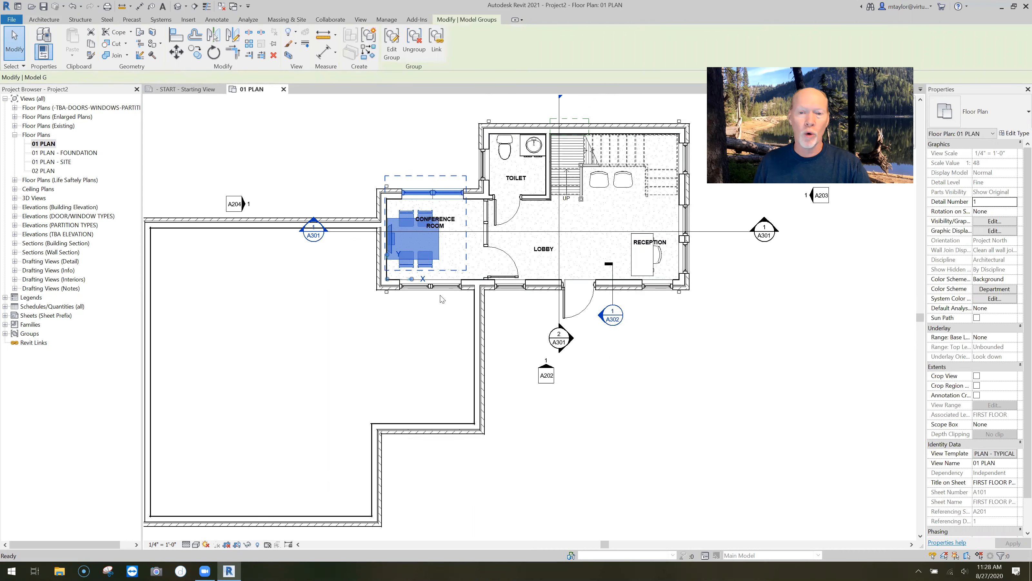
pyautogui.press('Delete')
pyautogui.click(431, 287)
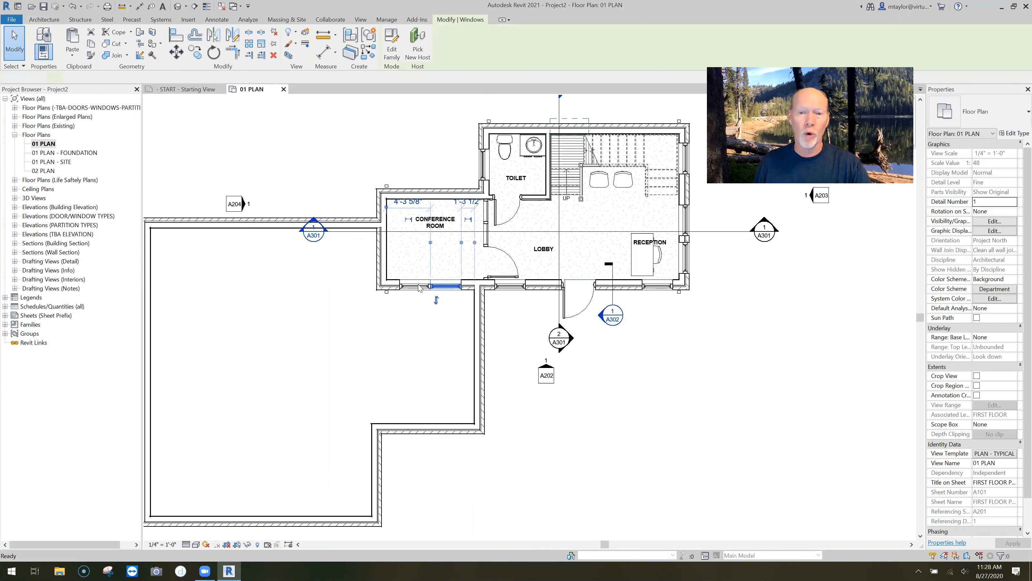
pyautogui.press('Delete')
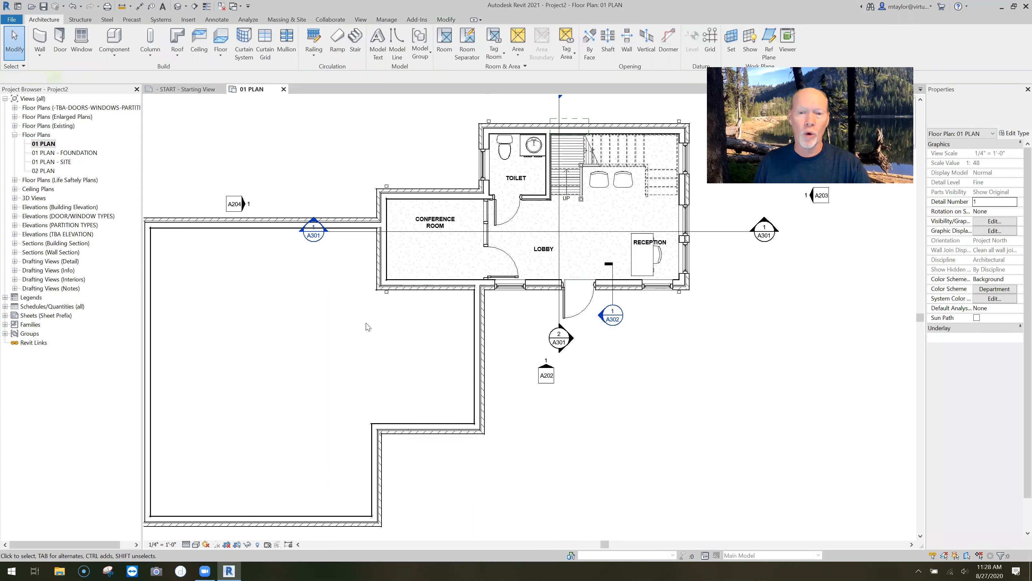
# Step: Trim the addition's north wall and the conference room's west wall to a corner, deleting the window instances that lose their host
pyautogui.press('t')
pyautogui.press('r')
pyautogui.click(357, 226)
pyautogui.click(479, 304)
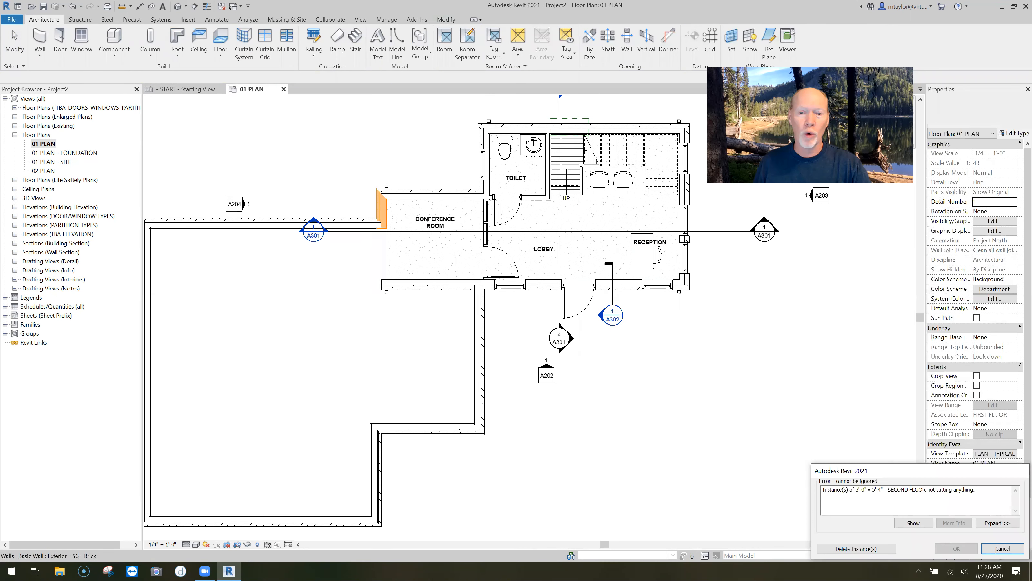
pyautogui.click(863, 549)
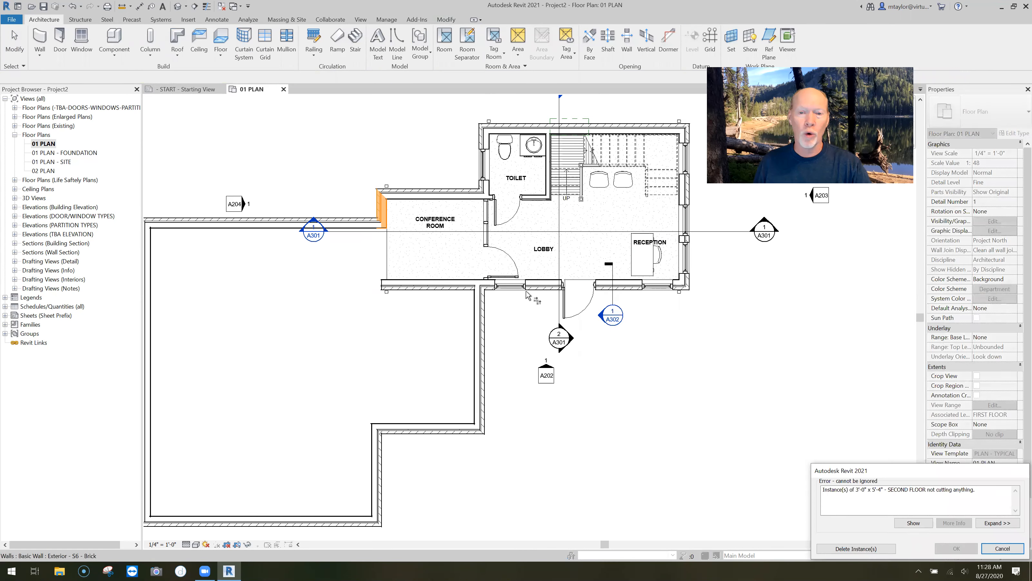
# Step: Trim the building's south wall and the addition's east wall to a corner, deleting the window instances that lose their host
pyautogui.click(510, 288)
pyautogui.click(482, 330)
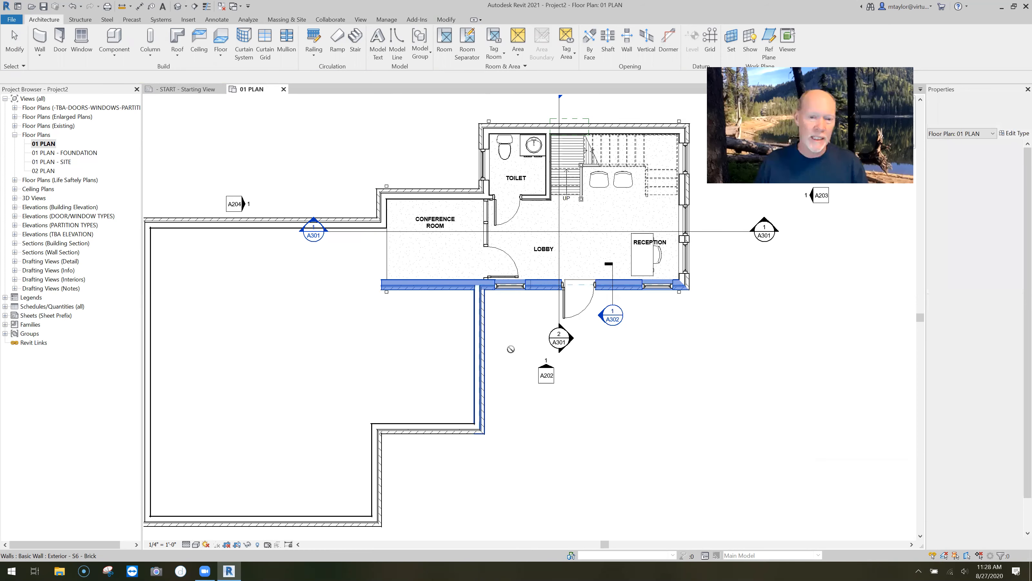
pyautogui.click(874, 551)
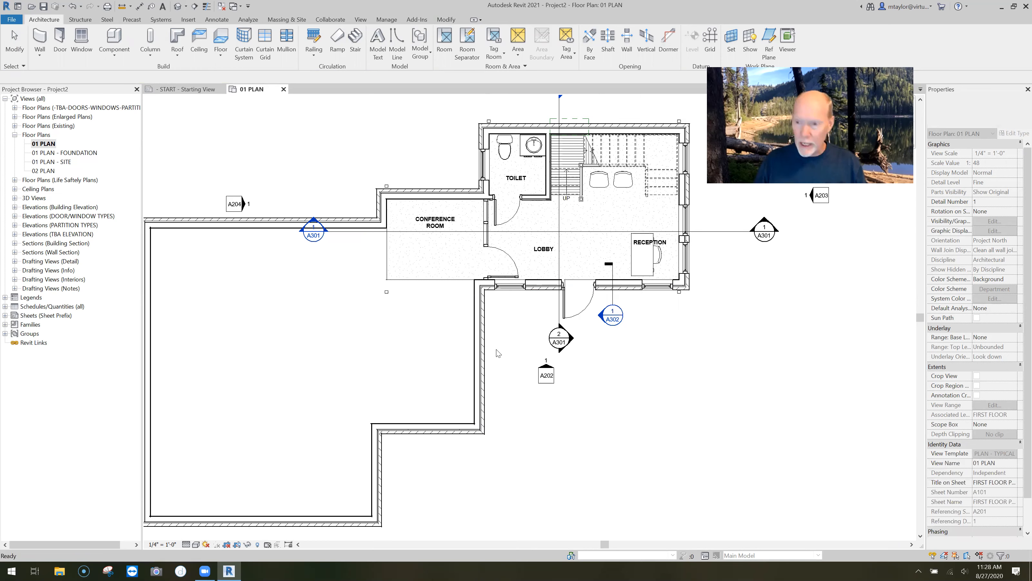
pyautogui.press('Escape')
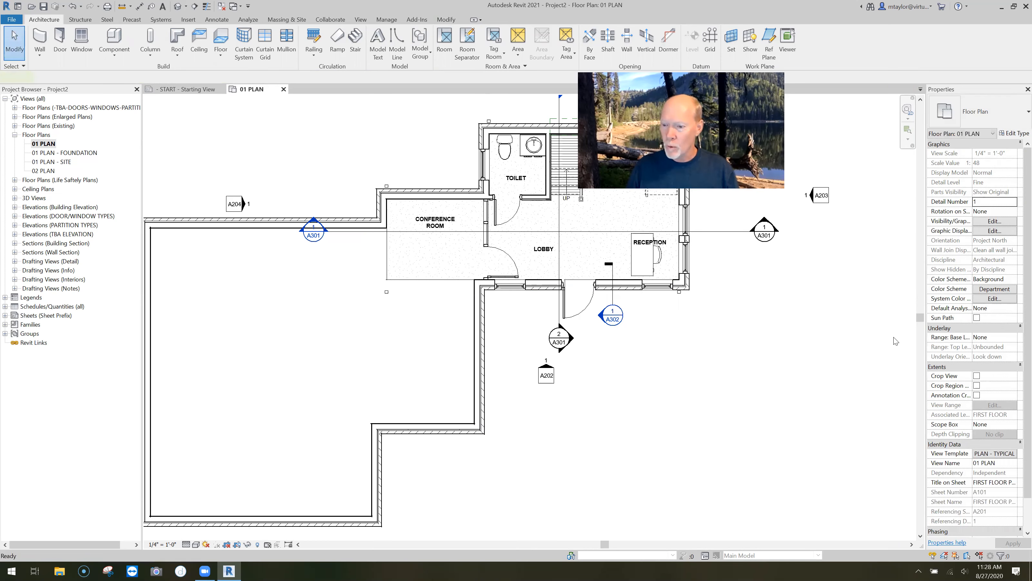
# Step: Start a new wall using the Interior - S3 type
pyautogui.press('w')
pyautogui.press('a')
pyautogui.click(983, 112)
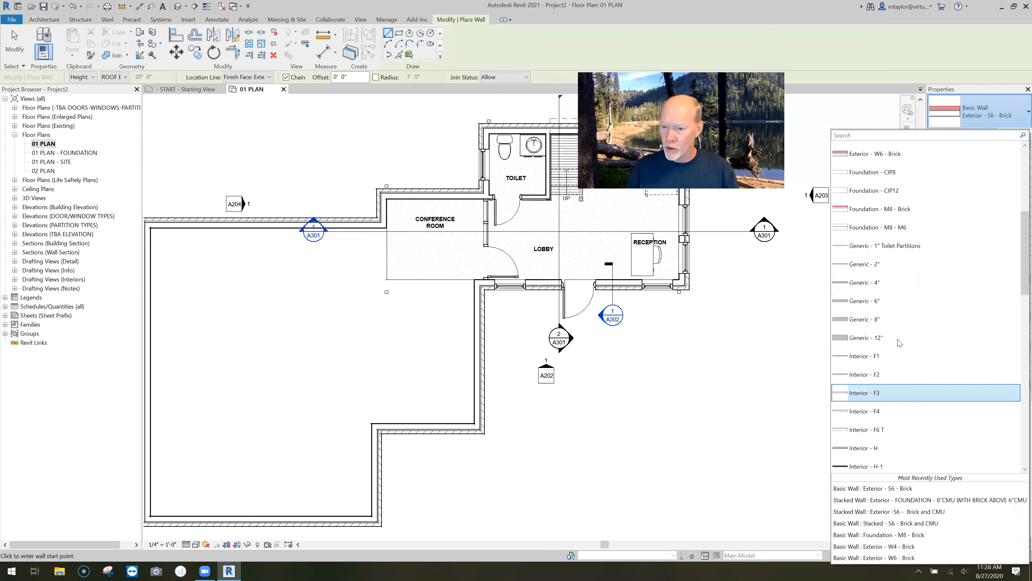
pyautogui.scroll(-2, 900, 343)
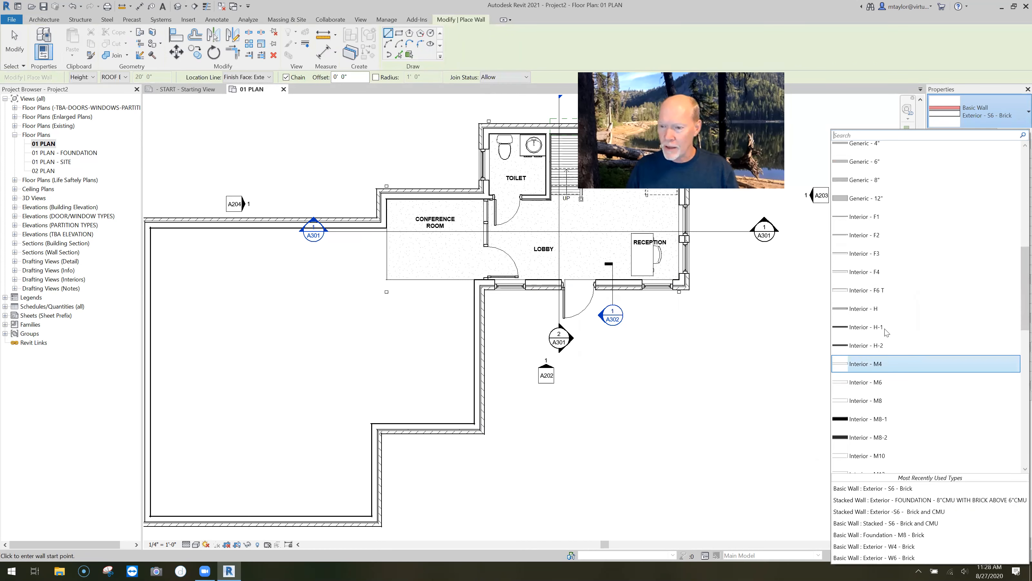
pyautogui.scroll(-5, 886, 330)
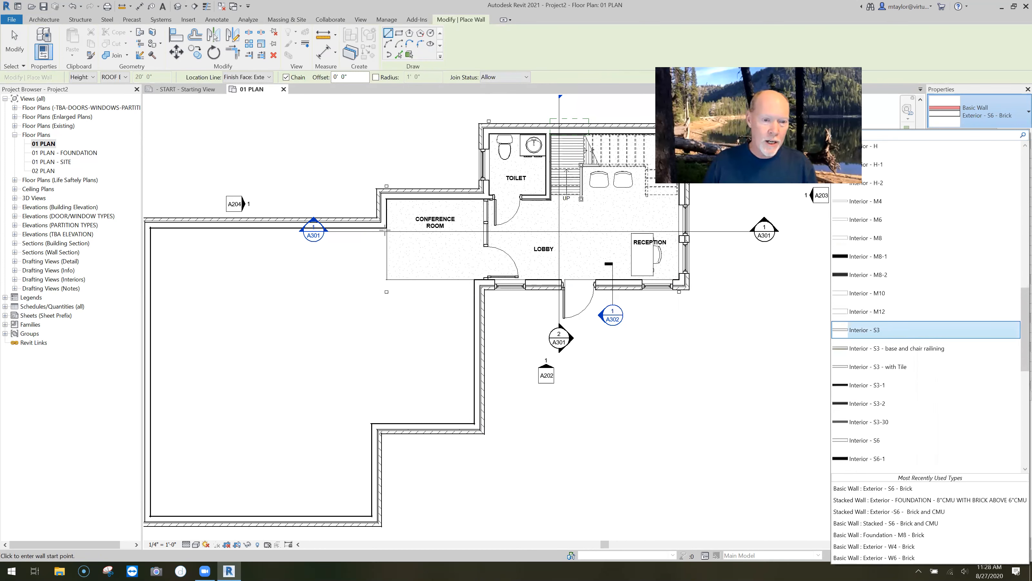
# Step: Try to draw Interior - S3 walls along the south and west edges of the conference room's floor slab
pyautogui.click(388, 281)
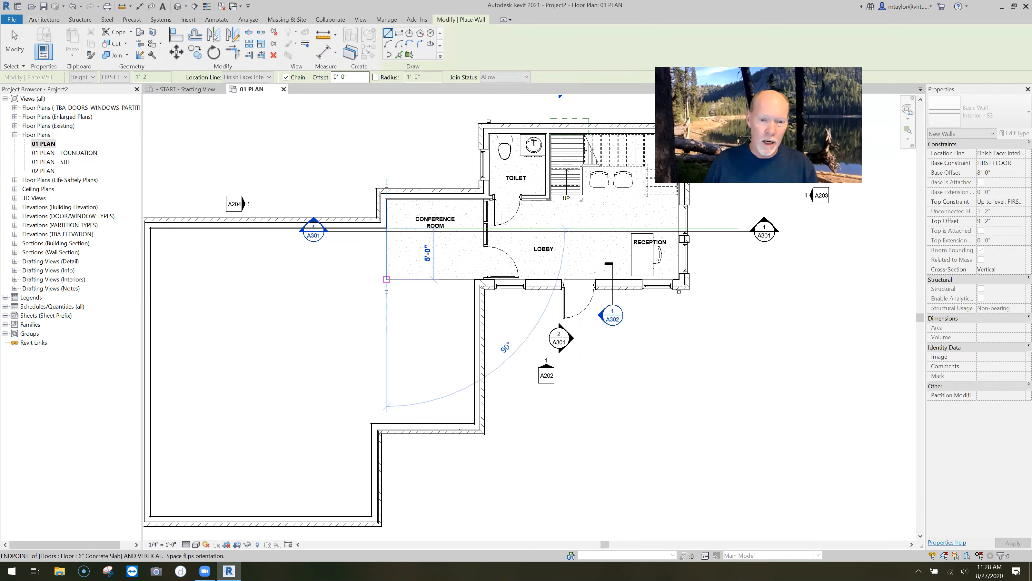
pyautogui.click(473, 279)
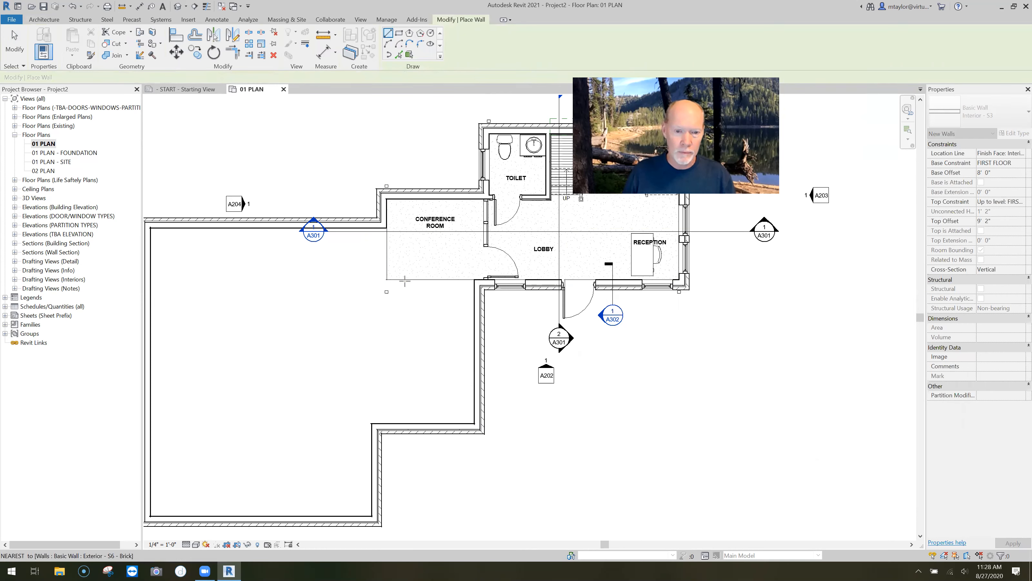
pyautogui.click(387, 280)
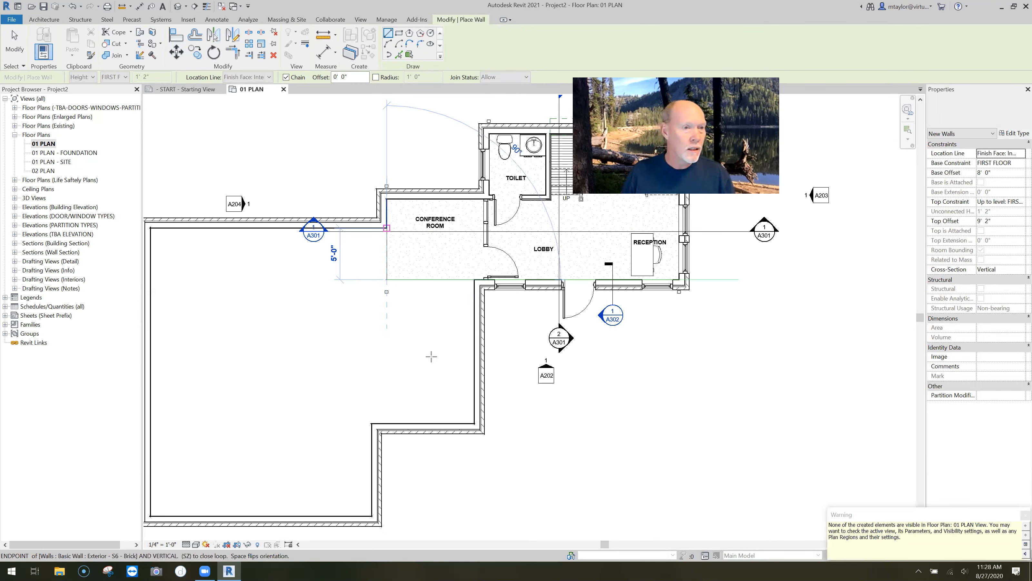
pyautogui.click(397, 315)
pyautogui.press('Escape')
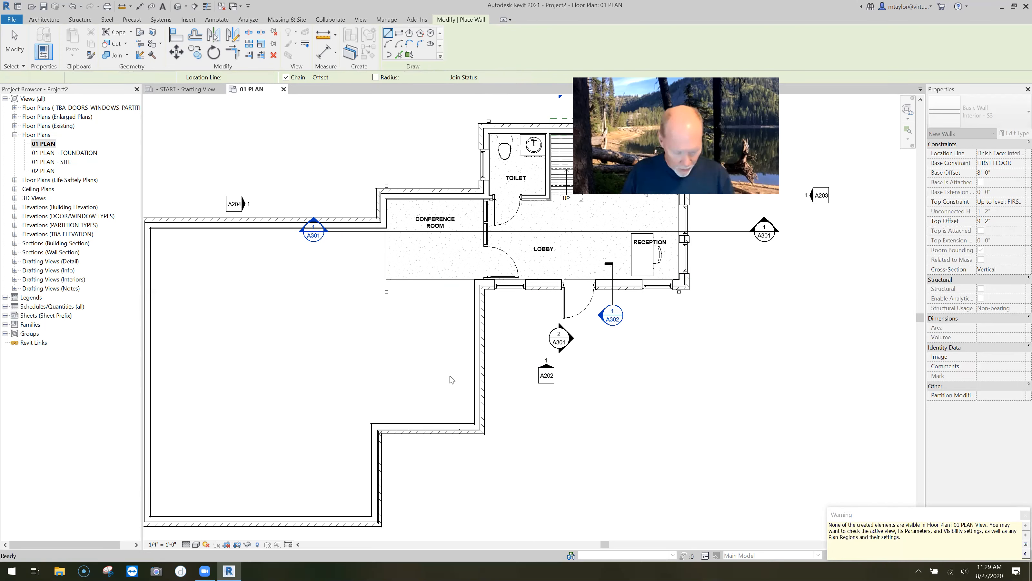
pyautogui.press('Escape')
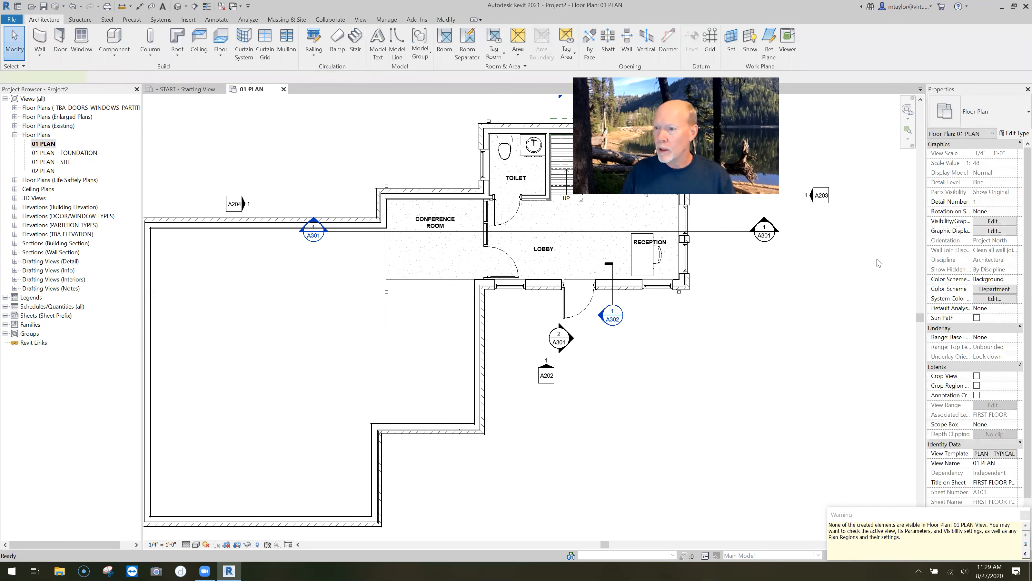
# Step: Set the new Interior - S3 walls' base offset to 0' and top offset to 8'
pyautogui.press('w')
pyautogui.press('a')
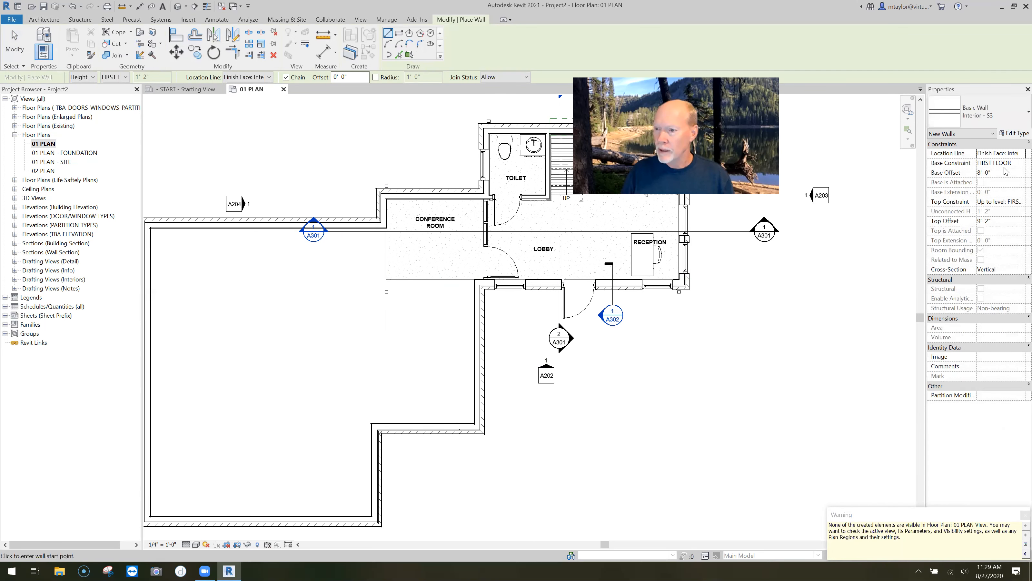
pyautogui.click(1000, 172)
pyautogui.write('0')
pyautogui.click(1004, 221)
pyautogui.write('8')
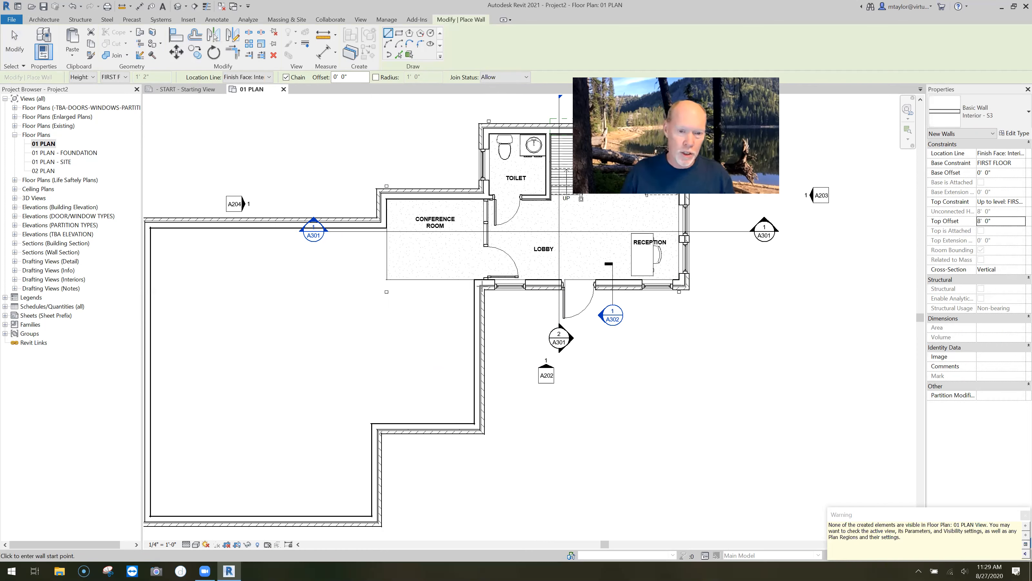
# Step: Draw Interior - S3 walls closing the conference room's south and west sides, and another running west and down to the addition's south wall
pyautogui.click(386, 280)
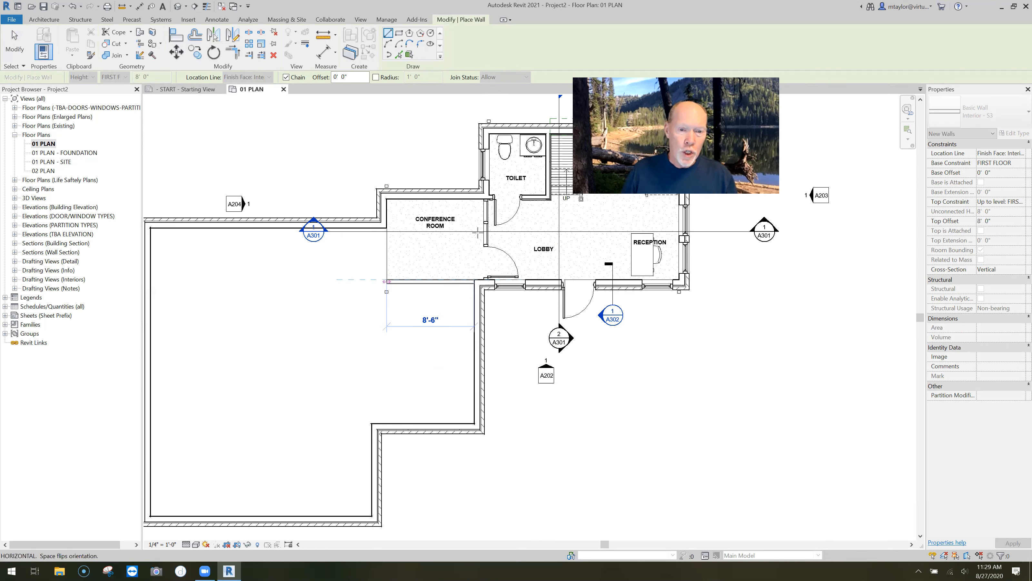
pyautogui.click(387, 228)
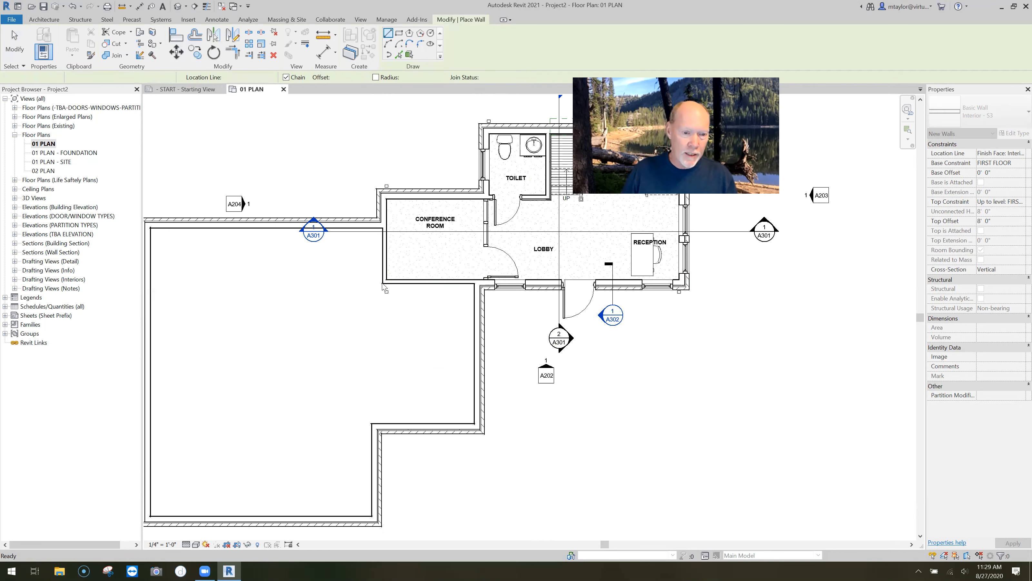
pyautogui.click(330, 276)
pyautogui.click(253, 281)
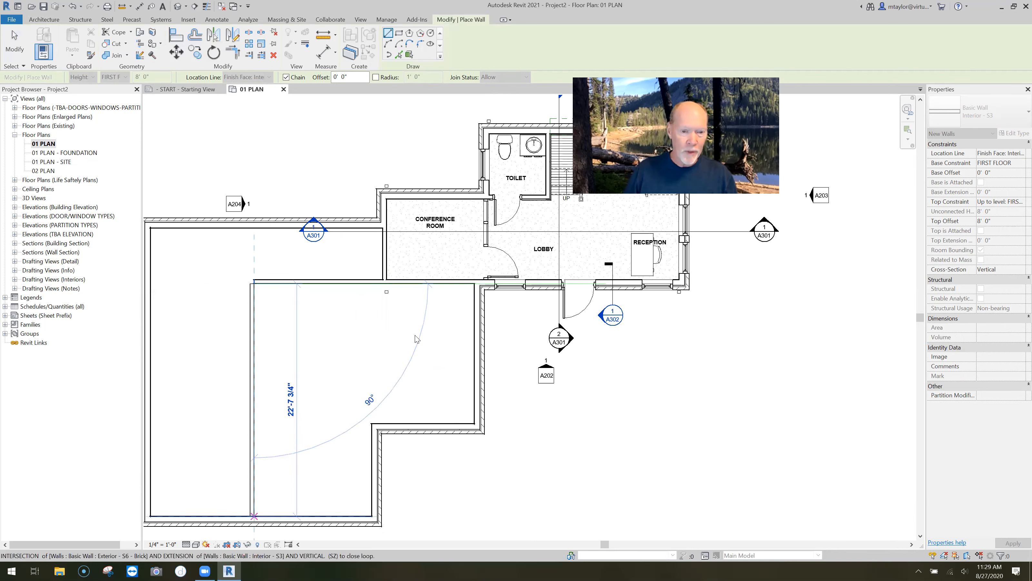
pyautogui.press('Escape')
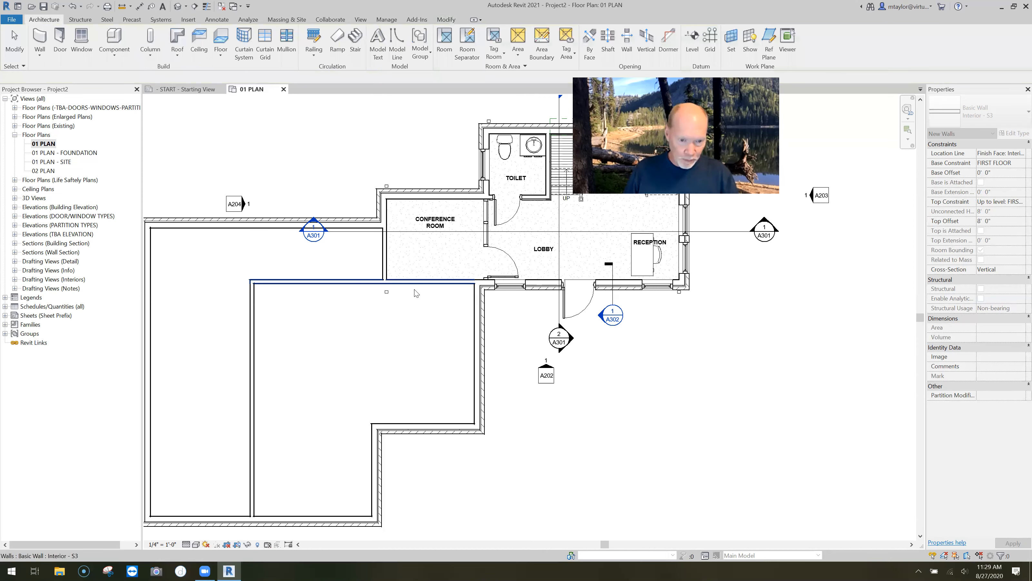
# Step: Draw matching Interior - S3 walls from the addition's south wall about 17'-6" north, turning east to the addition's east wall
pyautogui.press('Escape')
pyautogui.click(362, 282)
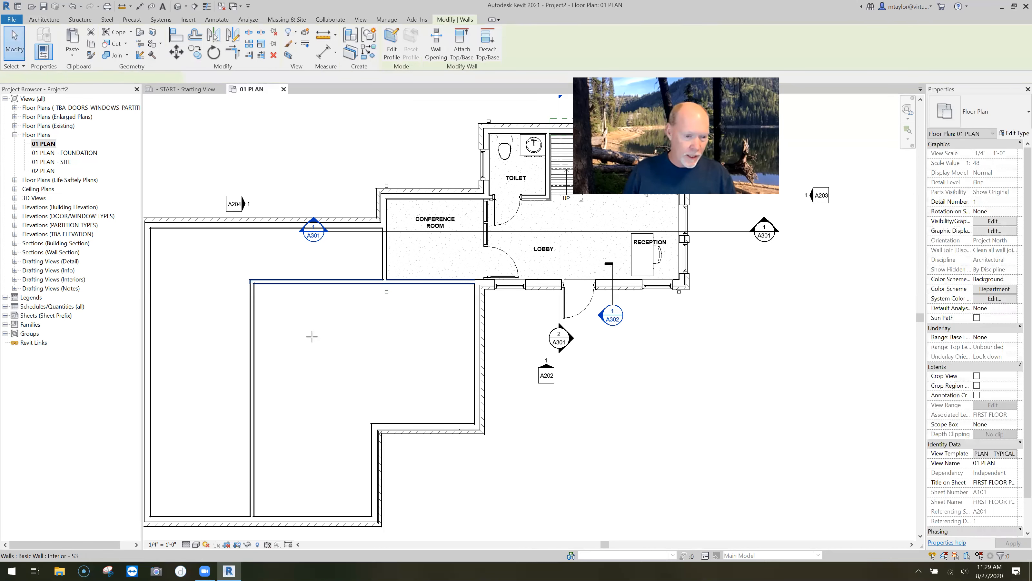
pyautogui.press('c')
pyautogui.press('s')
pyautogui.click(313, 338)
pyautogui.click(313, 516)
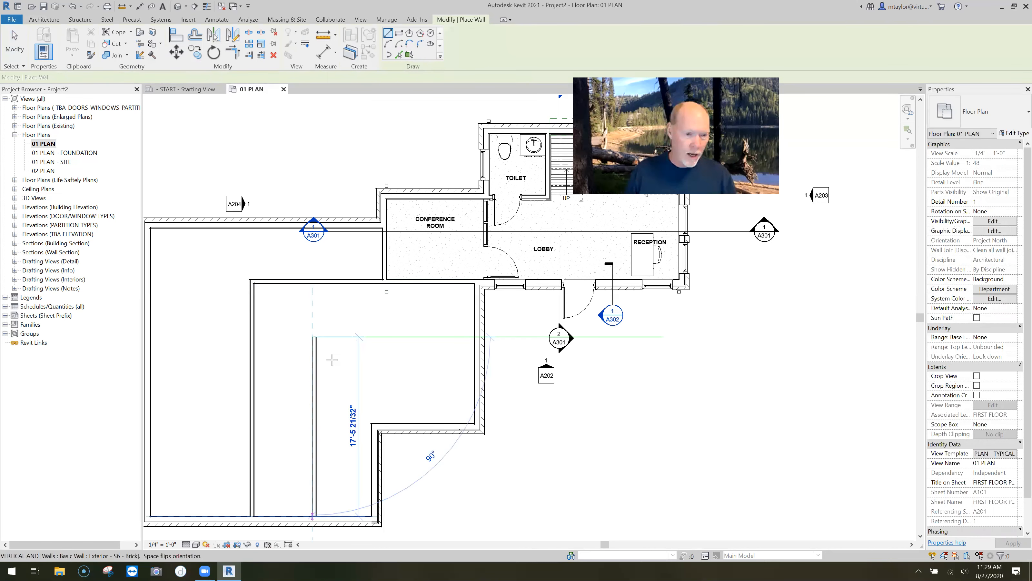
pyautogui.click(314, 337)
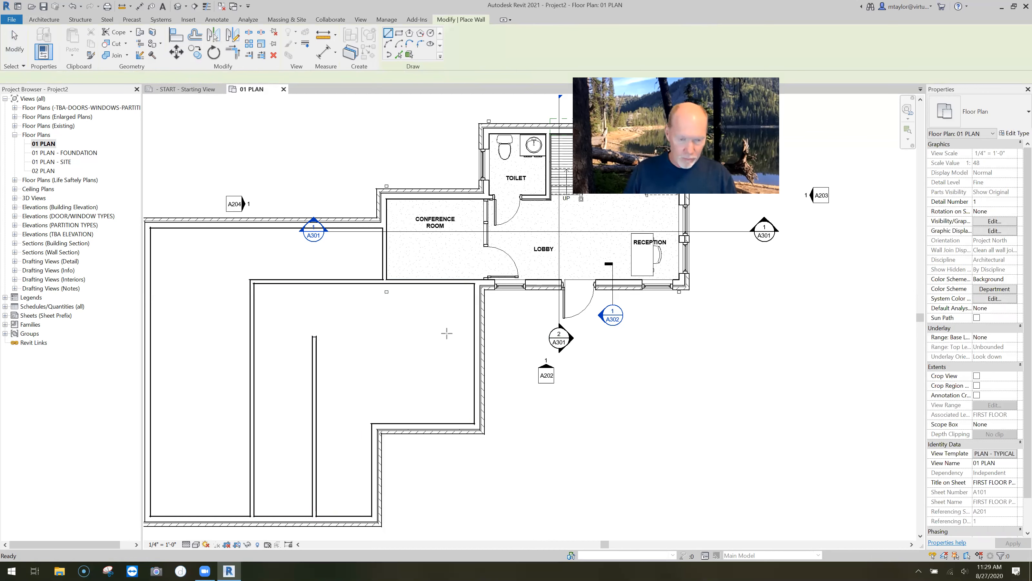
pyautogui.click(476, 336)
pyautogui.scroll(-2, 414, 355)
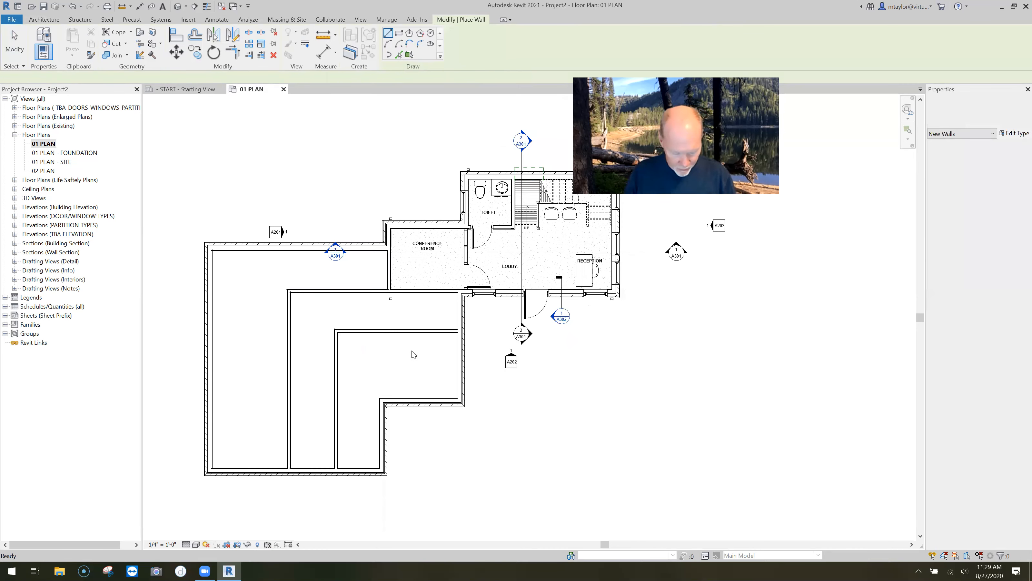
pyautogui.press('Escape')
pyautogui.press('Escape')
# Step: Draw a north-south Interior - S3 partition from the new corridor's south wall down to the south wall near the addition's inside corner
pyautogui.press('s')
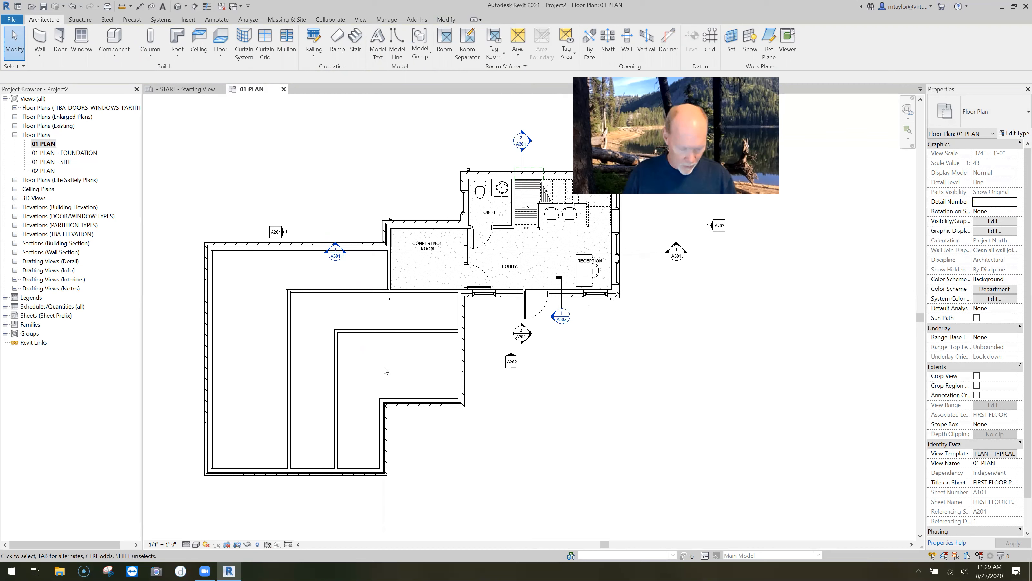
pyautogui.press('w')
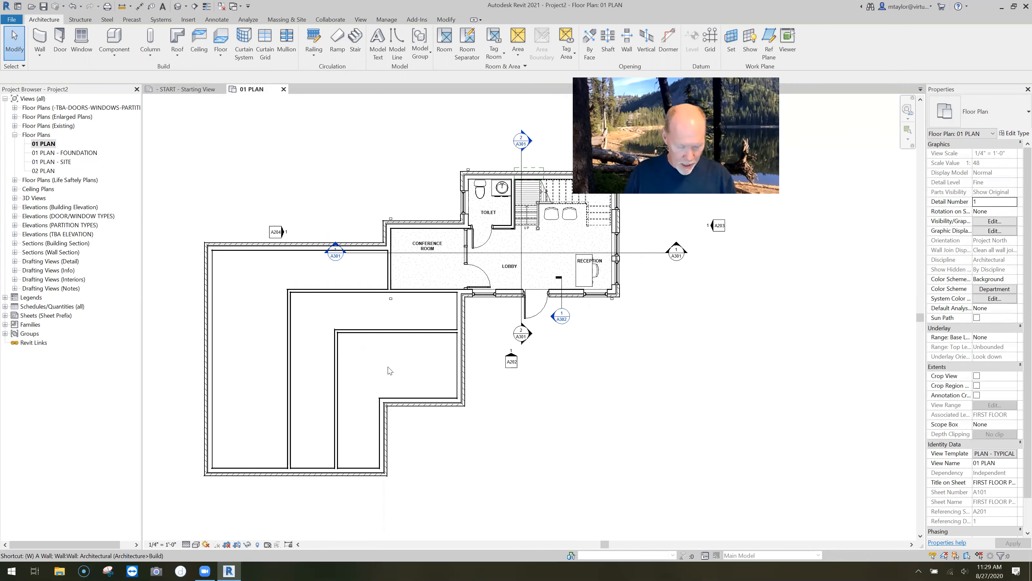
pyautogui.click(377, 335)
pyautogui.press('Escape')
pyautogui.press('Escape')
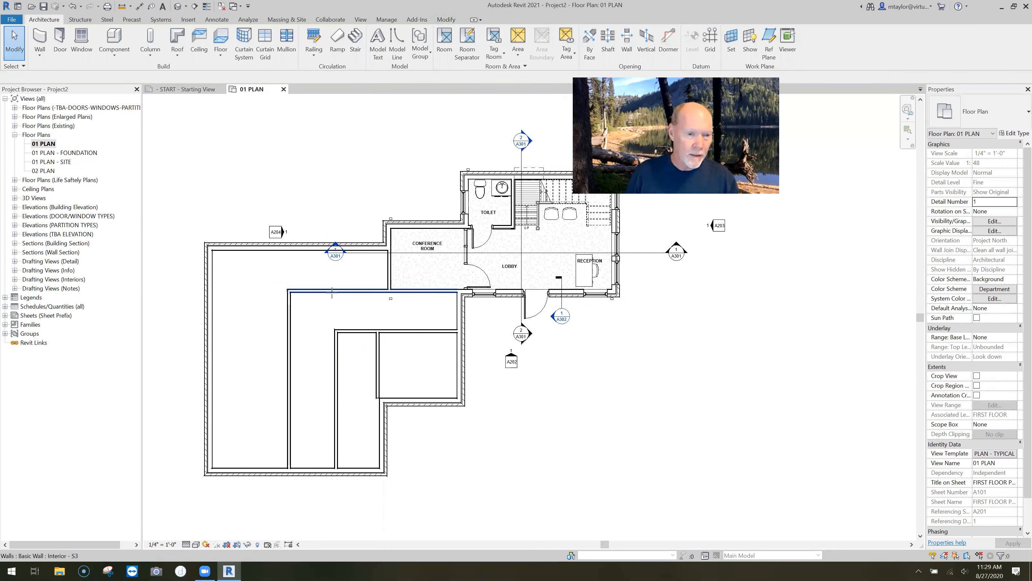
# Step: Draw two north-south Interior - S3 partitions between the corridor's north wall and the addition's north exterior wall, west of the conference room
pyautogui.click(334, 250)
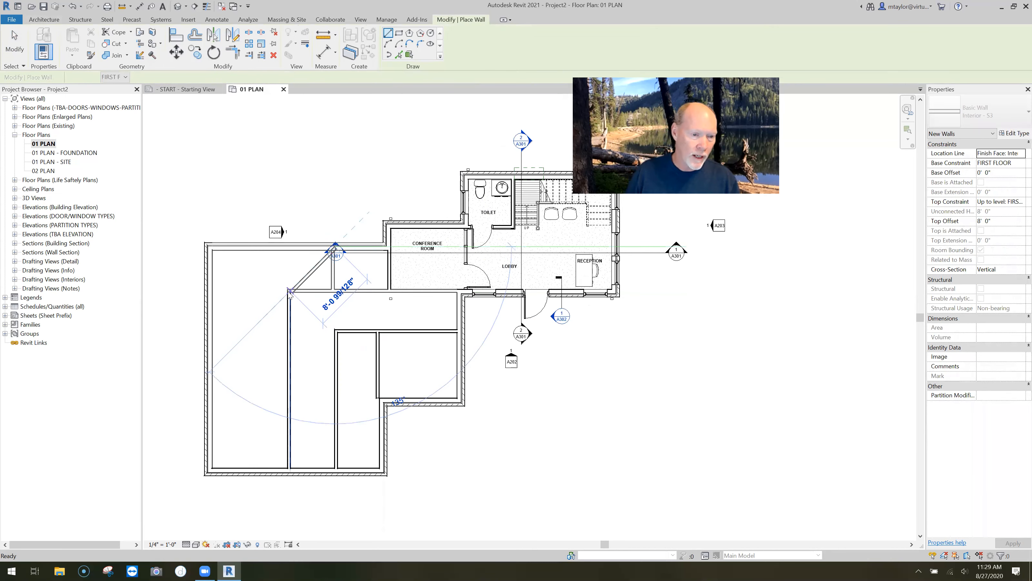
pyautogui.press('Escape')
pyautogui.click(289, 292)
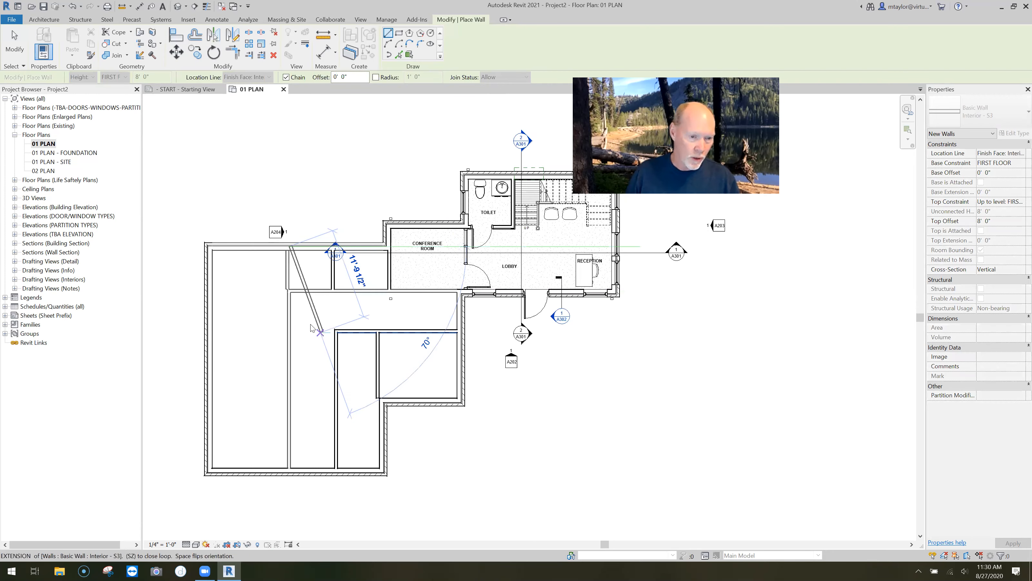
pyautogui.press('Escape')
pyautogui.press('Escape')
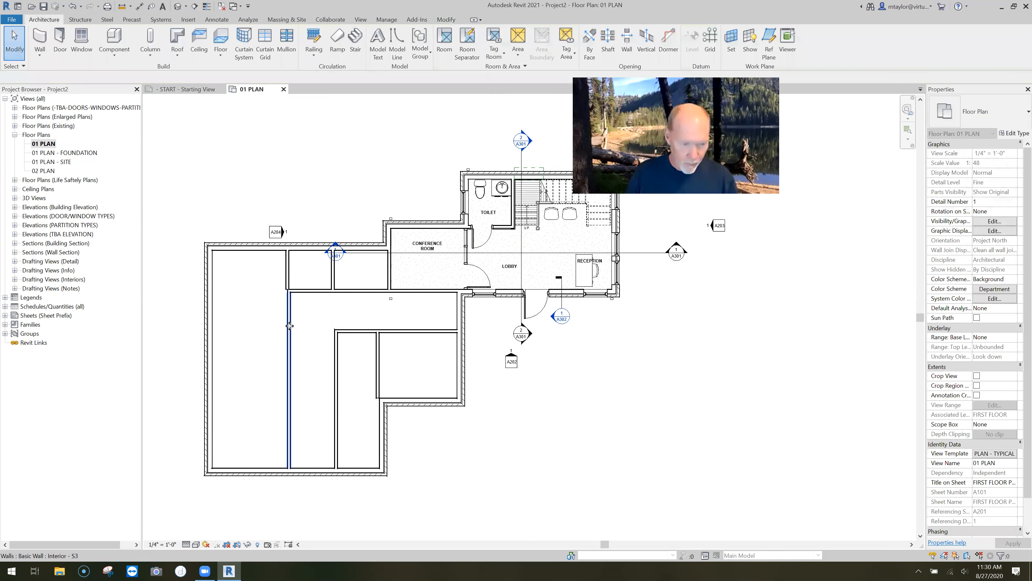
# Step: Draw two east-west Interior - S3 partitions dividing the addition's west strip into three rooms
pyautogui.click(289, 325)
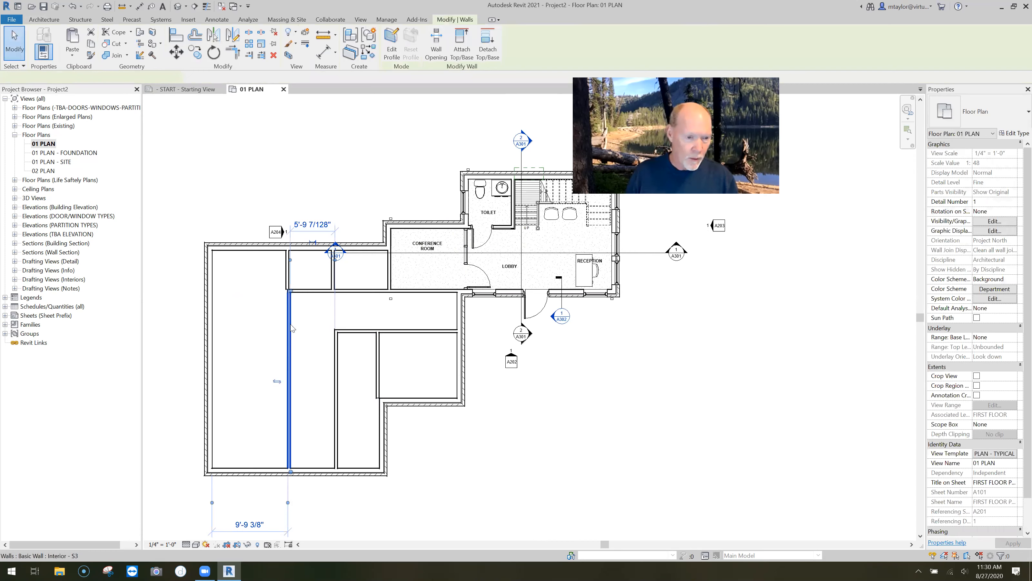
pyautogui.click(208, 322)
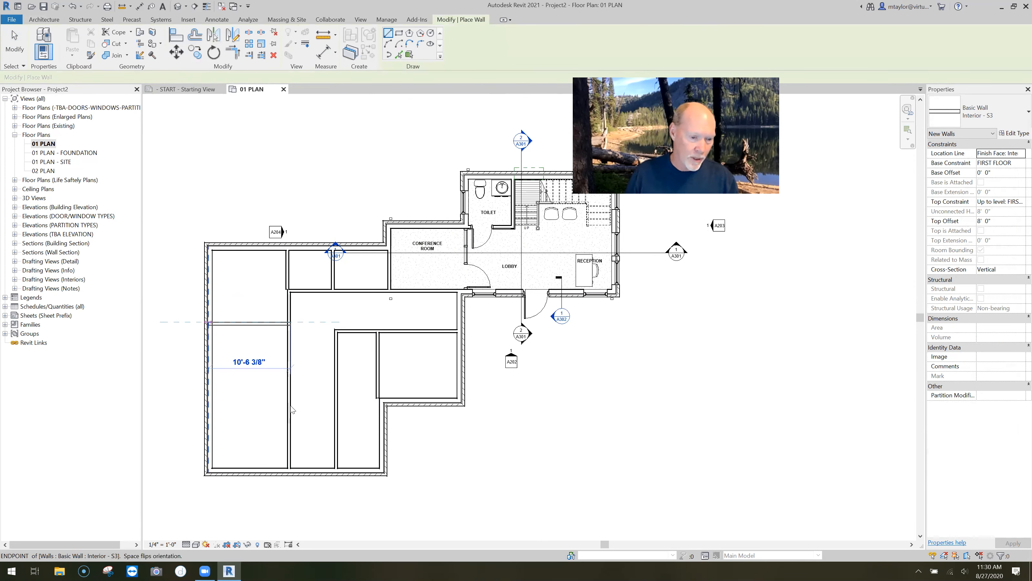
pyautogui.click(235, 401)
pyautogui.click(216, 404)
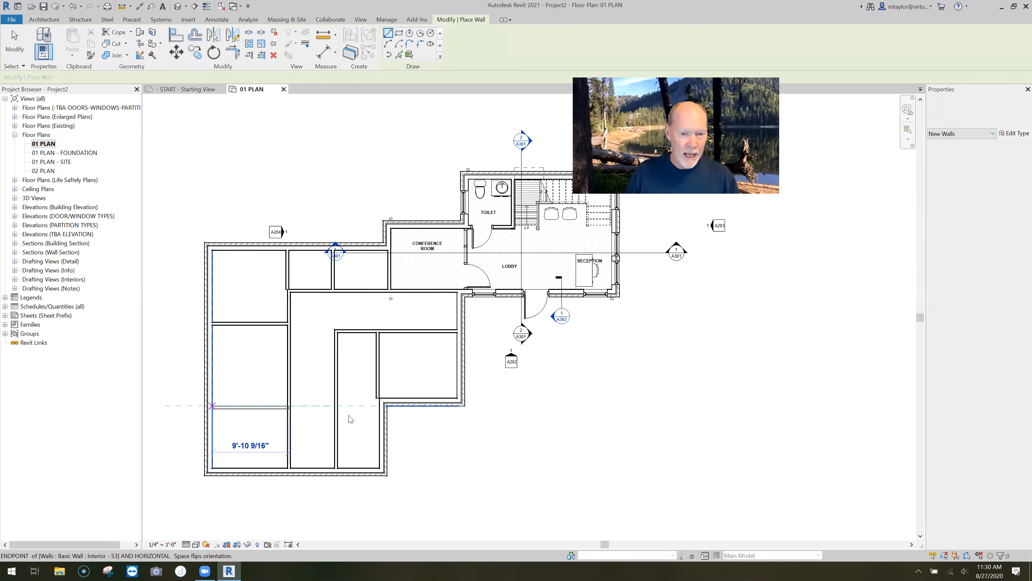
pyautogui.press('Escape')
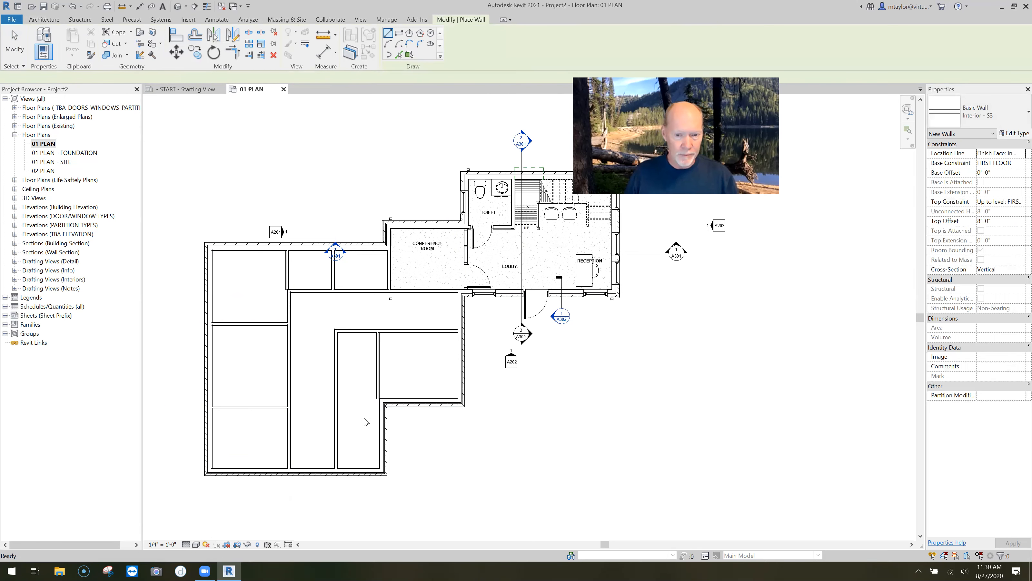
pyautogui.press('Escape')
# Step: Move the partition near the addition's inside corner 1'-6" east
pyautogui.click(379, 376)
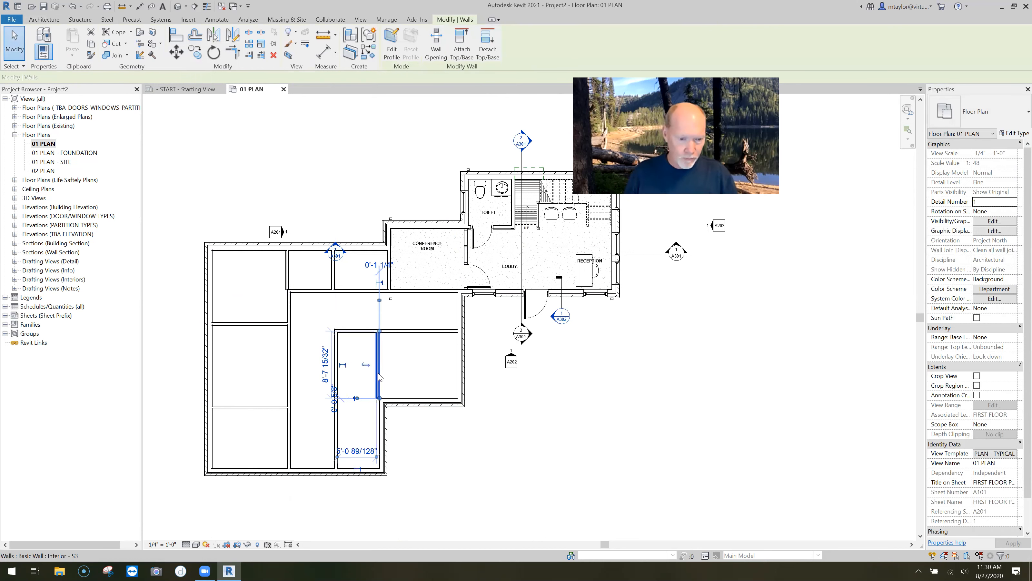
pyautogui.press('Right')
pyautogui.press('Right')
pyautogui.press('Right')
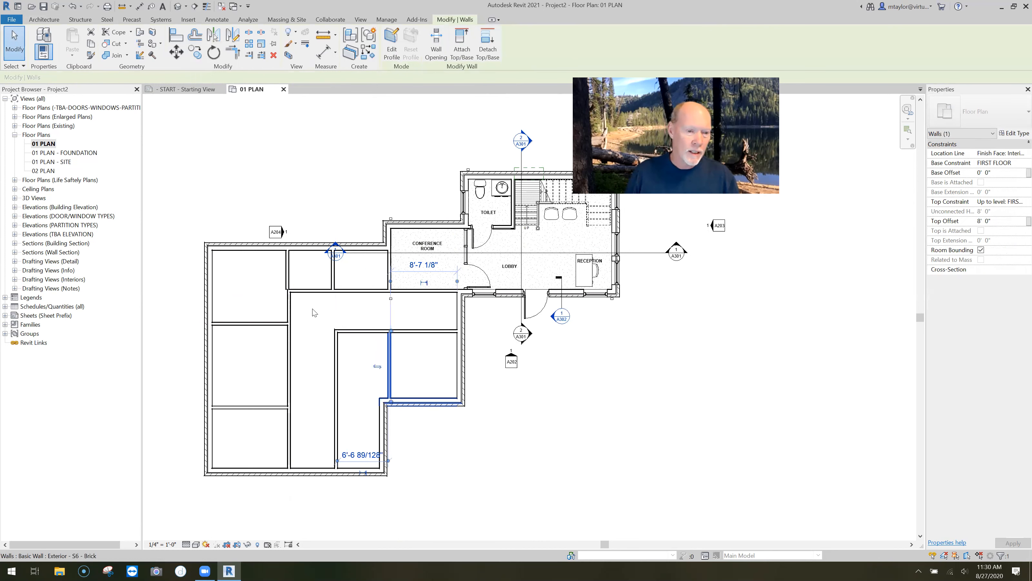
# Step: Move the westernmost partition north of the corridor about 1' east
pyautogui.click(288, 271)
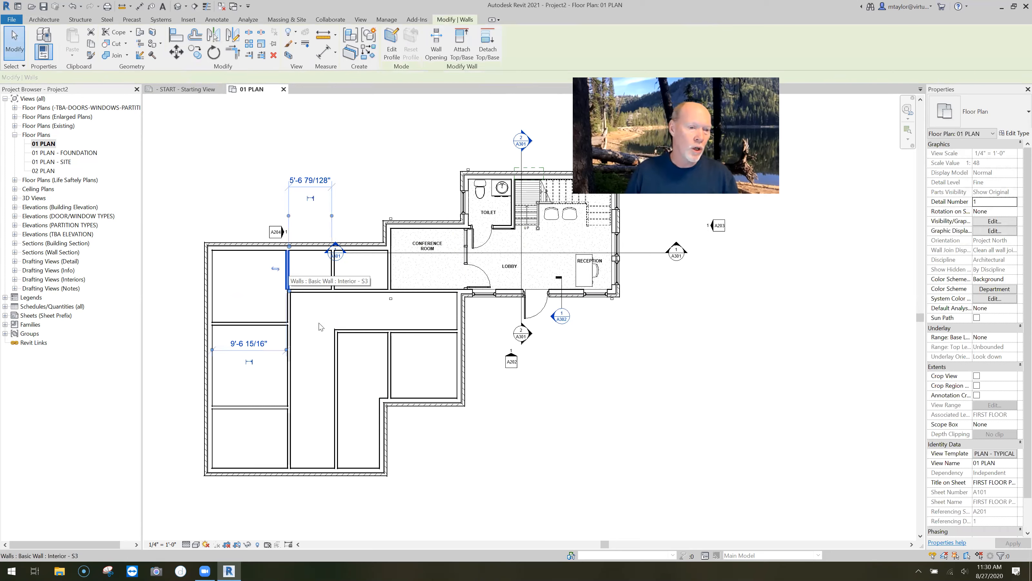
pyautogui.press('Right')
pyautogui.press('Right')
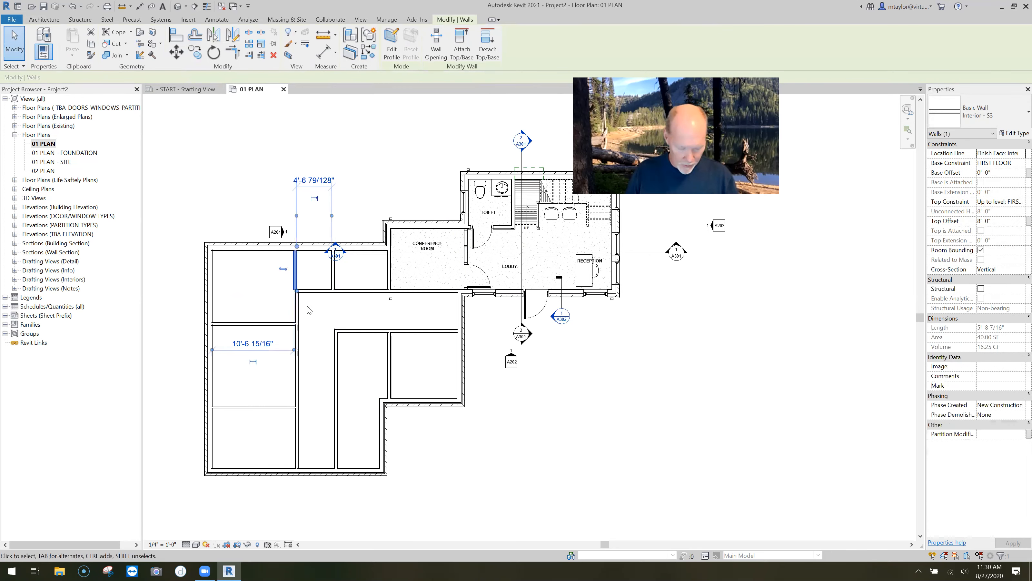
# Step: Align the westernmost north partition with the face of the corridor's west wall below it
pyautogui.press('a')
pyautogui.press('l')
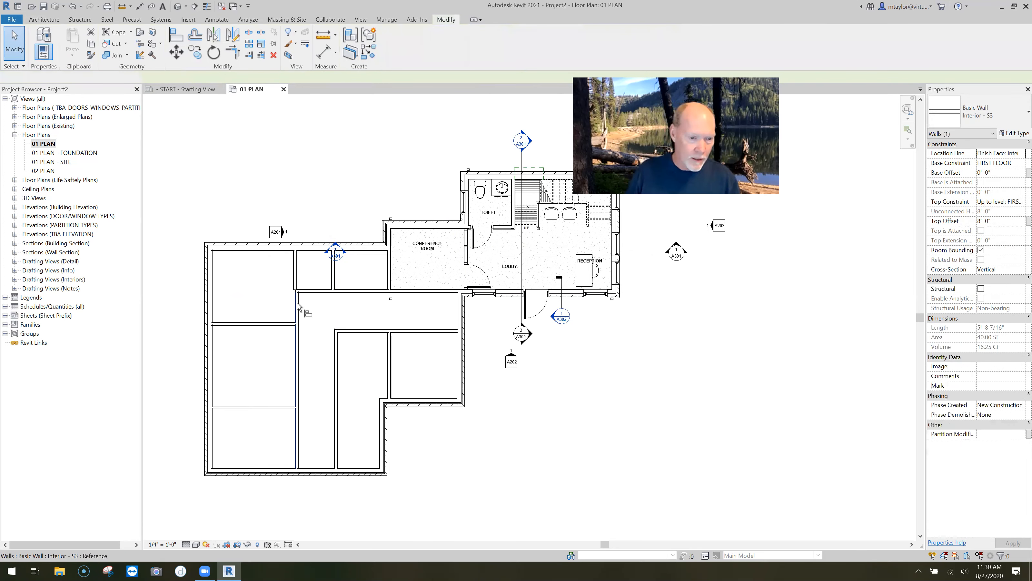
pyautogui.scroll(3, 295, 302)
pyautogui.click(295, 256)
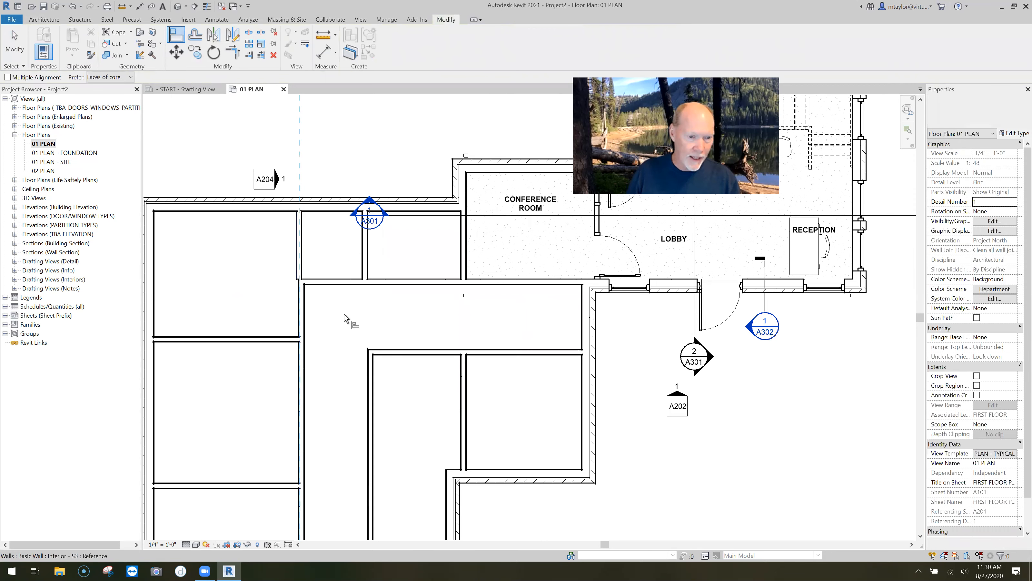
pyautogui.scroll(-2, 325, 305)
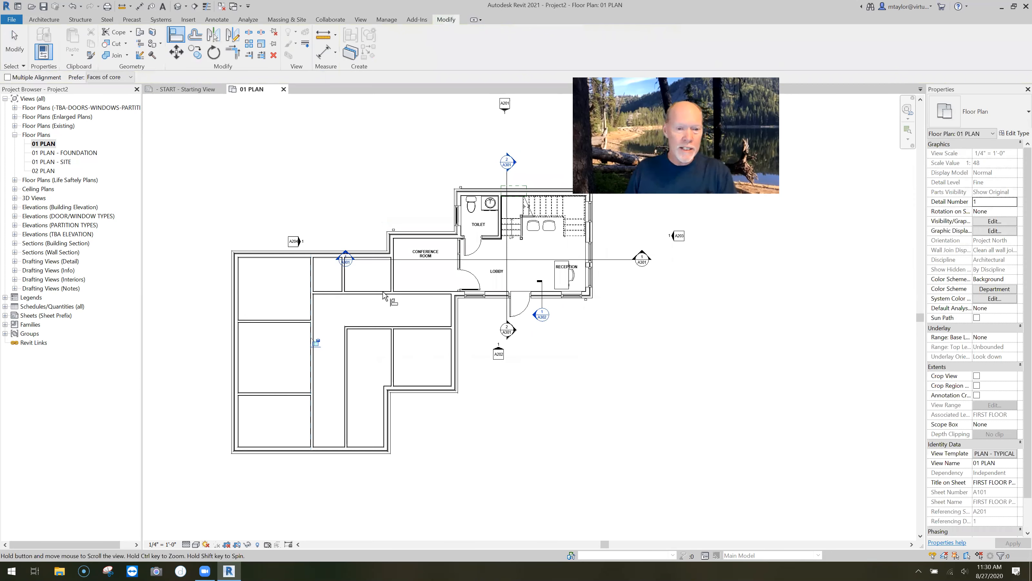
pyautogui.scroll(-1, 407, 258)
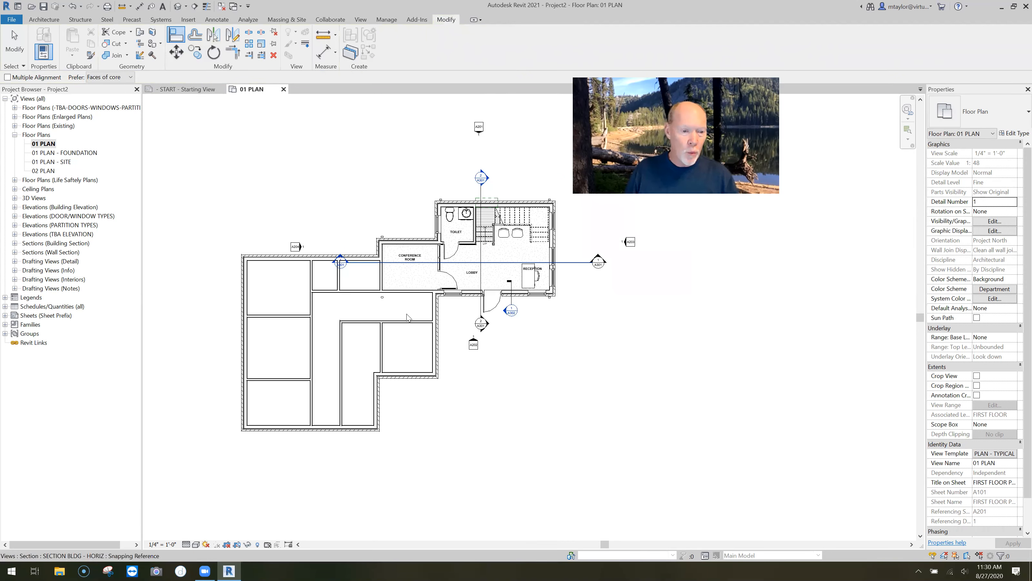
pyautogui.scroll(2, 408, 258)
pyautogui.press('Escape')
pyautogui.press('Escape')
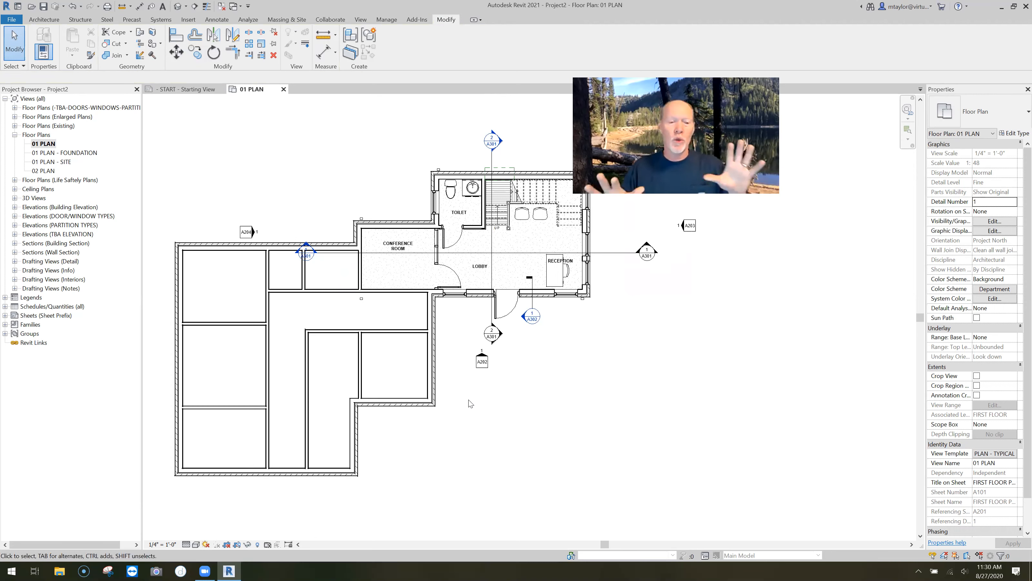
# Step: Draw an east-west Interior - S3 partition from the corridor's east side to the exterior wall near the inside corner, closing off the south room
pyautogui.press('w')
pyautogui.press('a')
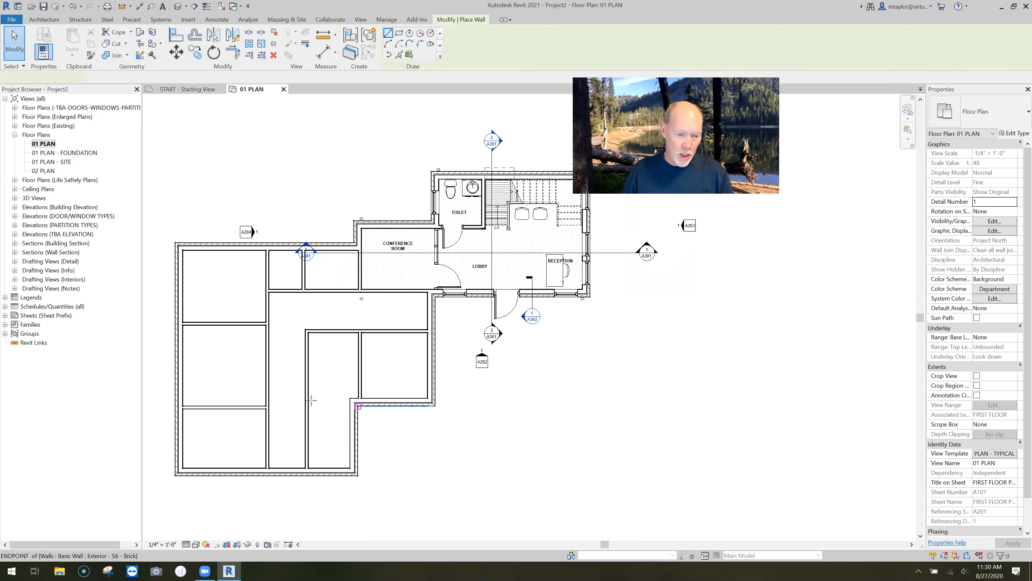
pyautogui.click(309, 398)
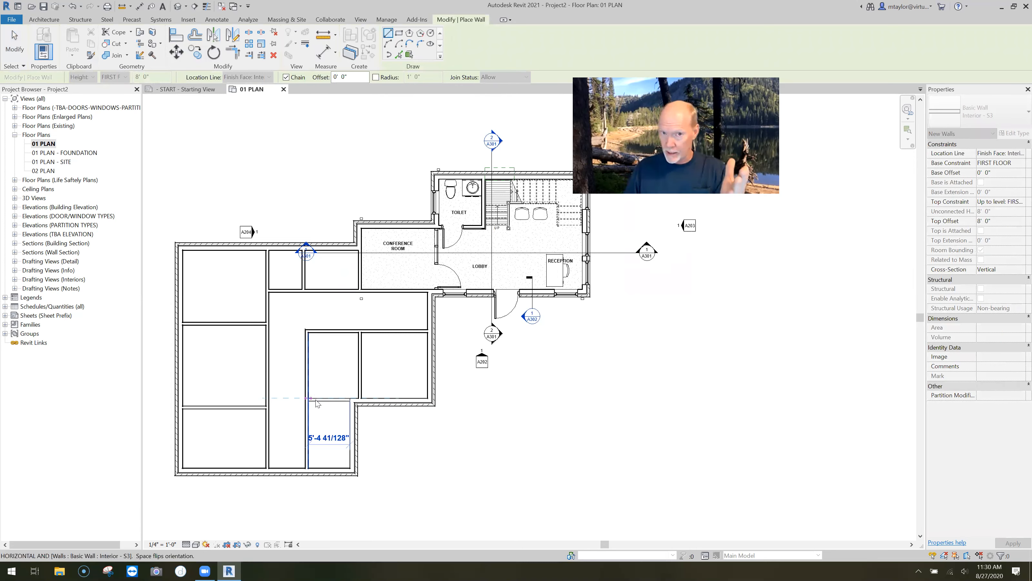
pyautogui.click(350, 399)
pyautogui.press('Escape')
pyautogui.press('Escape')
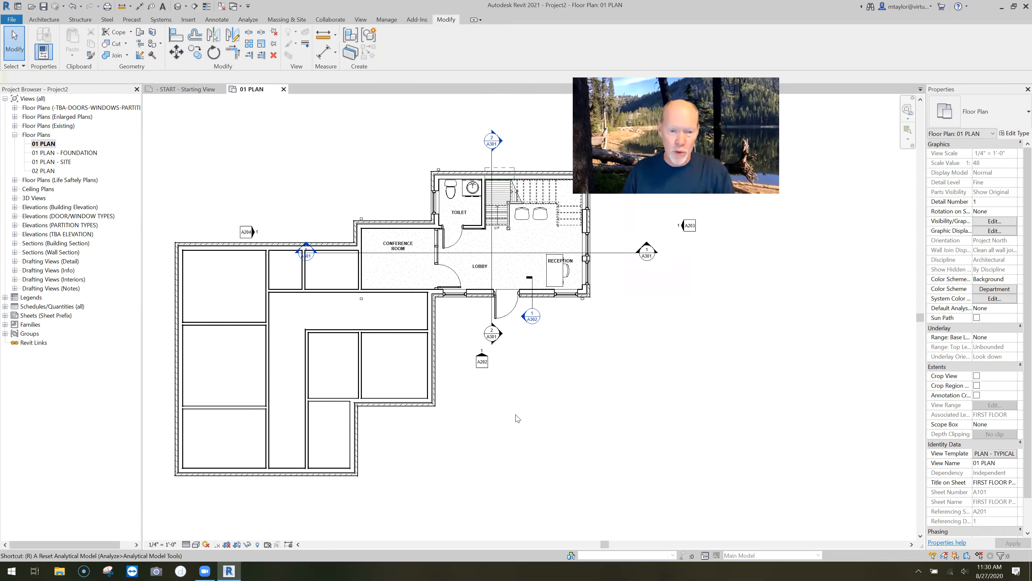
pyautogui.press('r')
pyautogui.press('m')
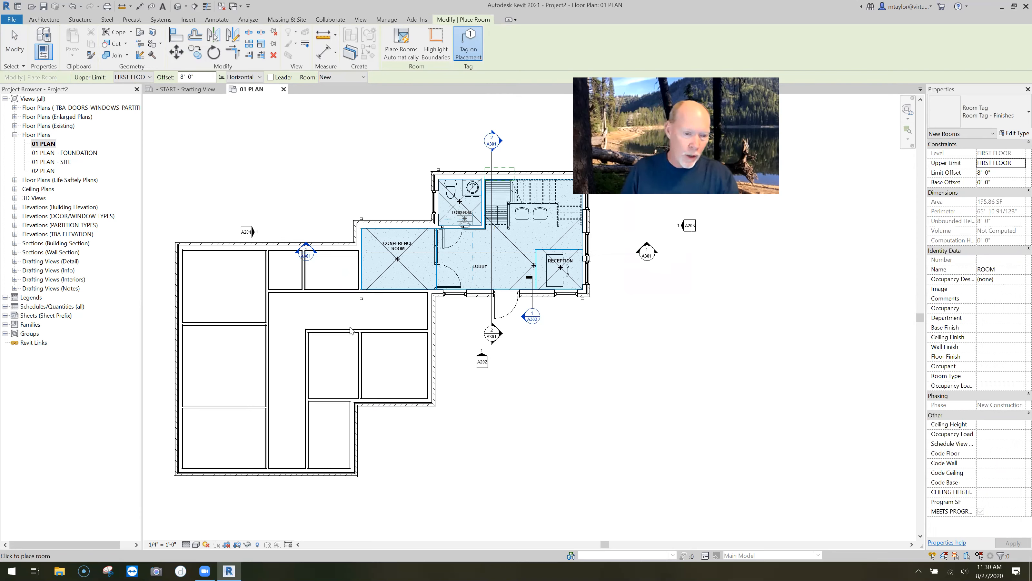
pyautogui.click(318, 286)
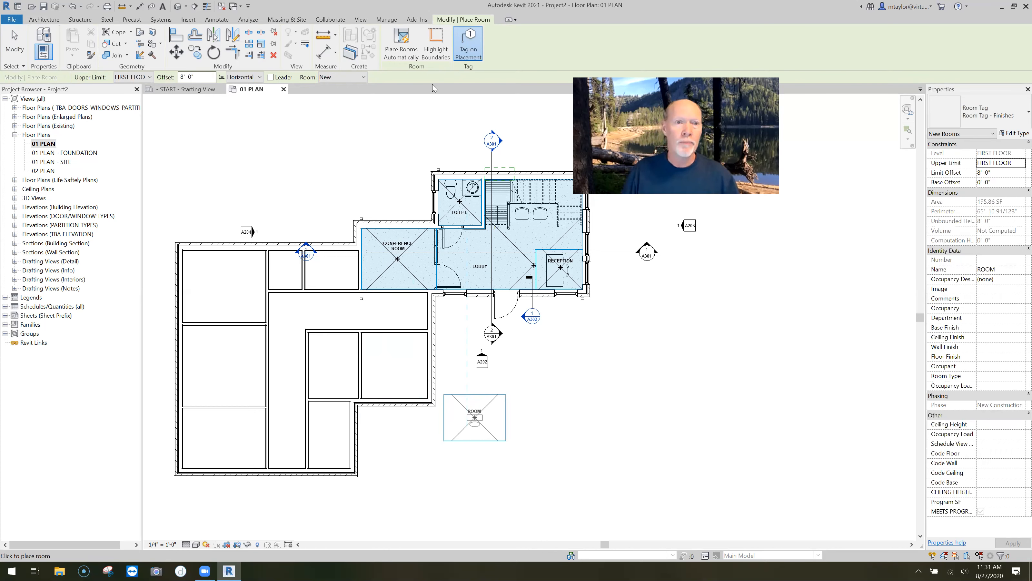
pyautogui.press('Escape')
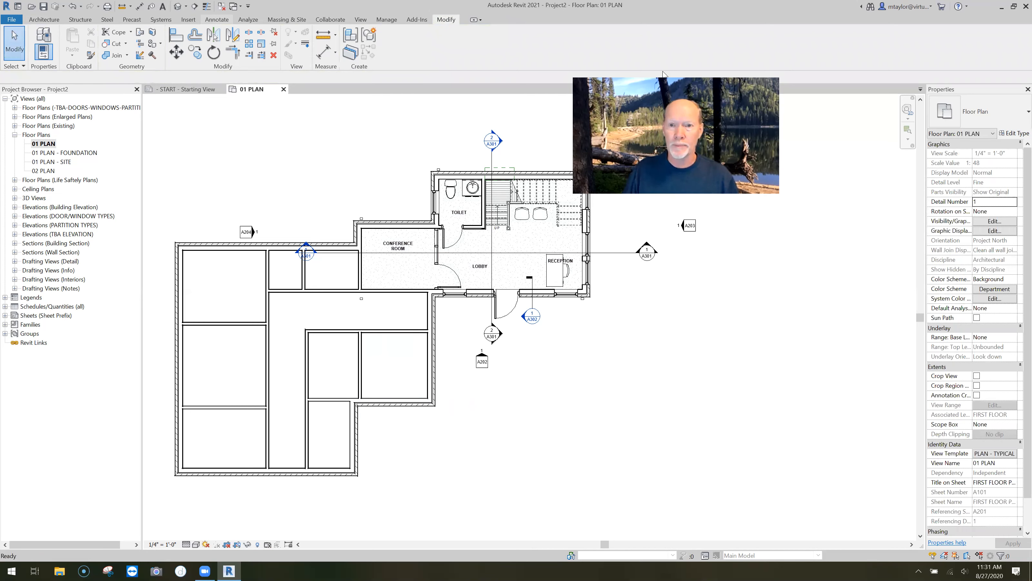
# Step: Set the loaded tag for the Rooms category to Room Tag - Program : Large Name Only
pyautogui.click(543, 77)
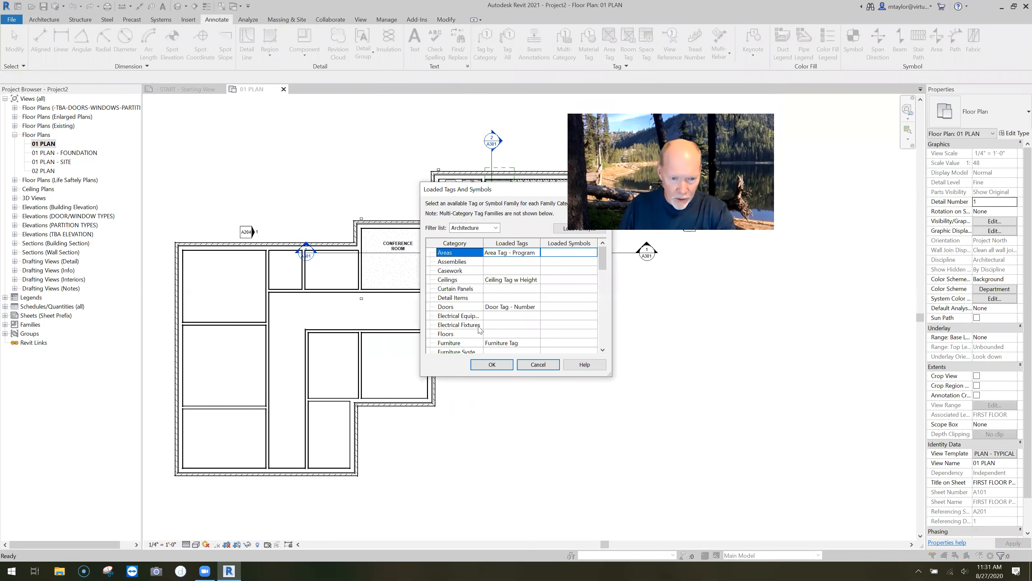
pyautogui.scroll(-3, 477, 331)
pyautogui.scroll(-3, 474, 328)
pyautogui.click(539, 325)
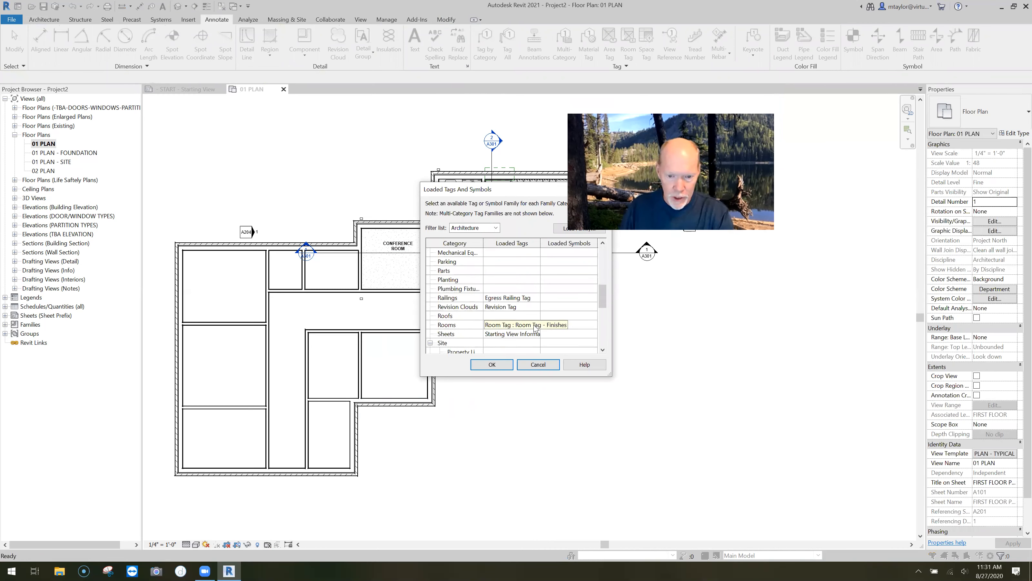
pyautogui.click(536, 325)
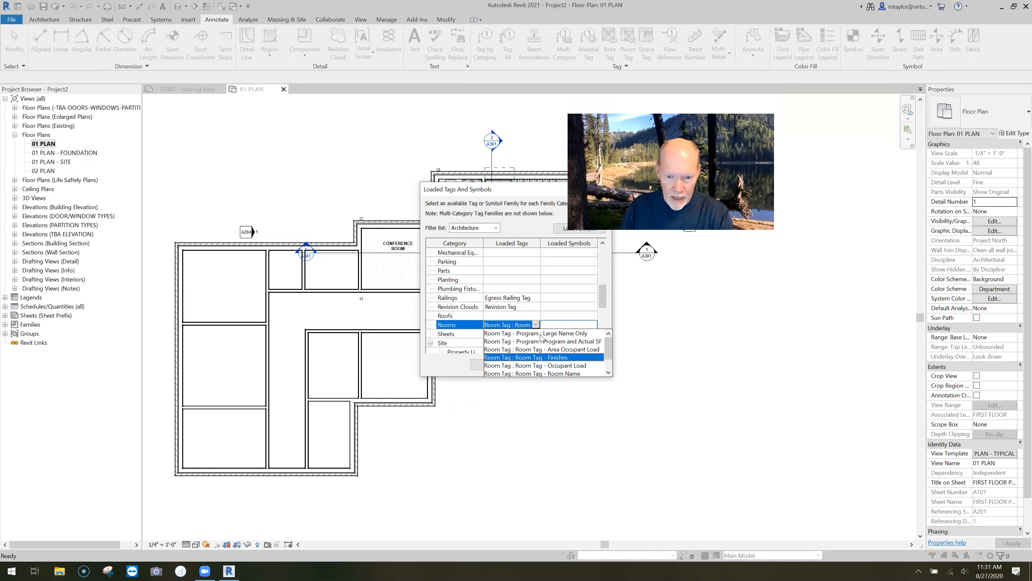
pyautogui.click(526, 341)
pyautogui.click(494, 364)
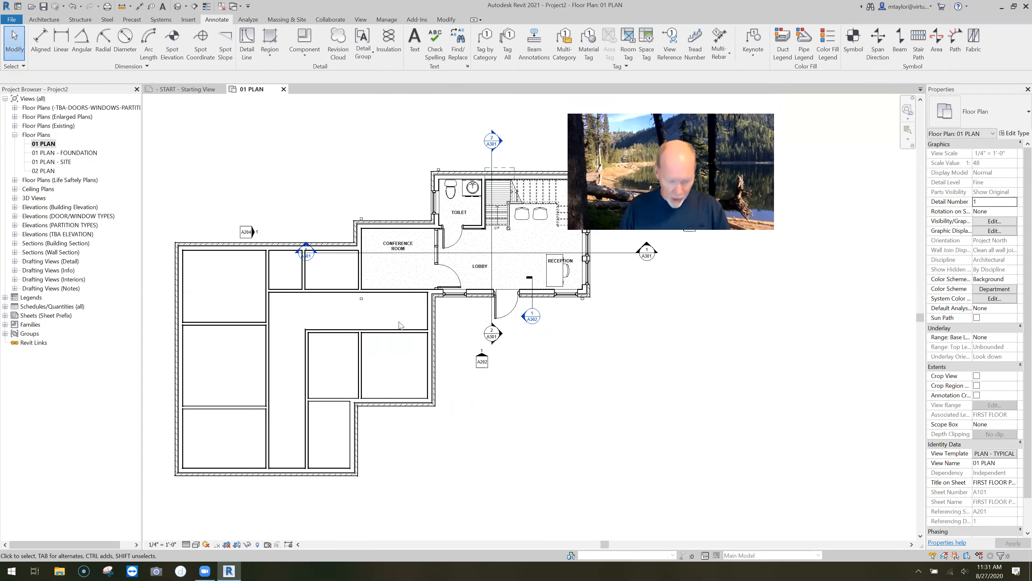
# Step: Place a tagged room named COORIDOR in the L-shaped corridor of the addition
pyautogui.press('r')
pyautogui.press('m')
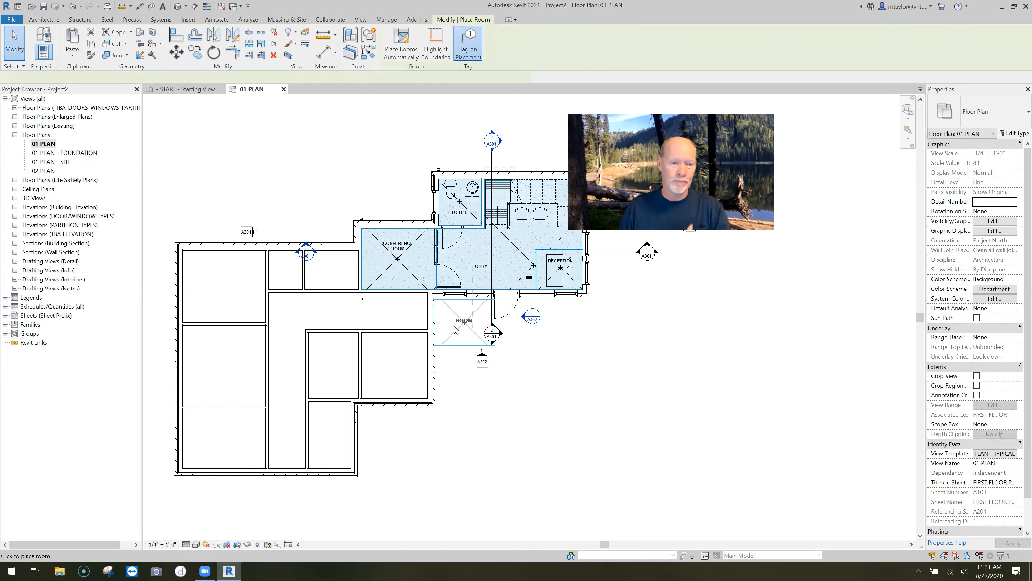
pyautogui.click(405, 329)
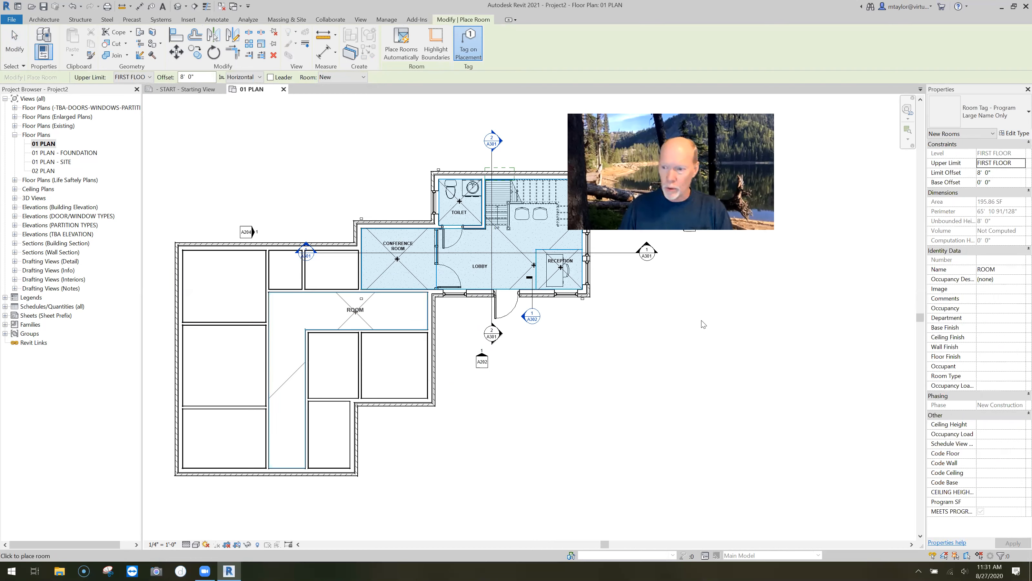
pyautogui.click(987, 270)
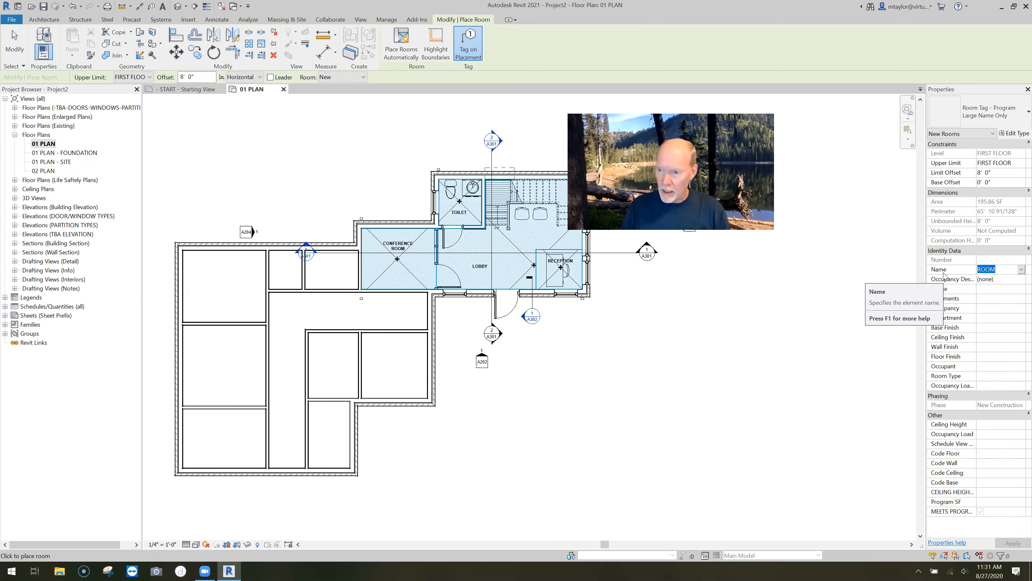
pyautogui.write('CO')
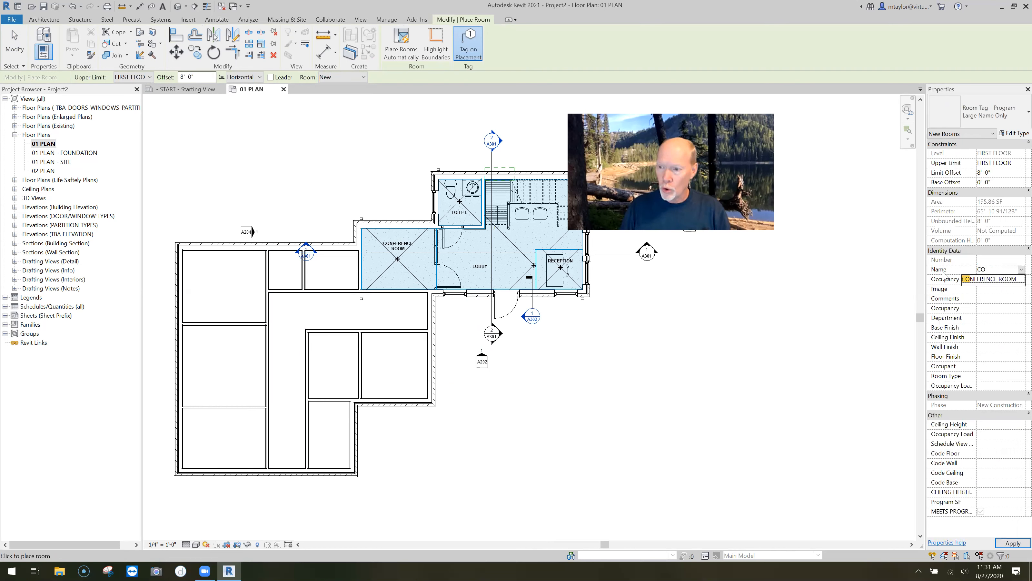
pyautogui.write('ORIDOR')
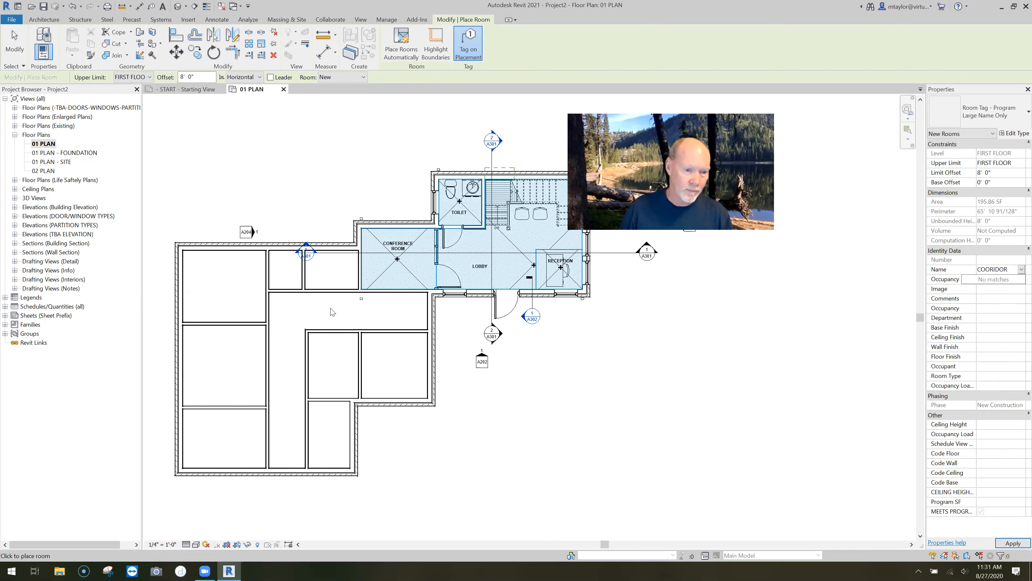
pyautogui.click(1013, 269)
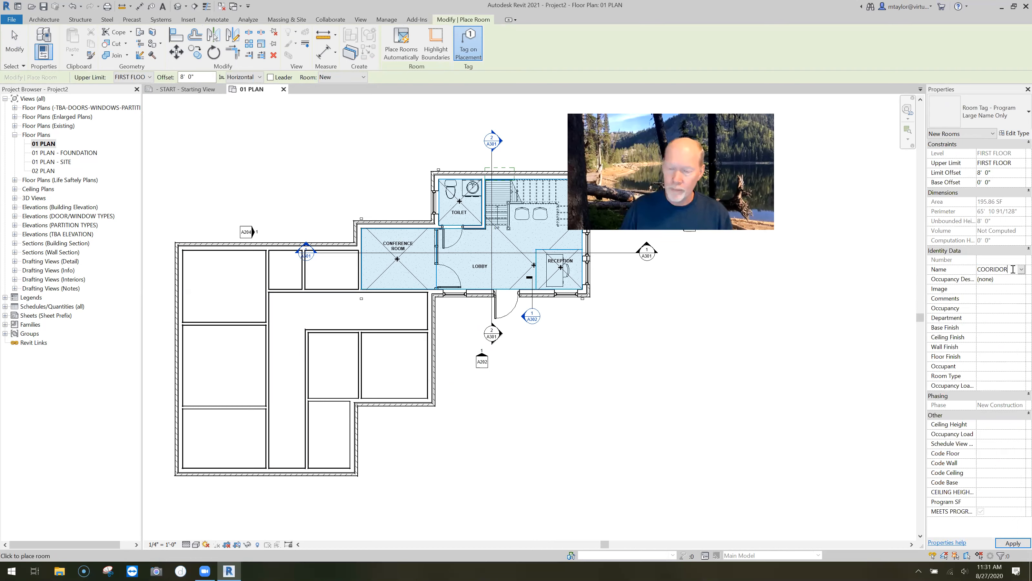
pyautogui.click(323, 313)
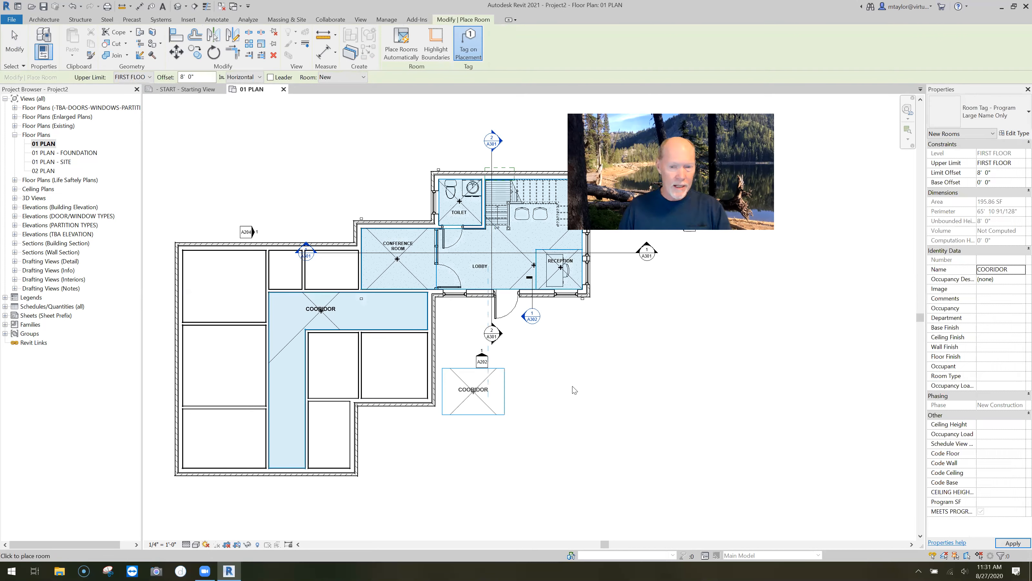
pyautogui.click(1011, 270)
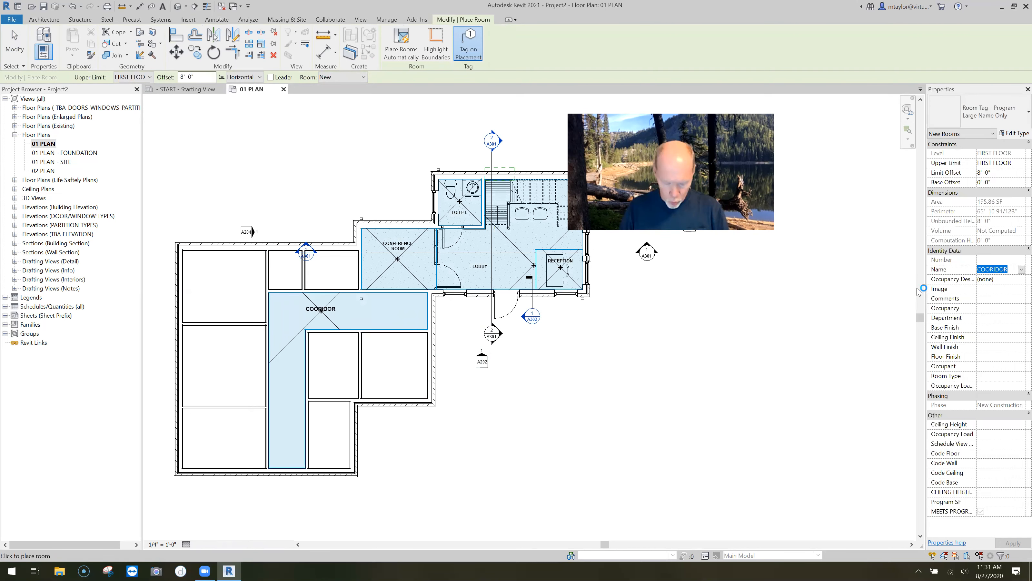
pyautogui.press('a')
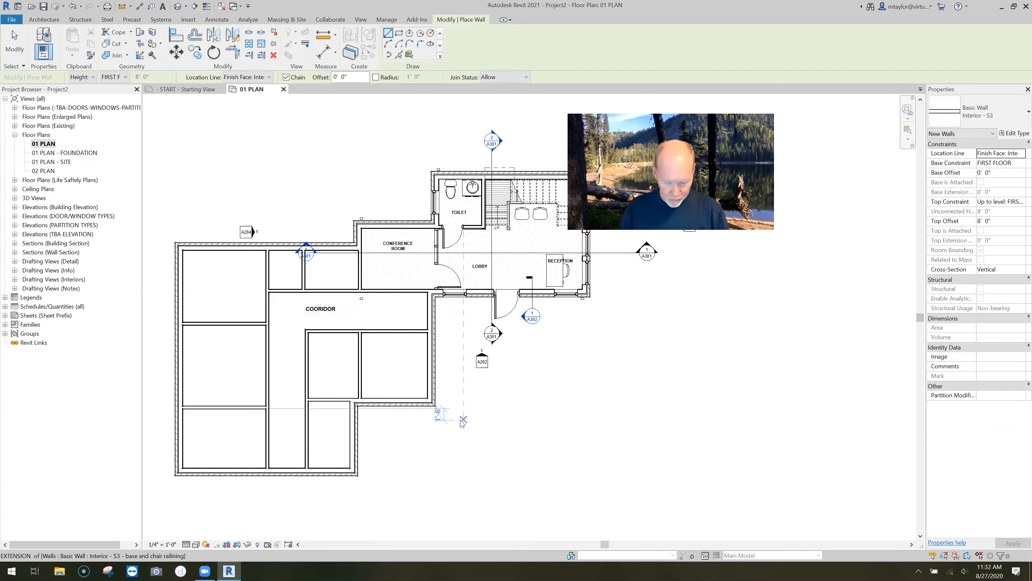
pyautogui.press('Escape')
pyautogui.press('Escape')
# Step: Place a tagged room named WASHING in the easternmost room south of the corridor
pyautogui.press('r')
pyautogui.press('m')
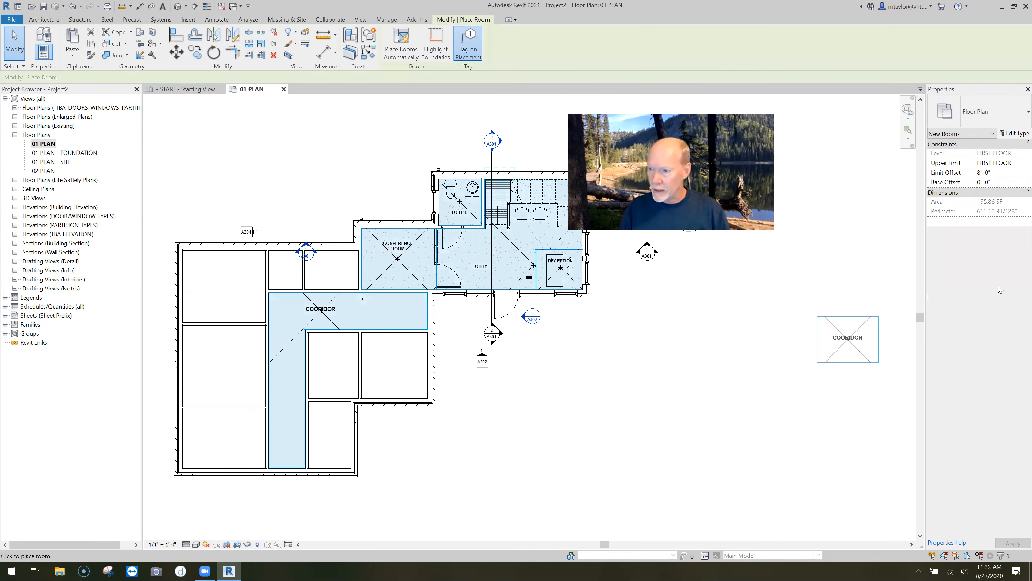
pyautogui.click(1018, 269)
pyautogui.write('W')
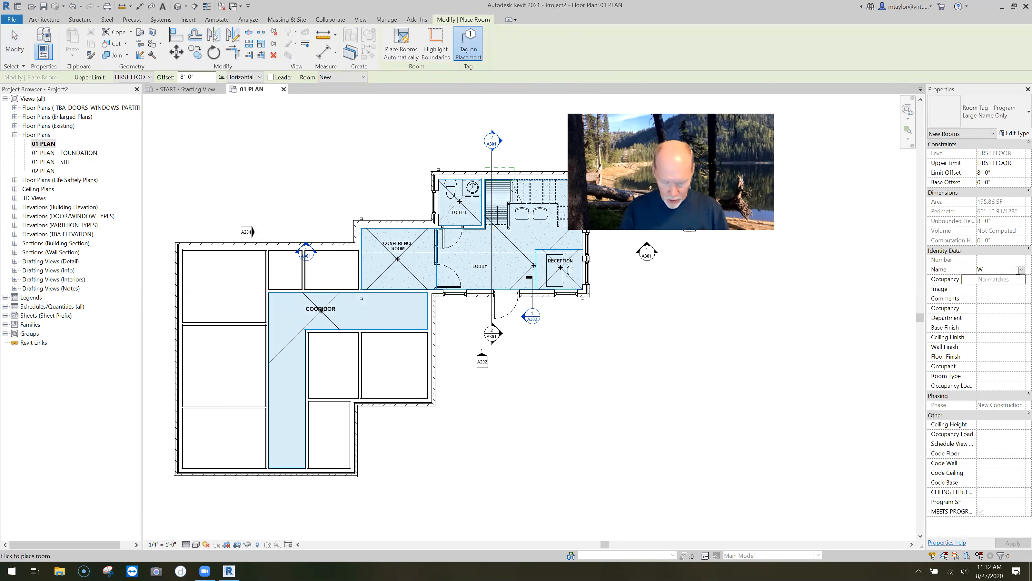
pyautogui.write('ASH')
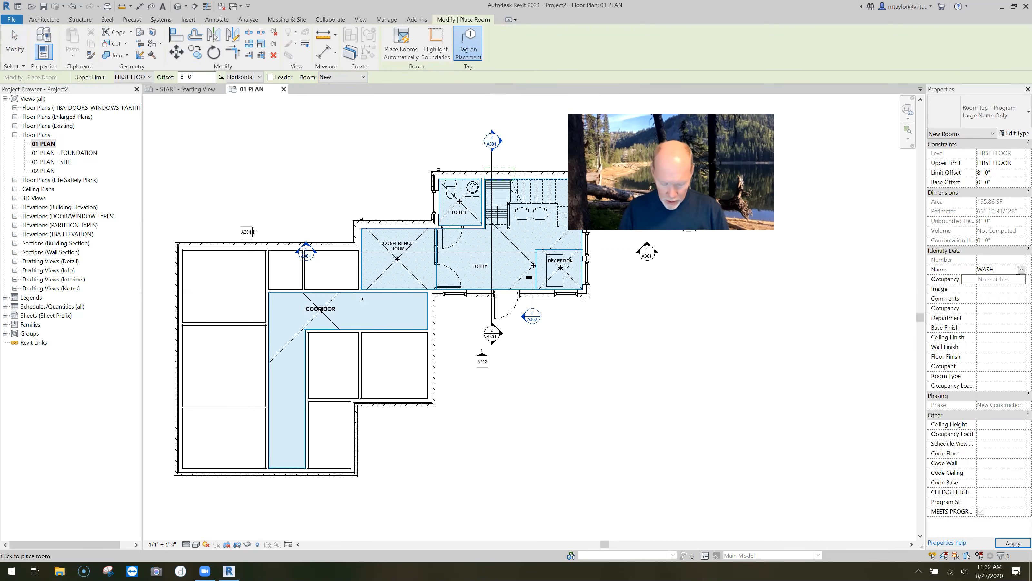
pyautogui.write('ING')
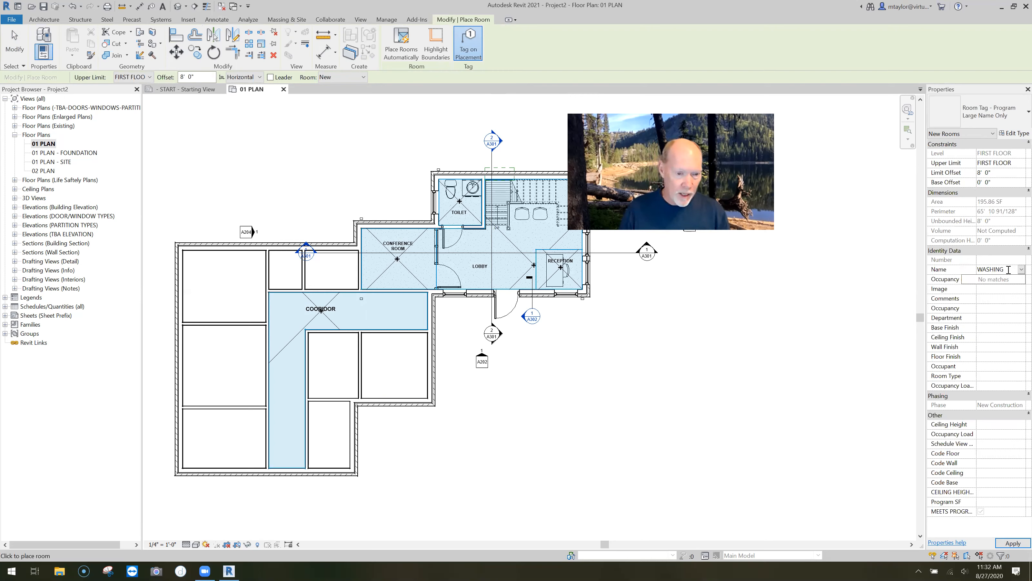
pyautogui.click(392, 361)
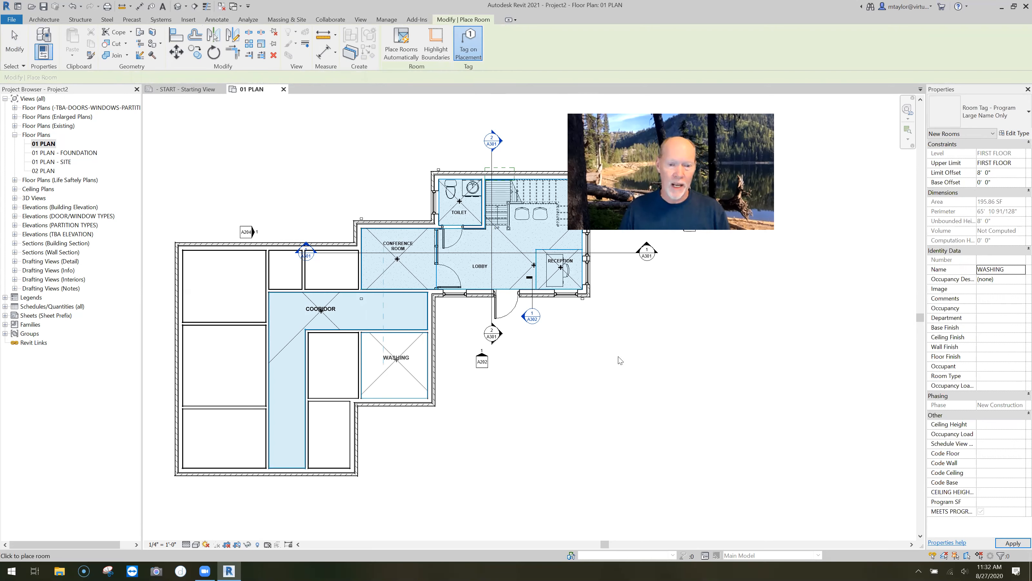
# Step: Place a tagged room named DOG in each of the three large rooms along the addition's west wall
pyautogui.moveTo(1012, 269); pyautogui.dragTo(955, 272)
pyautogui.write('D')
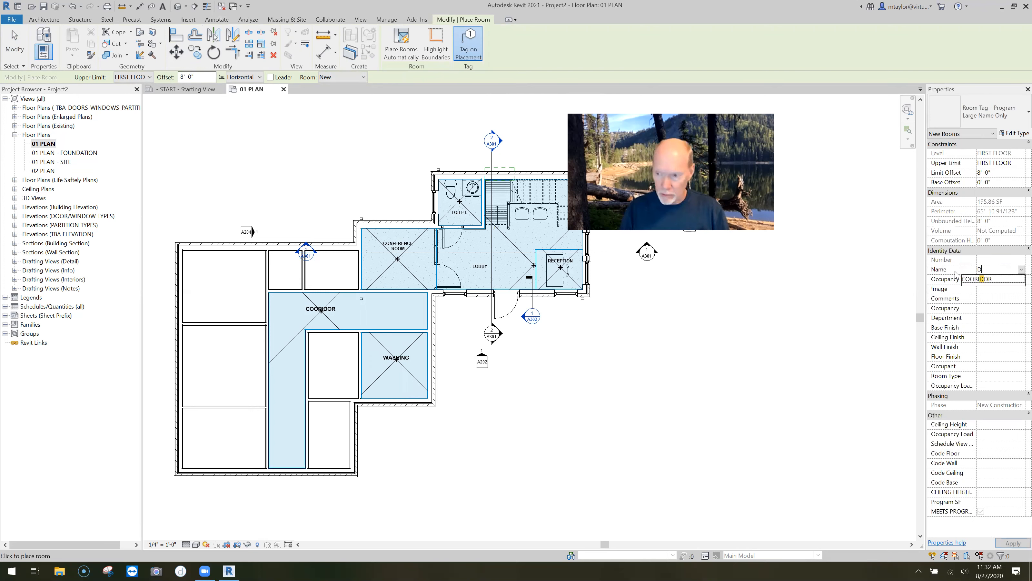
pyautogui.write('OG')
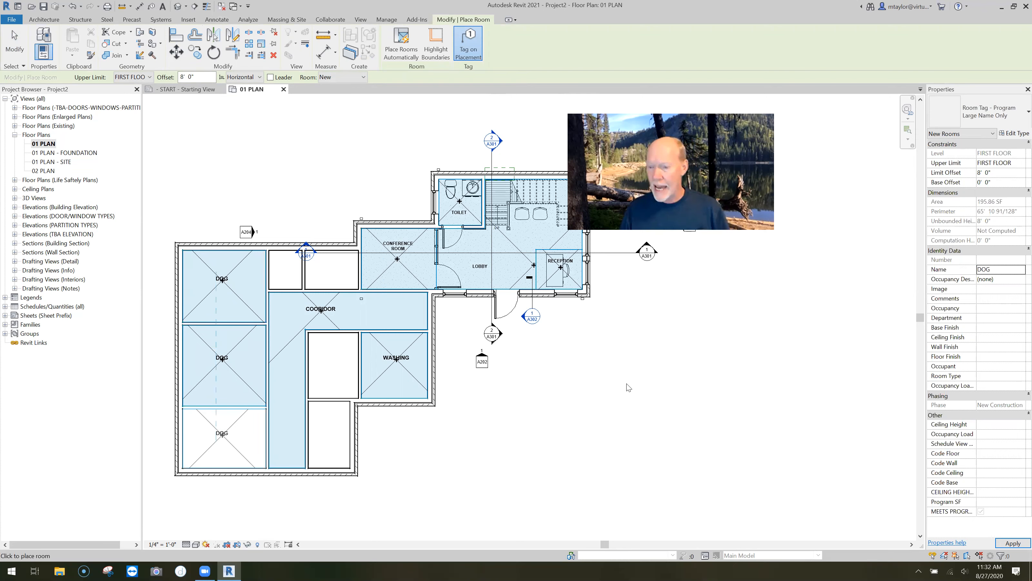
# Step: Place tagged rooms named CAT in the room west of WASHING and the room just west of the conference room
pyautogui.click(1003, 269)
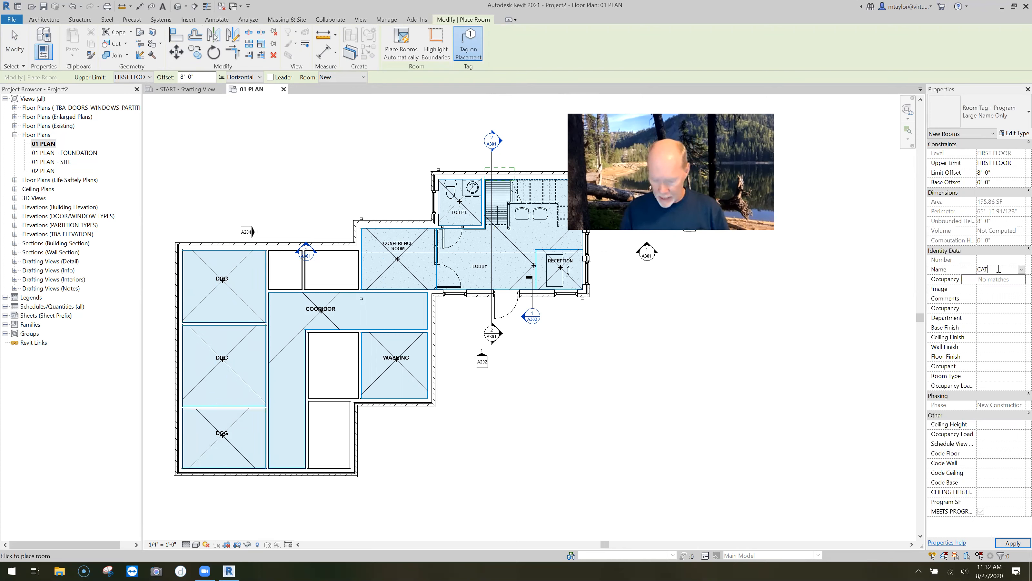
pyautogui.write('CAT')
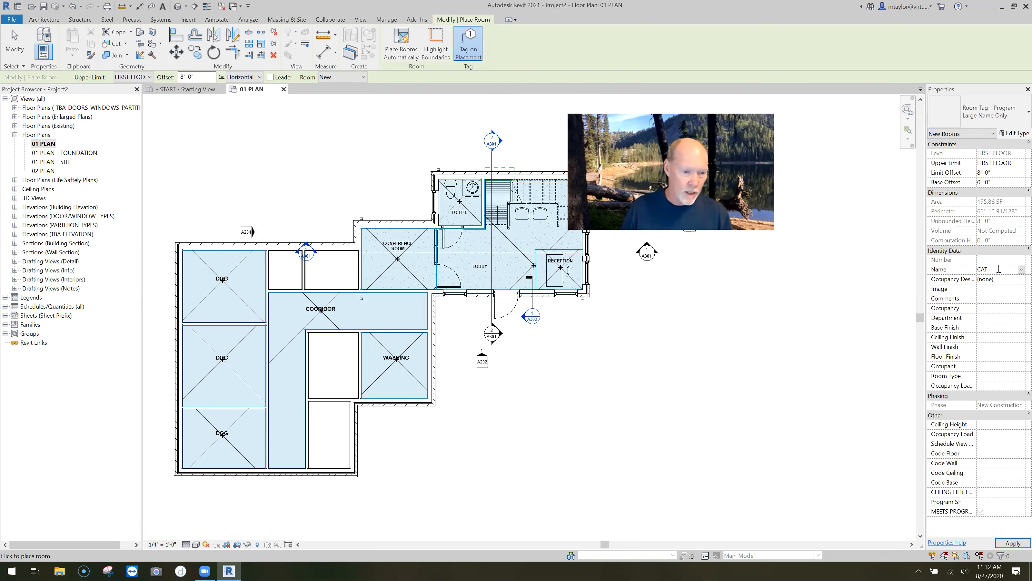
pyautogui.click(330, 359)
pyautogui.click(330, 273)
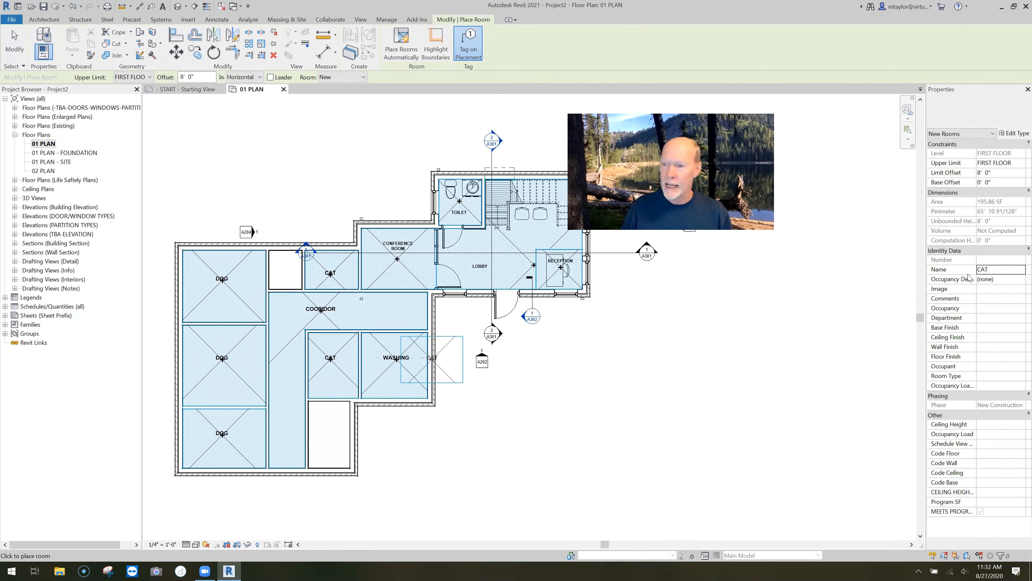
# Step: Place tagged rooms named STORAGE in the southernmost room east of the corridor and the small north room between DOG and CAT
pyautogui.click(1002, 270)
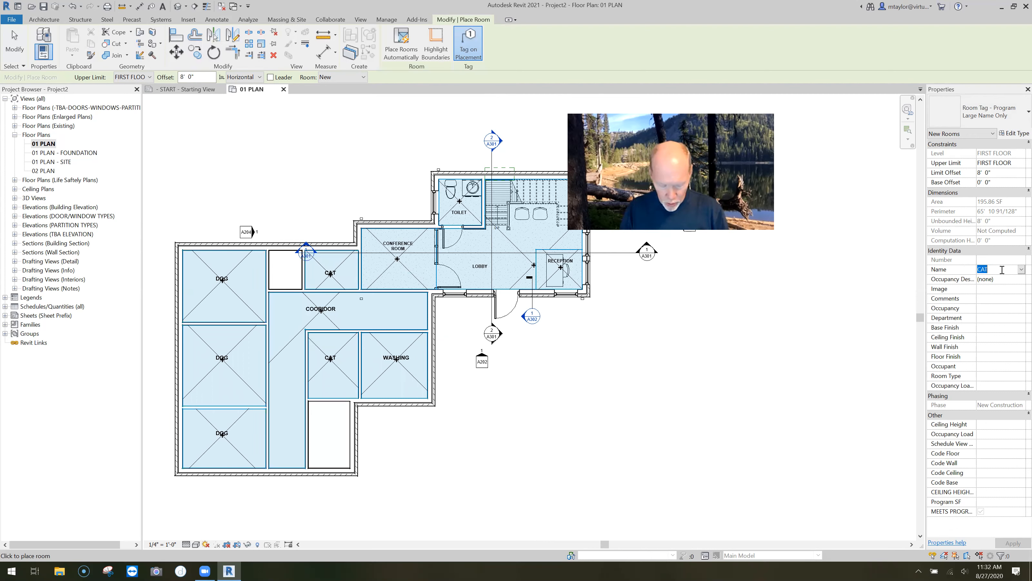
pyautogui.write('STORAGE')
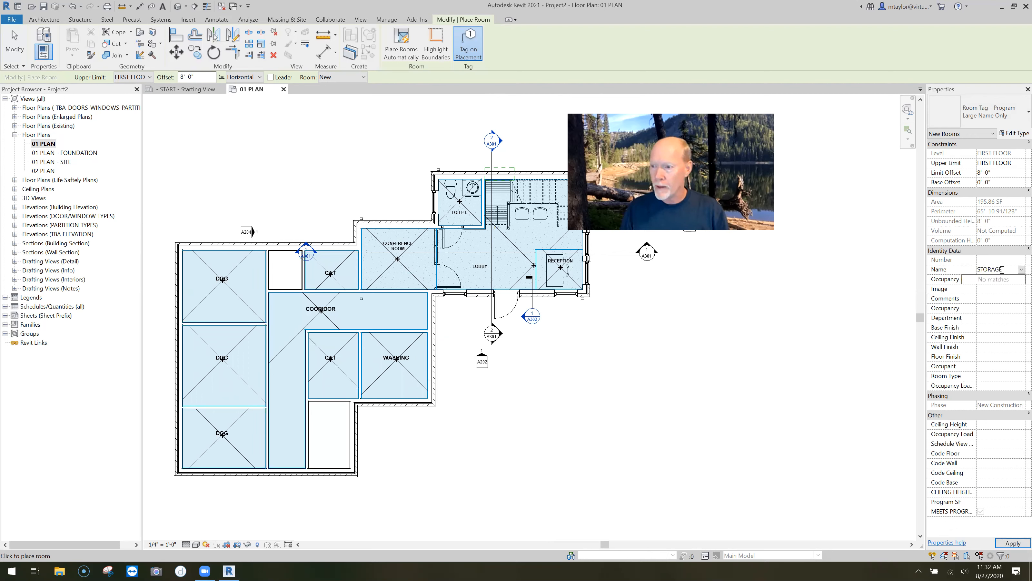
pyautogui.click(329, 427)
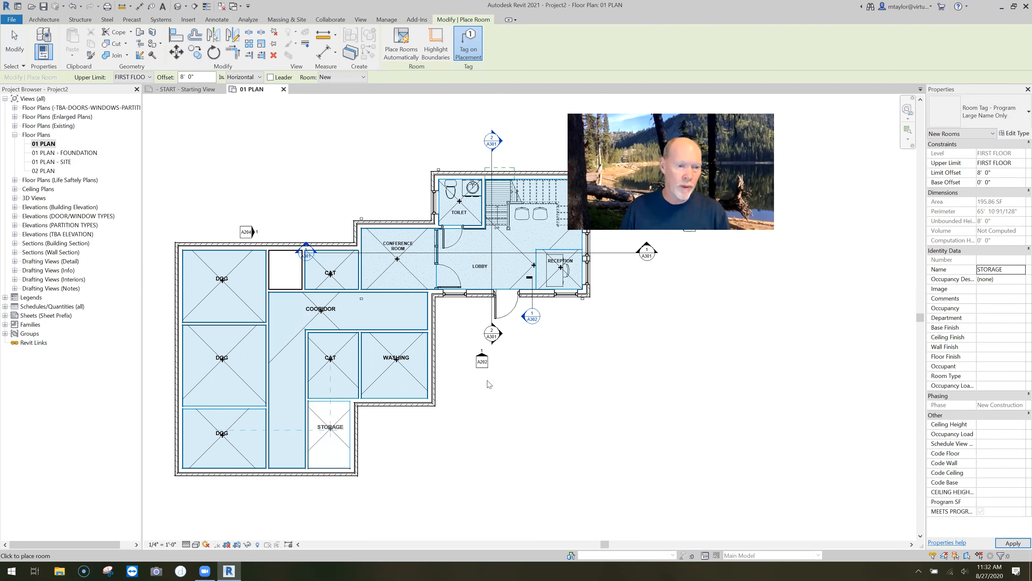
pyautogui.click(999, 269)
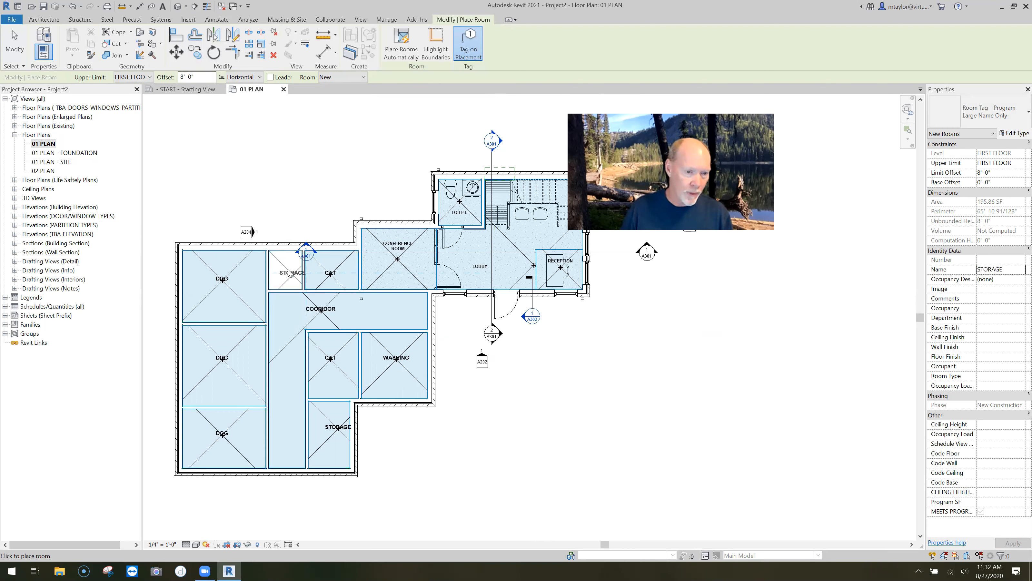
pyautogui.scroll(3, 289, 272)
pyautogui.click(288, 267)
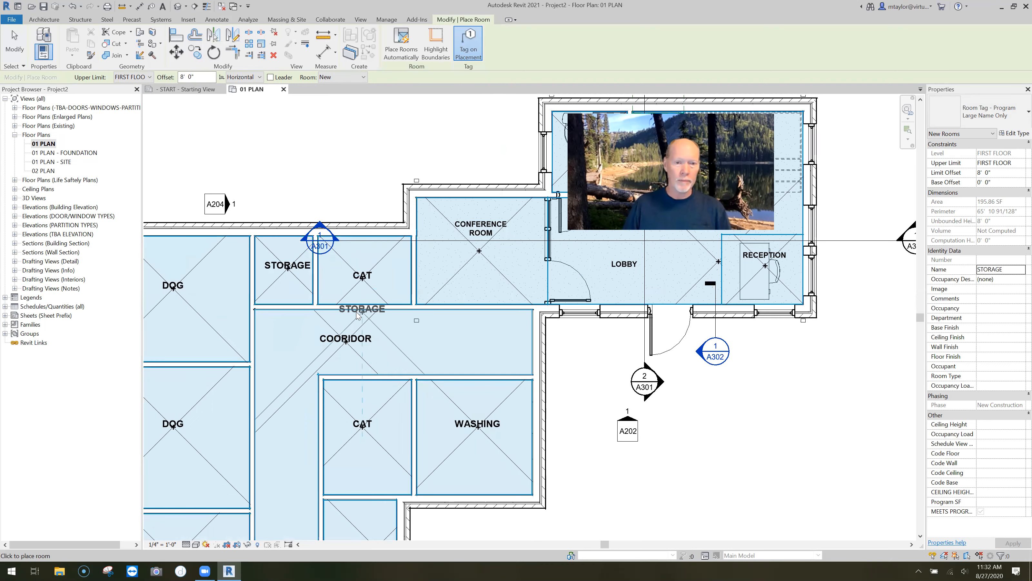
pyautogui.press('Escape')
pyautogui.scroll(-5, 432, 373)
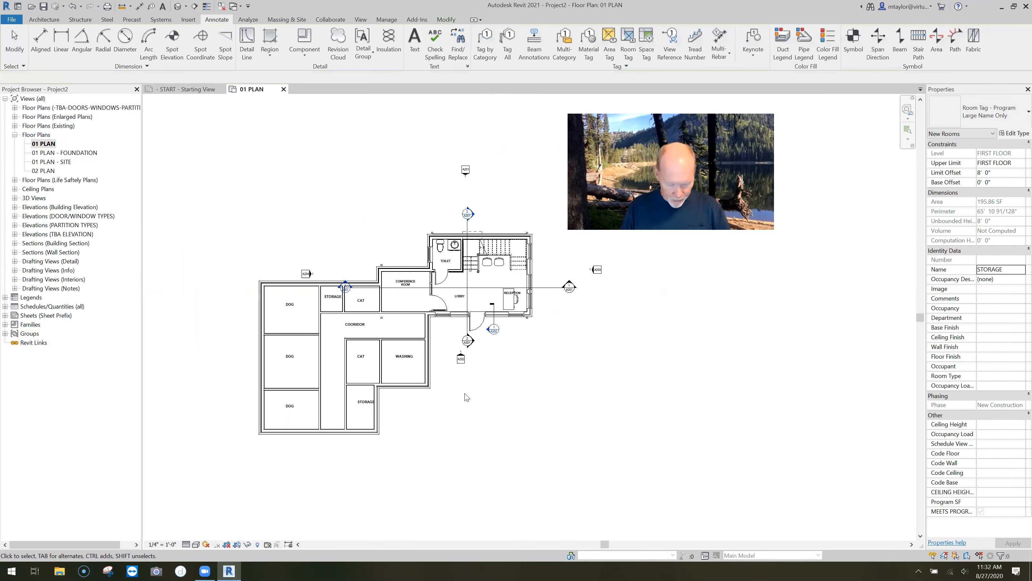
pyautogui.press('Escape')
pyautogui.press('r')
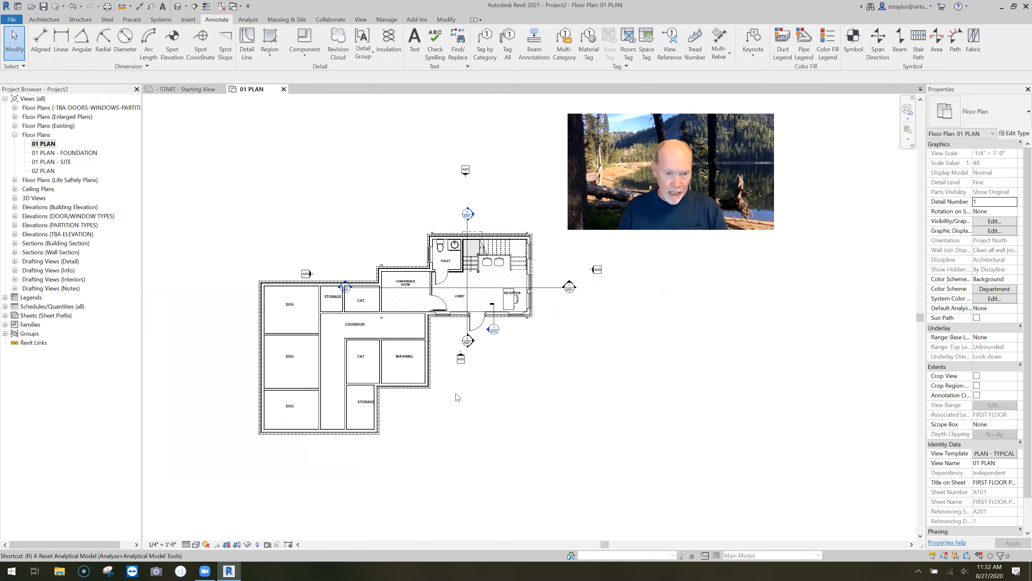
pyautogui.press('m')
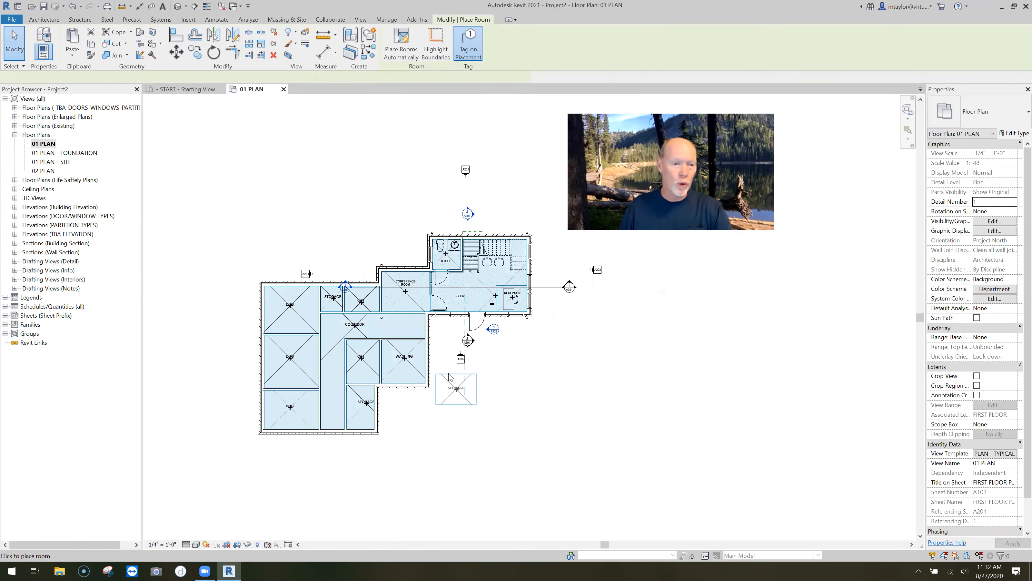
pyautogui.scroll(1, 449, 378)
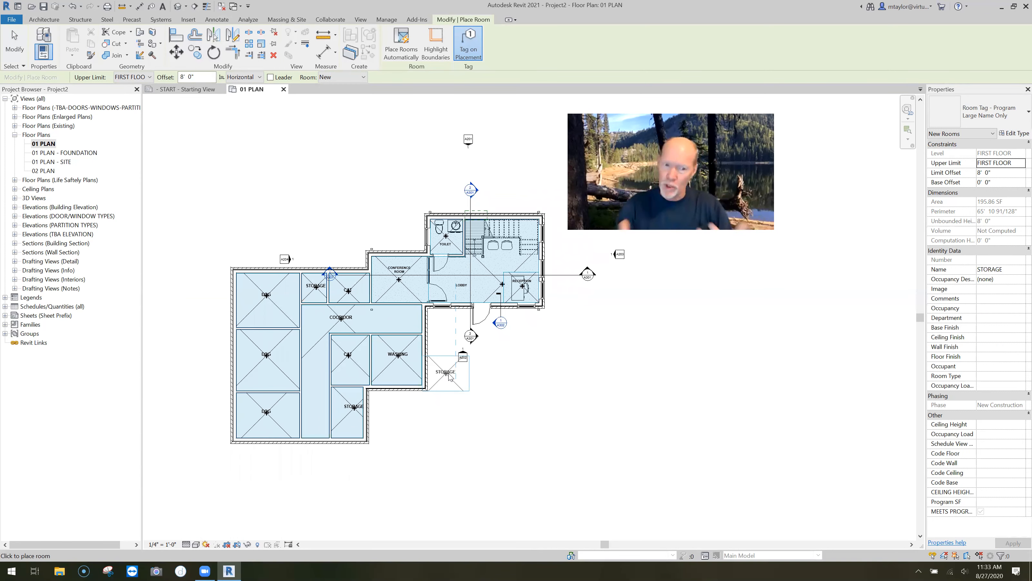
pyautogui.press('Escape')
pyautogui.press('Escape')
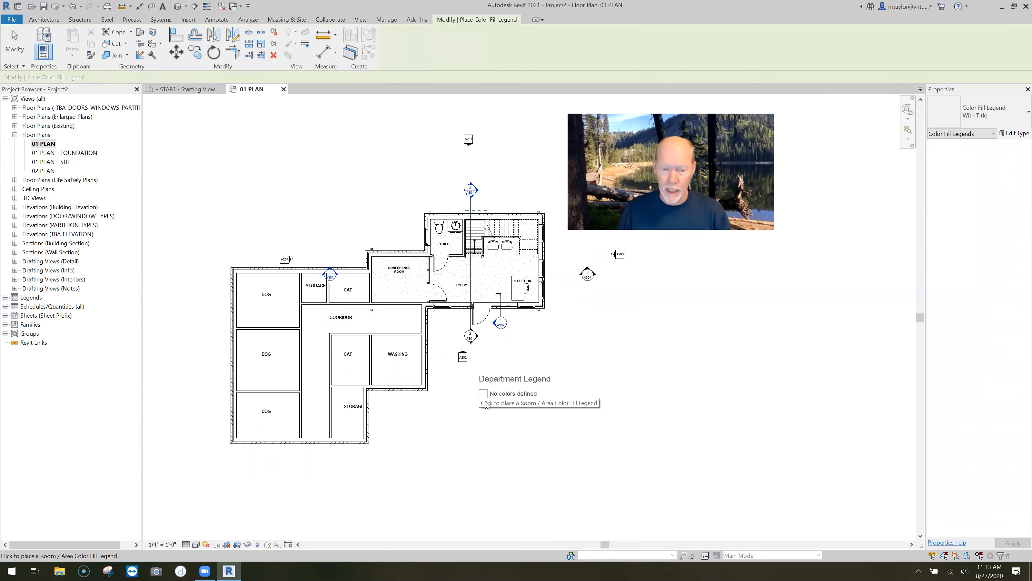
# Step: Place a room color fill legend in the open area southeast of the addition and set its color scheme to Room Name
pyautogui.click(470, 392)
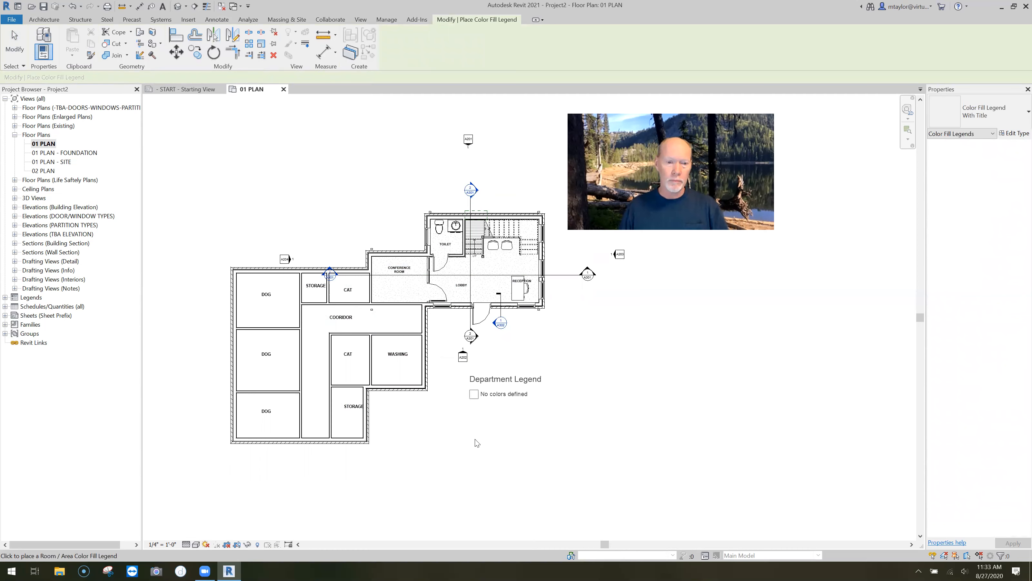
pyautogui.press('Escape')
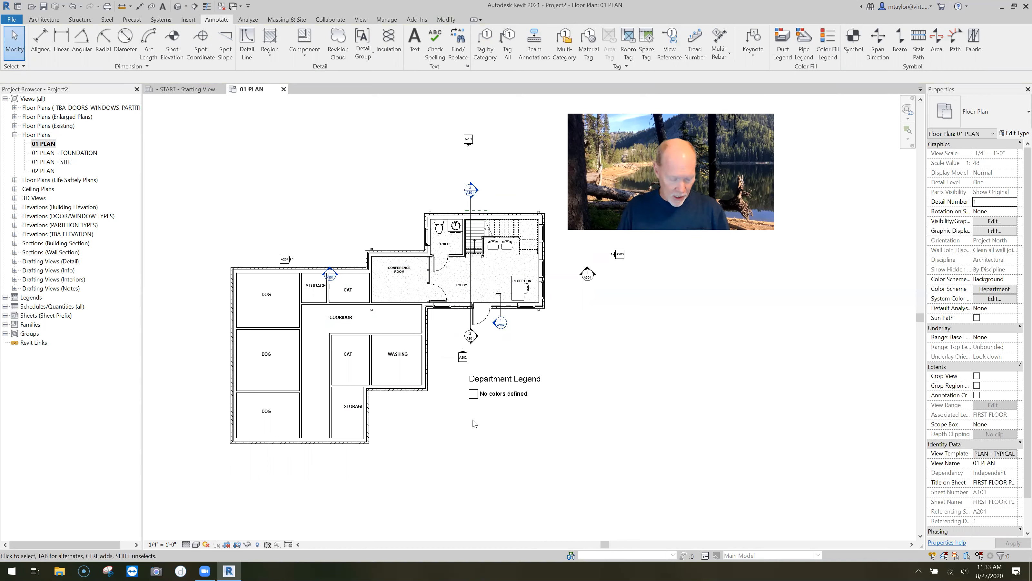
pyautogui.click(486, 394)
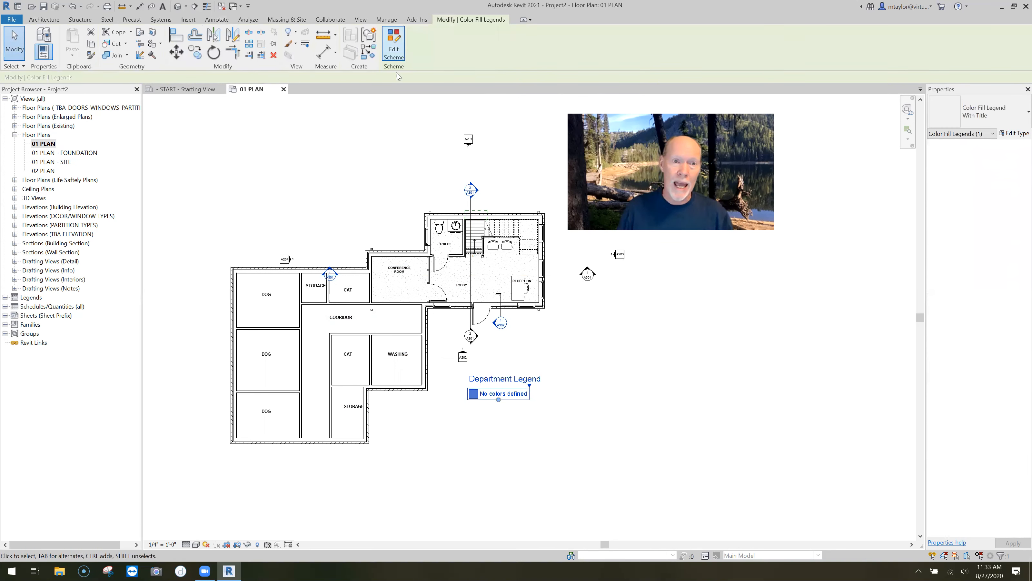
pyautogui.click(395, 53)
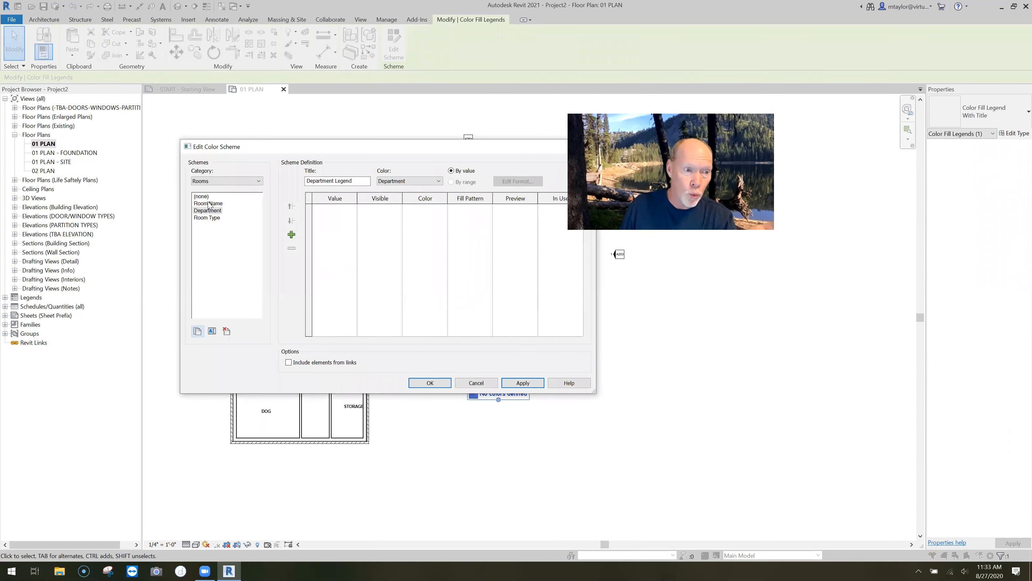
pyautogui.click(208, 204)
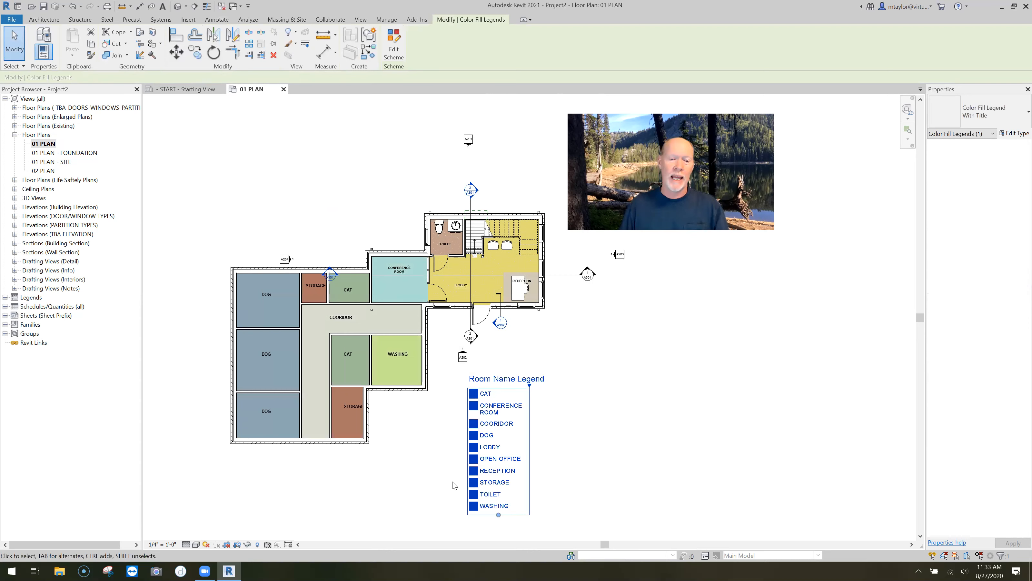
pyautogui.click(591, 448)
pyautogui.click(503, 427)
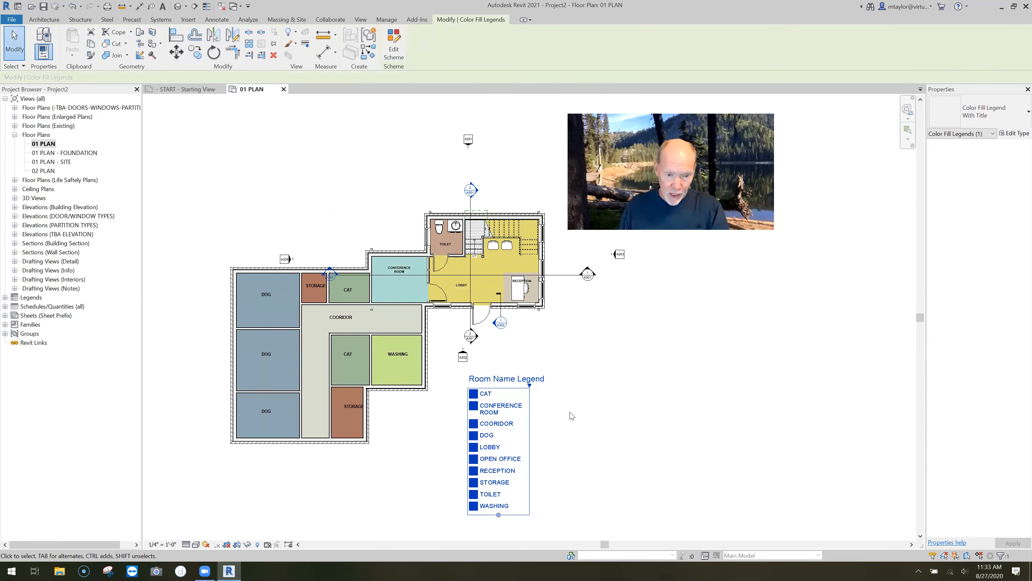
# Step: Widen the room name legend so each entry fits on a single line
pyautogui.moveTo(558, 387)
pyautogui.mouseDown()
pyautogui.moveTo(574, 388)
pyautogui.moveTo(613, 425)
pyautogui.moveTo(596, 439)
pyautogui.moveTo(581, 429)
pyautogui.mouseUp()
pyautogui.click(572, 422)
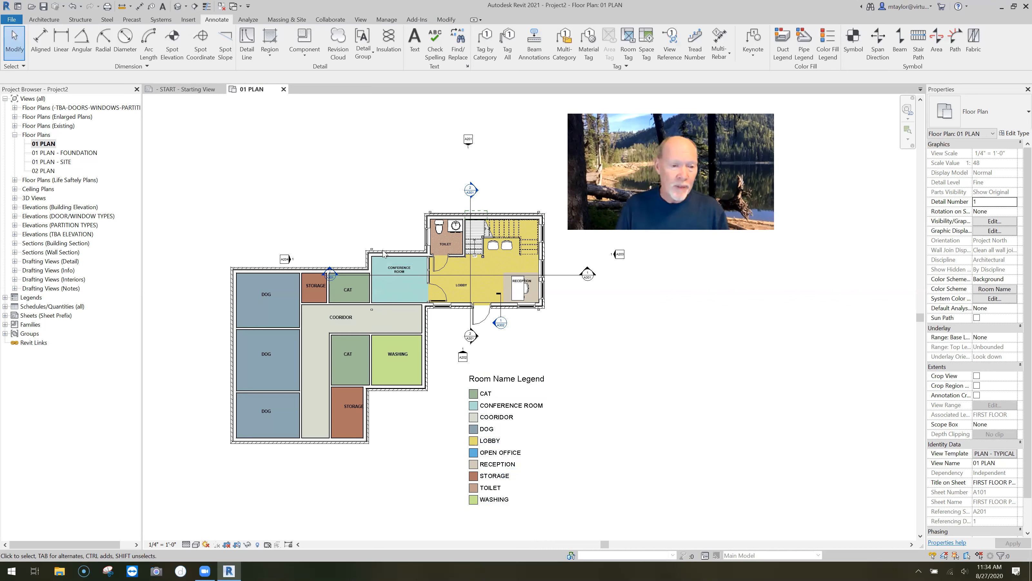
# Step: Examine the properties of the CAT room just west of the conference room
pyautogui.click(355, 289)
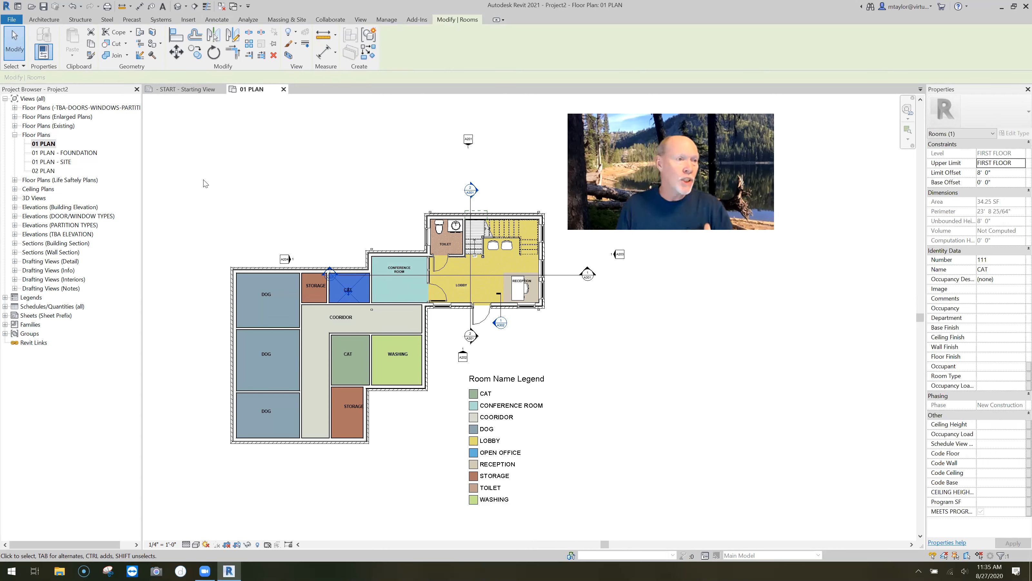
pyautogui.click(215, 174)
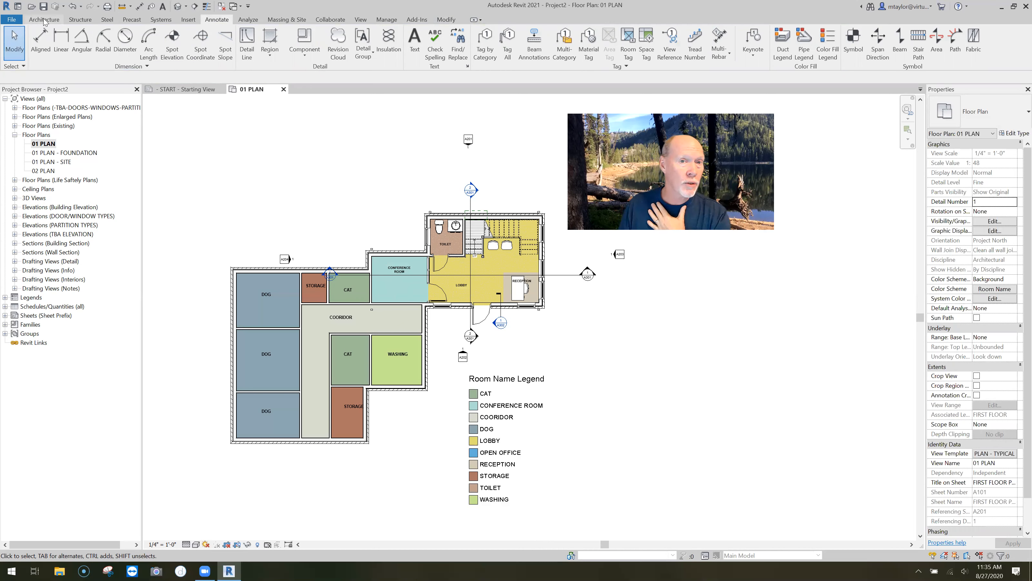
# Step: Start a new project parameter and name it ROOM USAGE
pyautogui.click(446, 20)
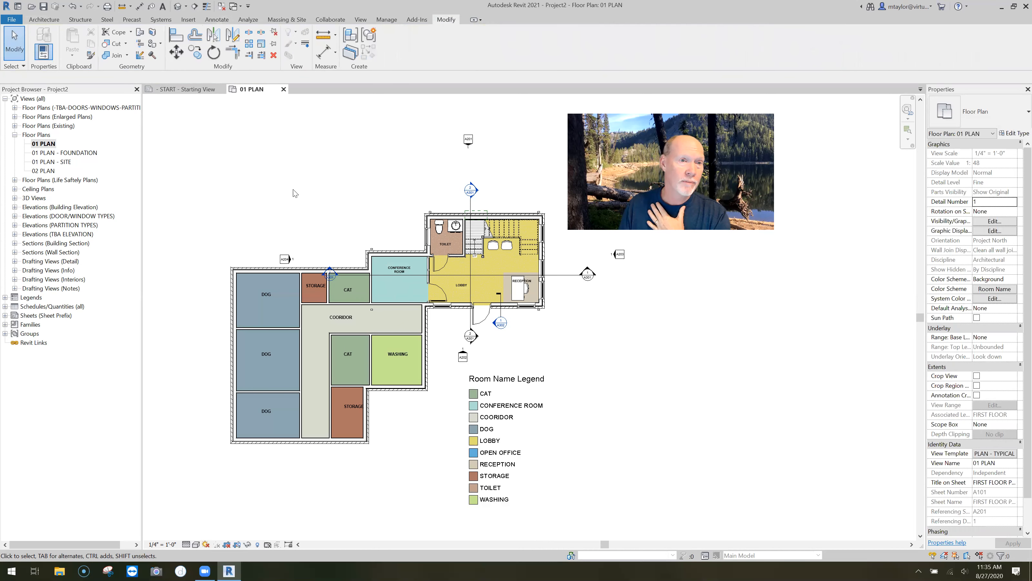
pyautogui.click(386, 20)
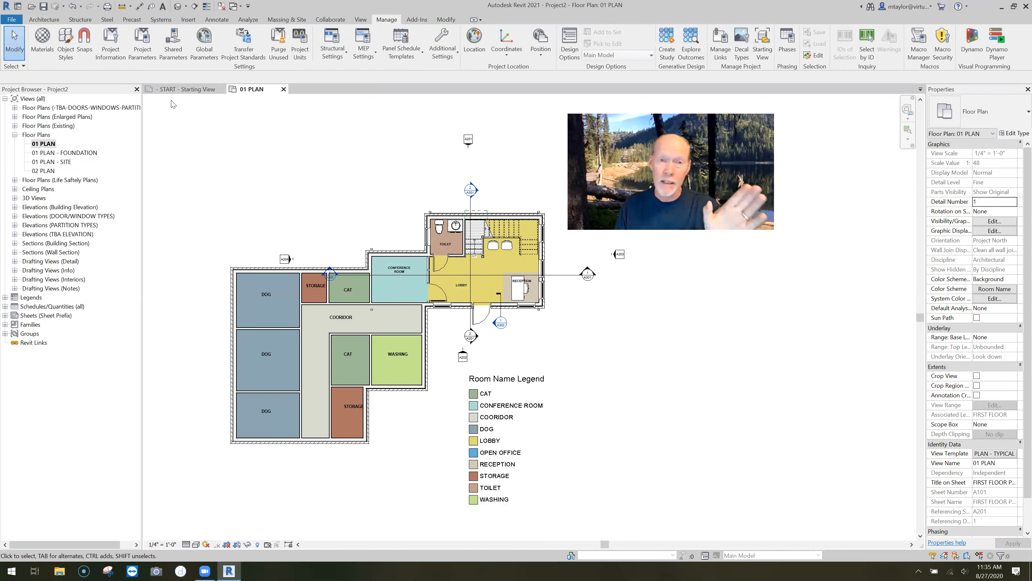
pyautogui.click(145, 44)
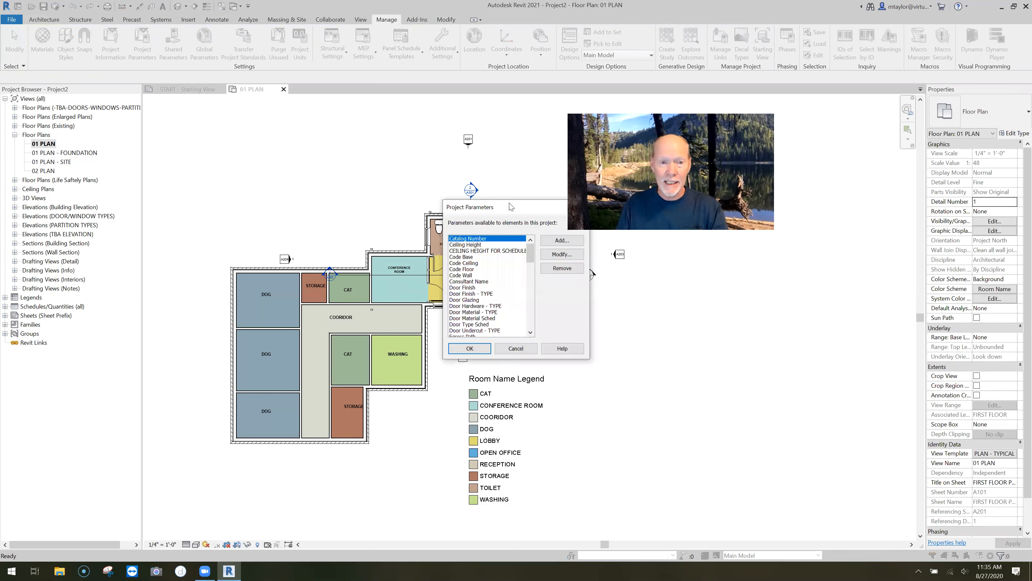
pyautogui.moveTo(511, 207); pyautogui.dragTo(409, 156)
pyautogui.moveTo(429, 203); pyautogui.dragTo(428, 264)
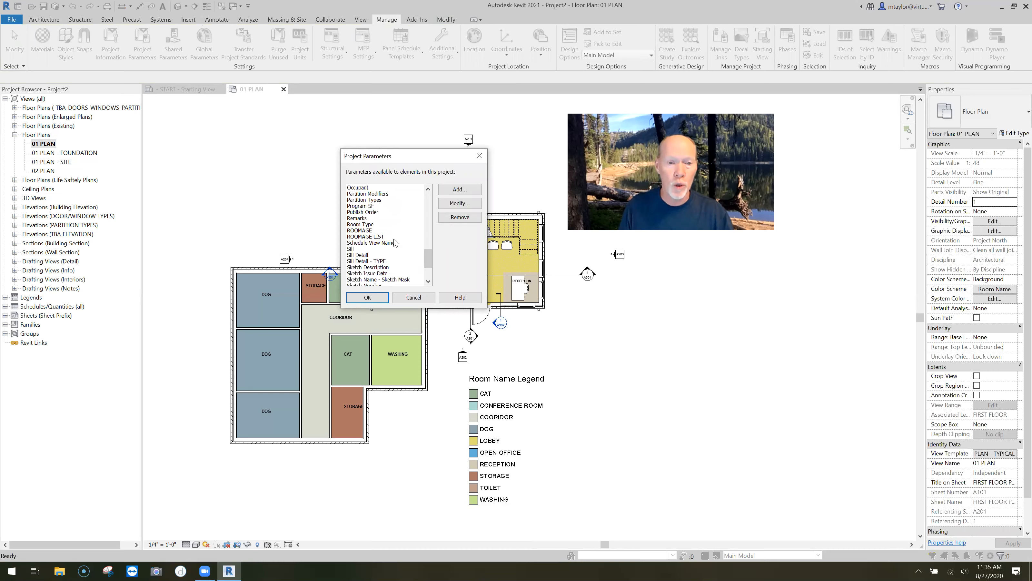
pyautogui.click(459, 189)
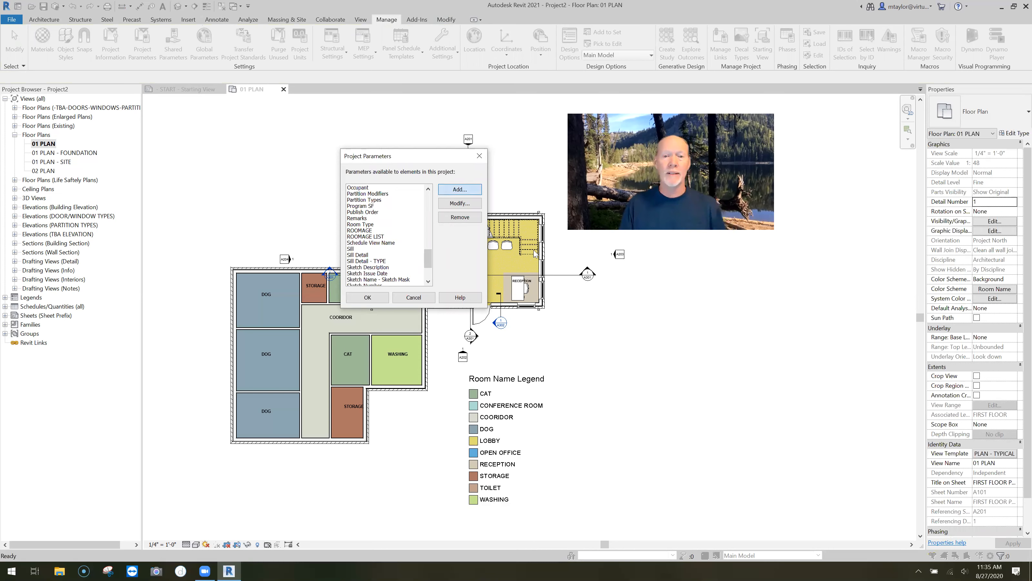
pyautogui.moveTo(441, 116); pyautogui.dragTo(414, 113)
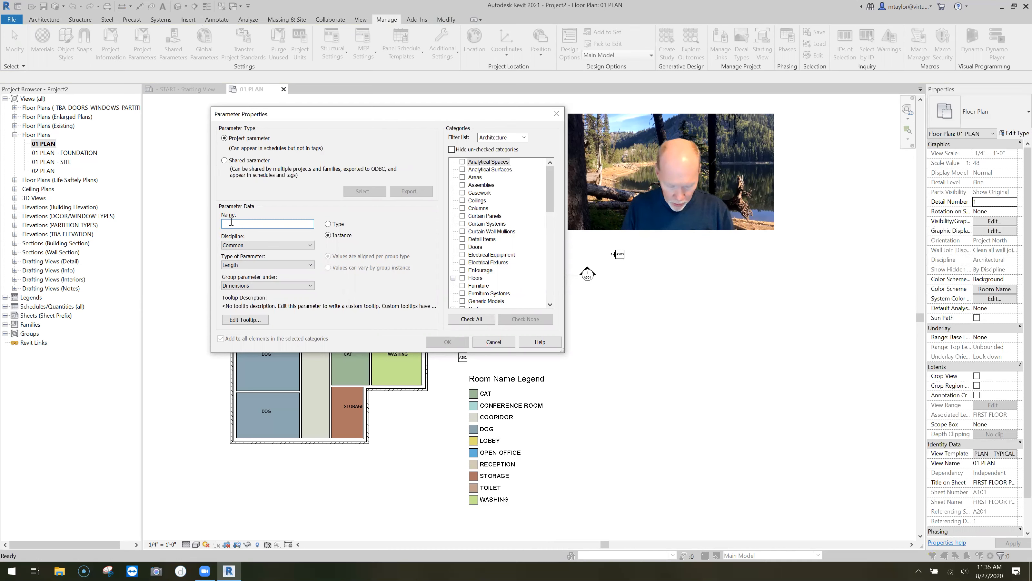
pyautogui.write('OOM')
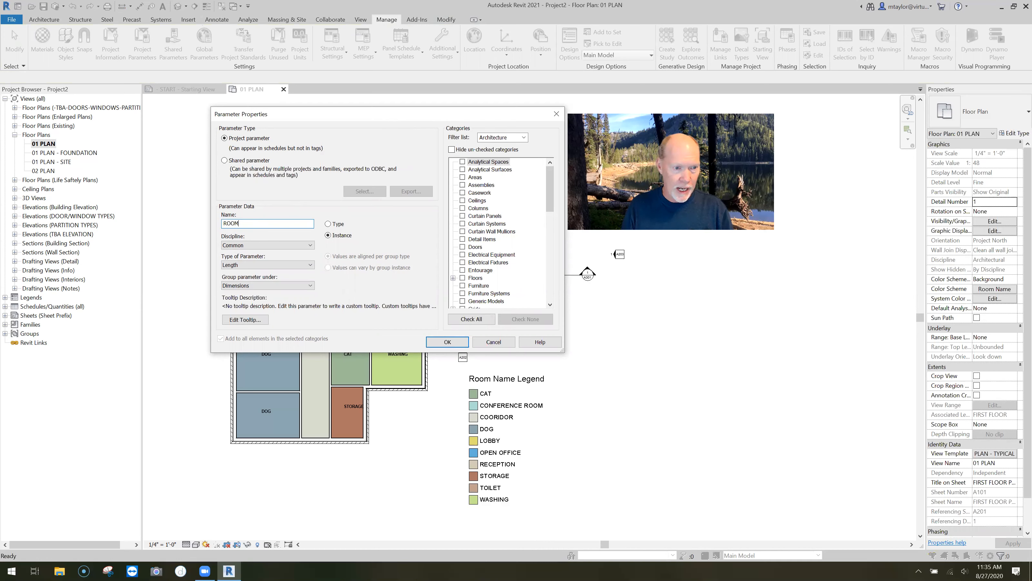
pyautogui.write(' USAGE')
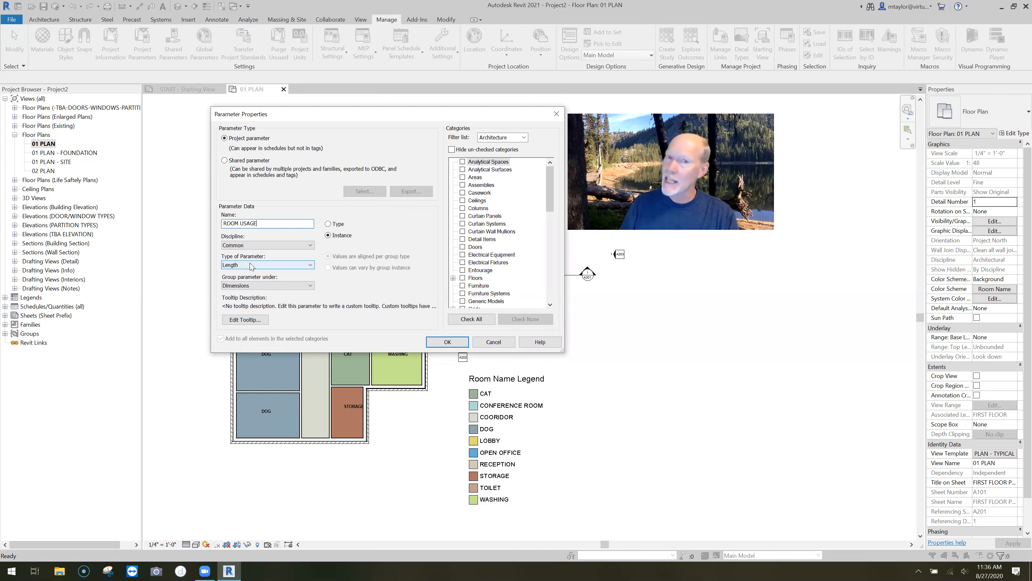
# Step: Set the ROOM USAGE parameter's type to Text and group it under Identity Data
pyautogui.click(298, 266)
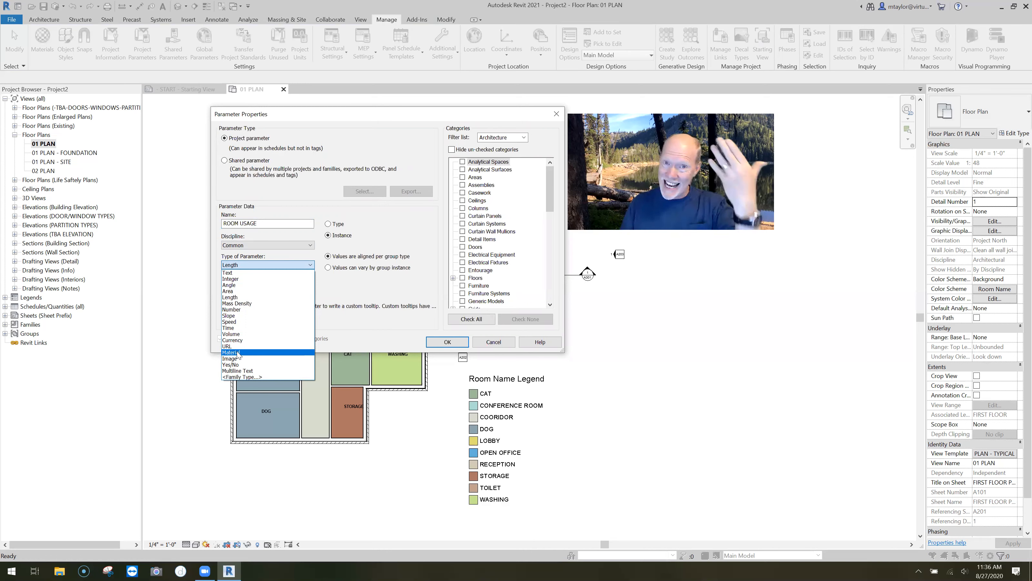
pyautogui.click(235, 273)
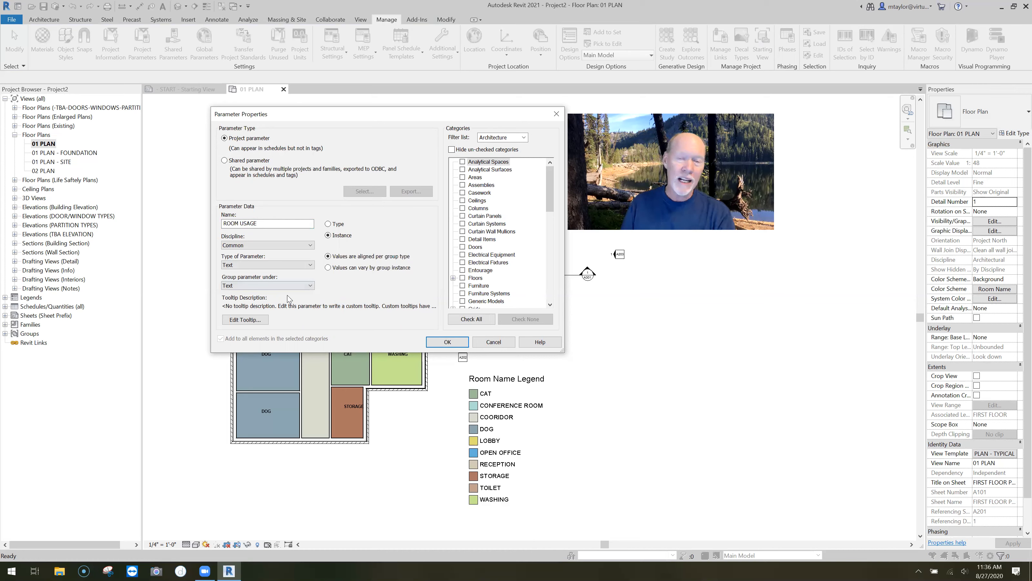
pyautogui.click(263, 286)
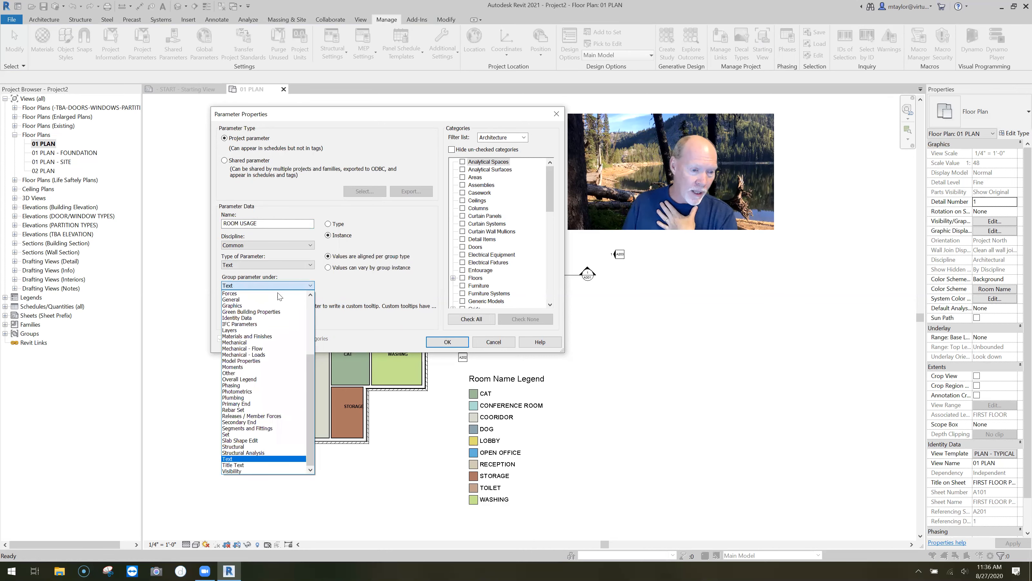
pyautogui.moveTo(310, 373)
pyautogui.mouseDown()
pyautogui.moveTo(309, 318)
pyautogui.moveTo(309, 356)
pyautogui.mouseUp()
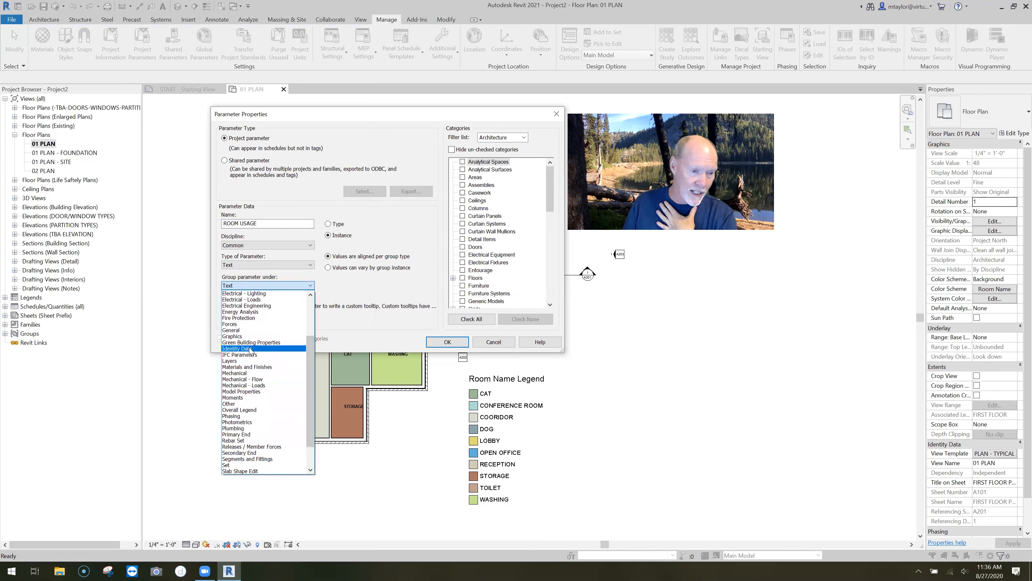
pyautogui.click(250, 349)
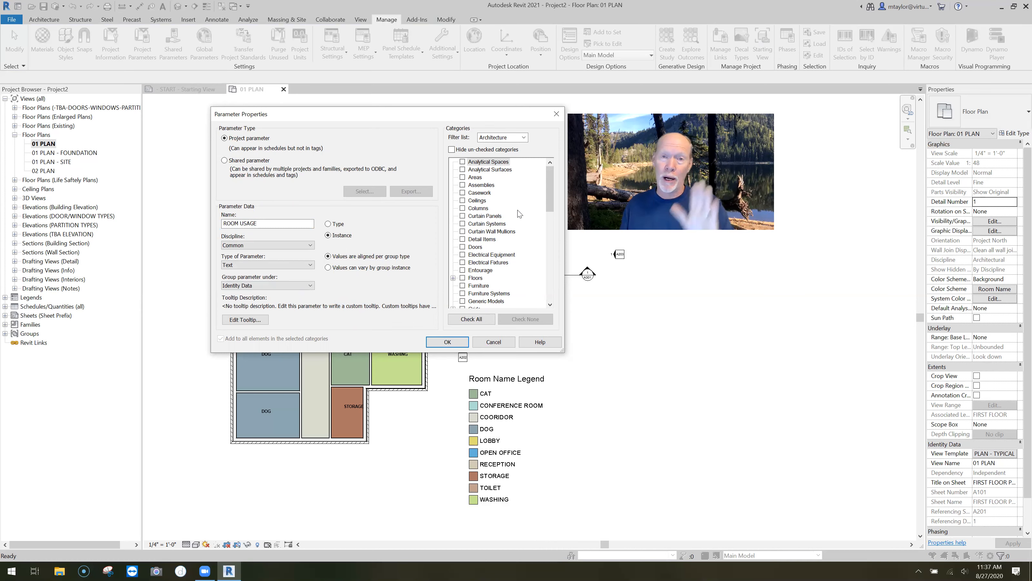
# Step: Assign the ROOM USAGE parameter to the Rooms category and add it to the project
pyautogui.moveTo(551, 177); pyautogui.dragTo(551, 239)
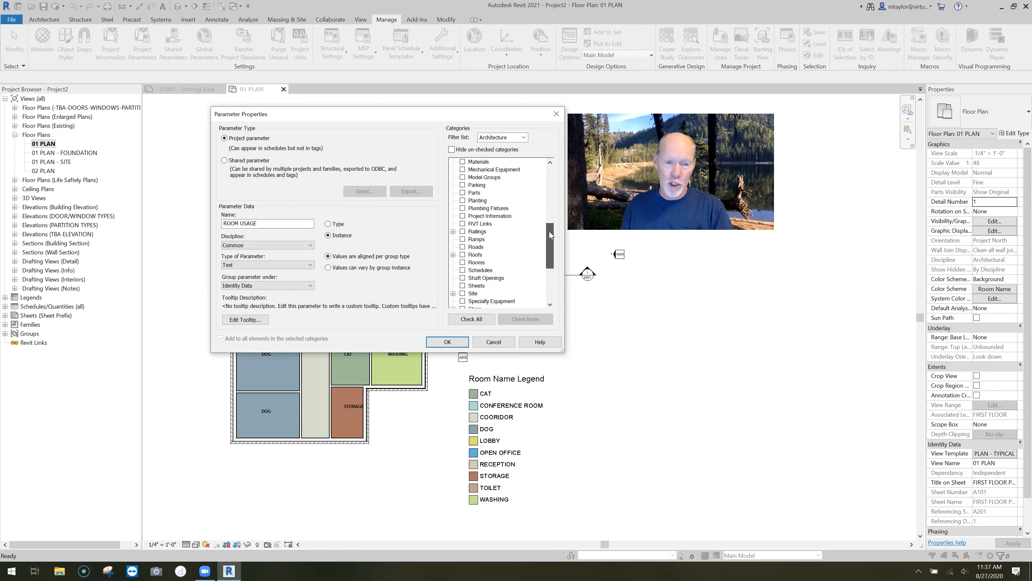
pyautogui.click(464, 263)
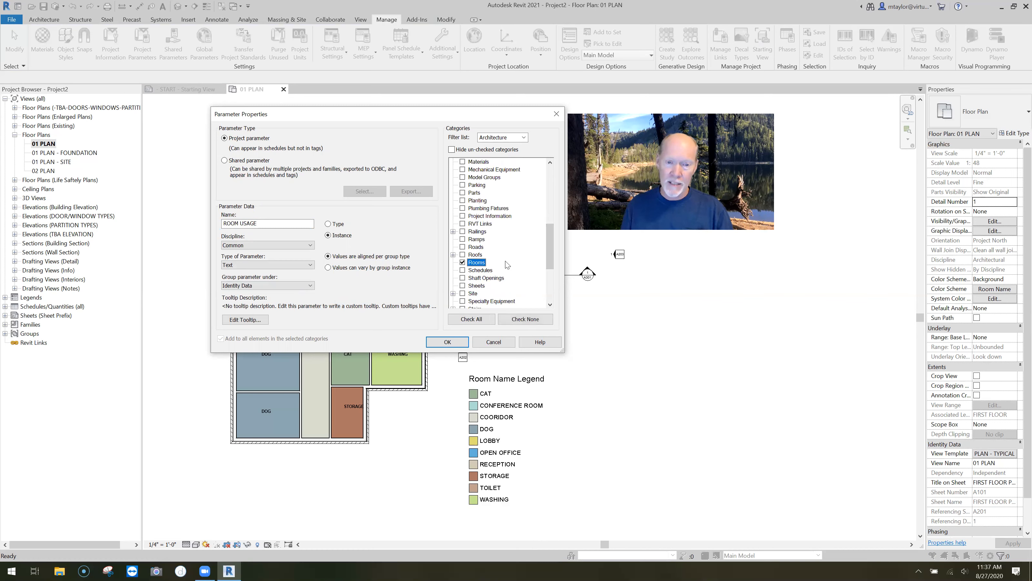
pyautogui.click(448, 343)
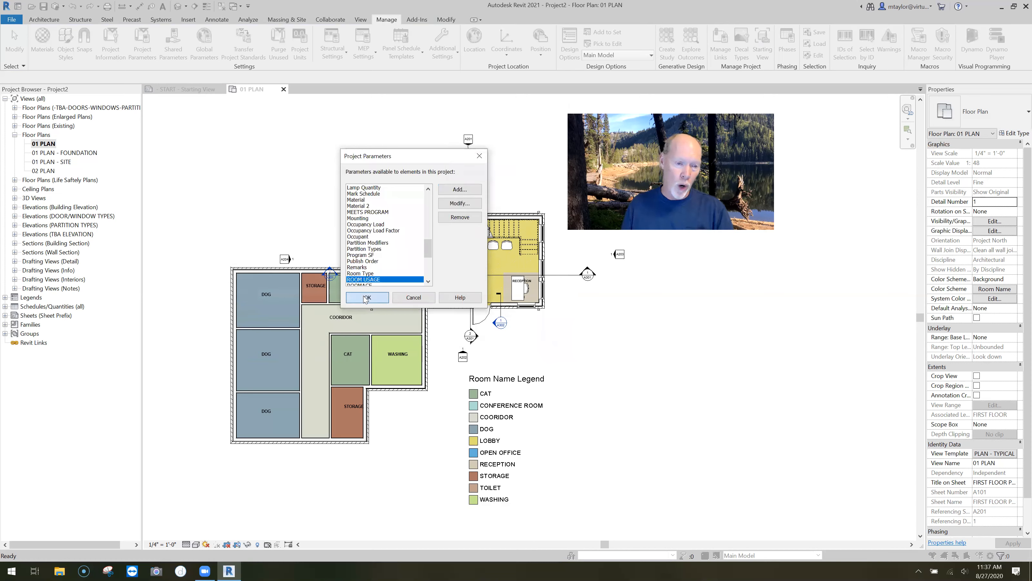
pyautogui.click(366, 297)
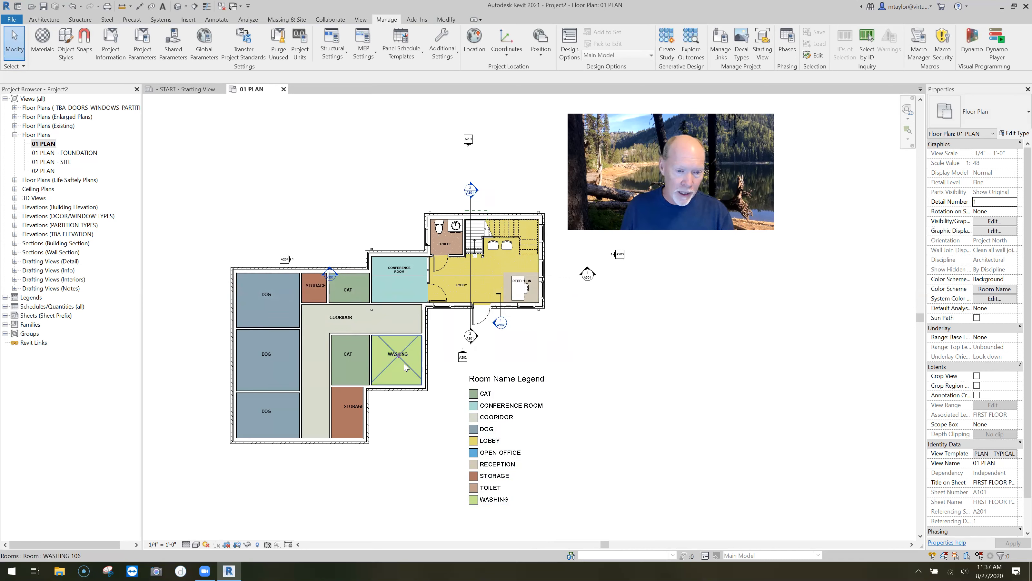
# Step: Check the WASHING room's properties for the ROOM USAGE parameter
pyautogui.click(539, 375)
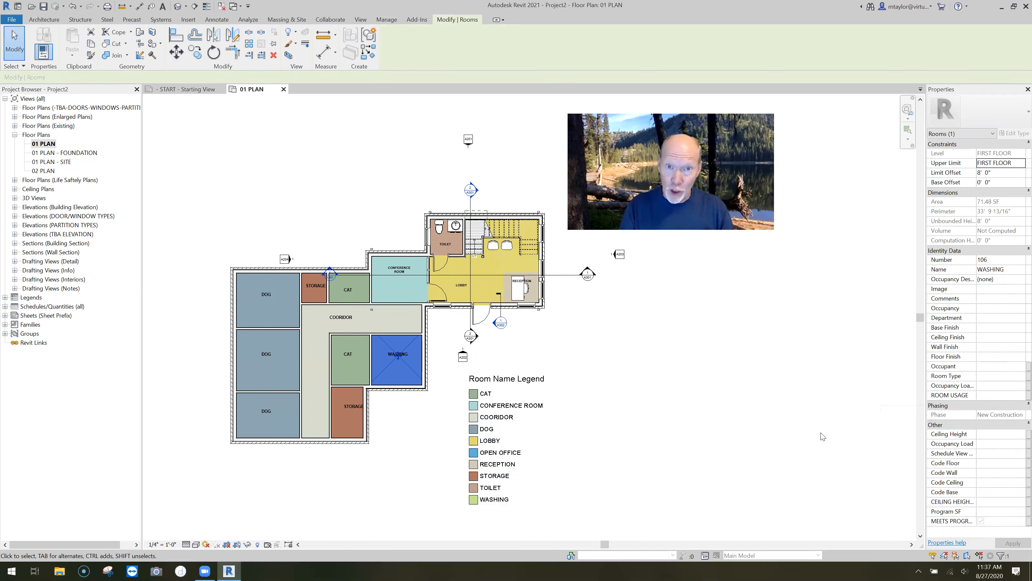
pyautogui.click(615, 431)
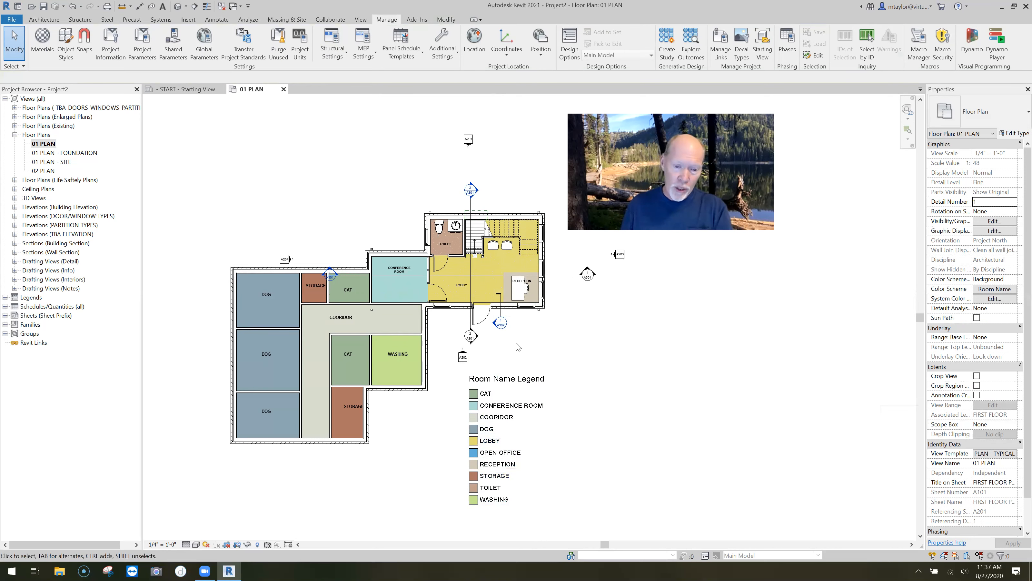
# Step: Duplicate the legend's Room Name color scheme as a new scheme named ROOM USAGE
pyautogui.click(534, 375)
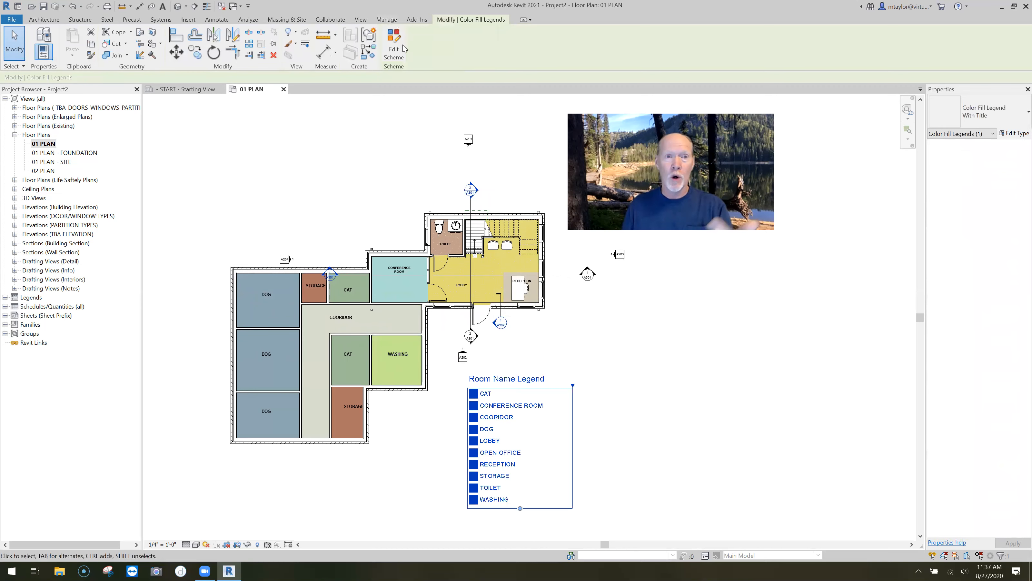
pyautogui.click(394, 53)
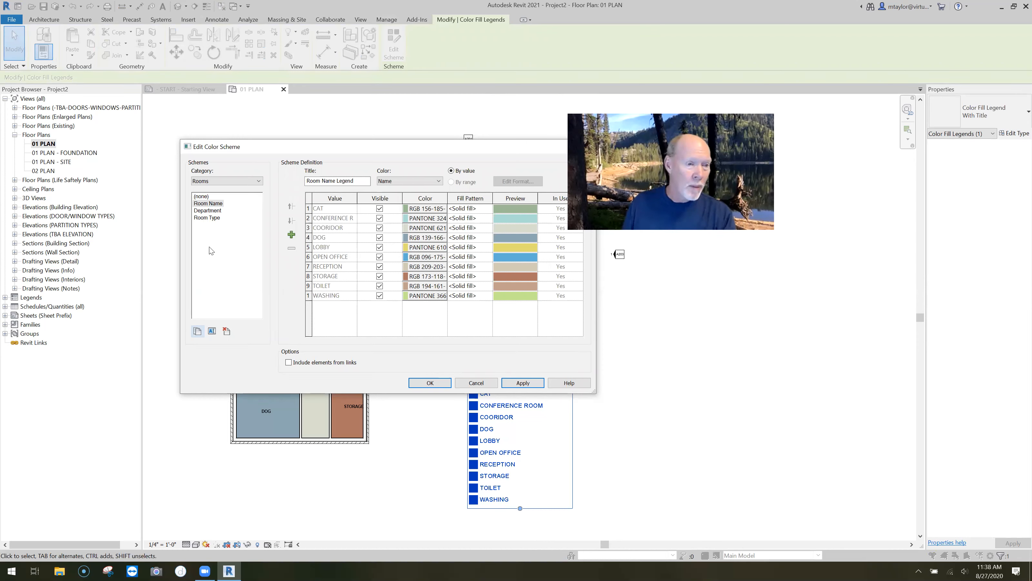
pyautogui.click(233, 243)
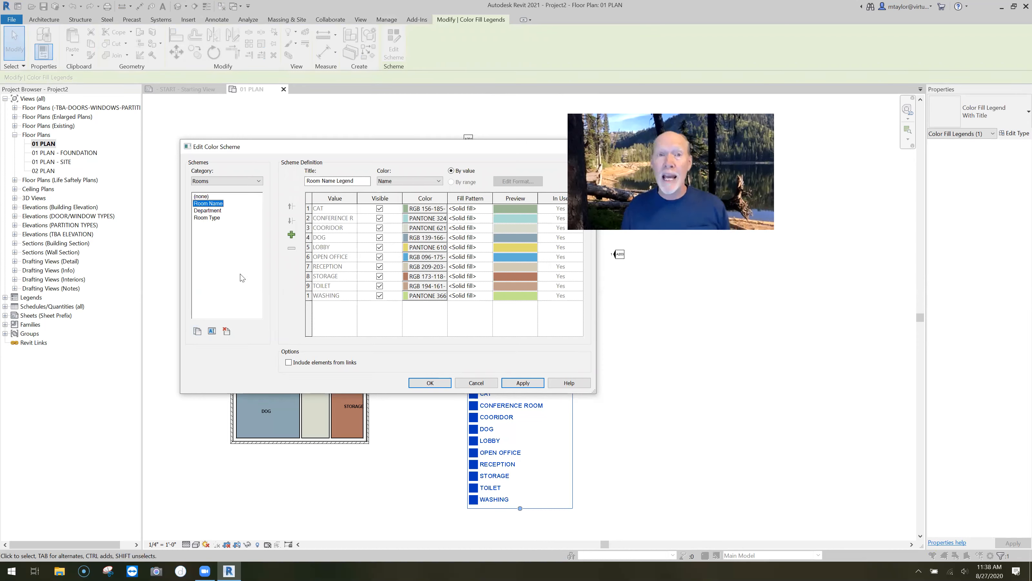
pyautogui.click(197, 331)
pyautogui.moveTo(534, 239); pyautogui.dragTo(406, 189)
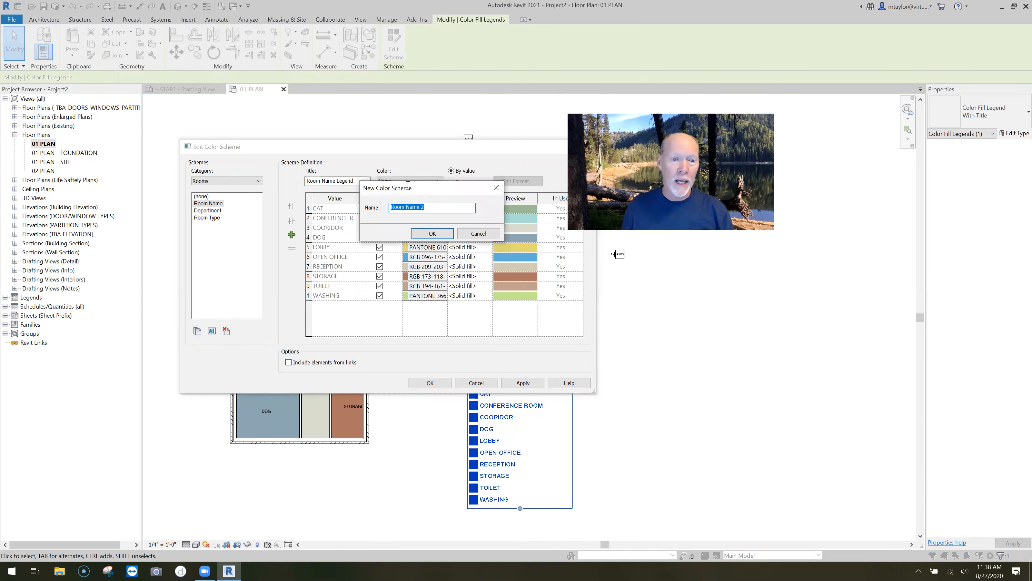
pyautogui.write('ROOM USAGE')
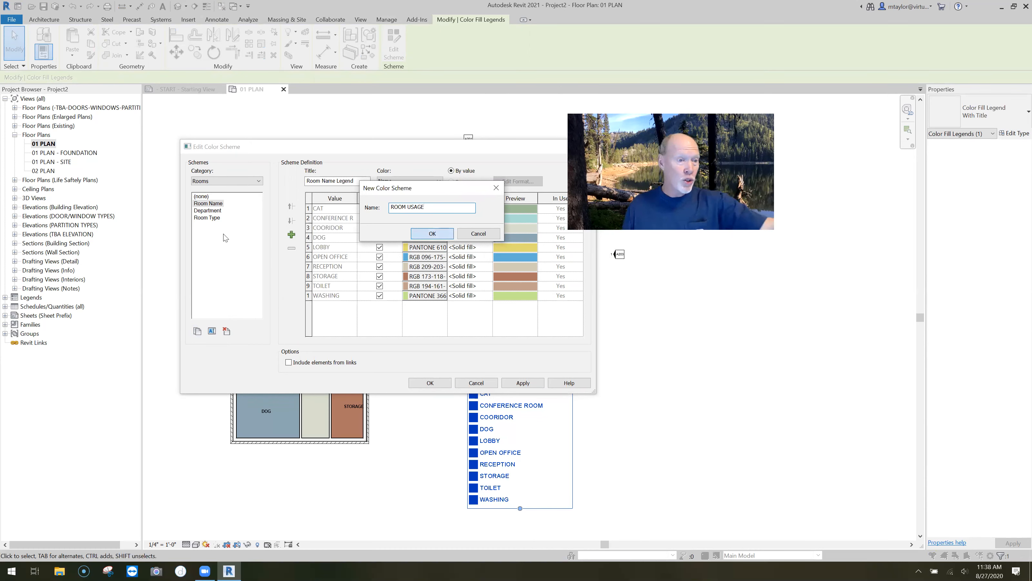
pyautogui.click(432, 234)
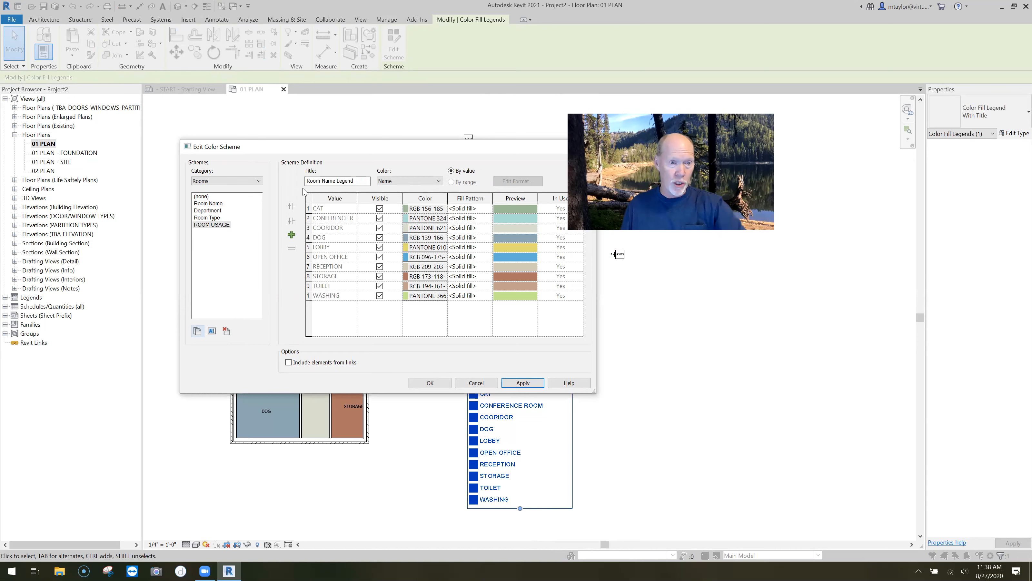
# Step: Set the new color scheme's title to ROOM USAGE LEGEND
pyautogui.click(328, 180)
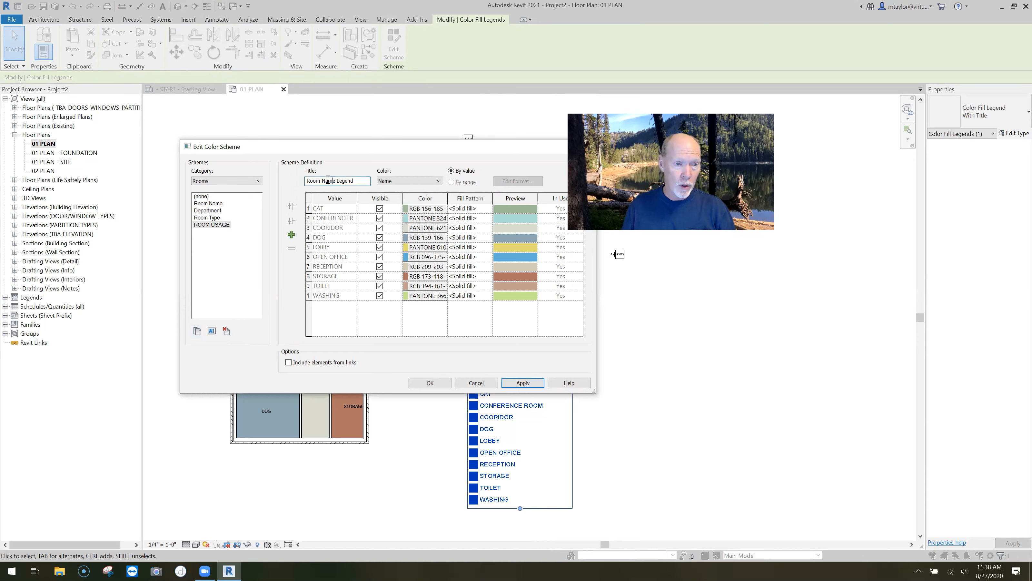
pyautogui.moveTo(356, 181); pyautogui.dragTo(270, 185)
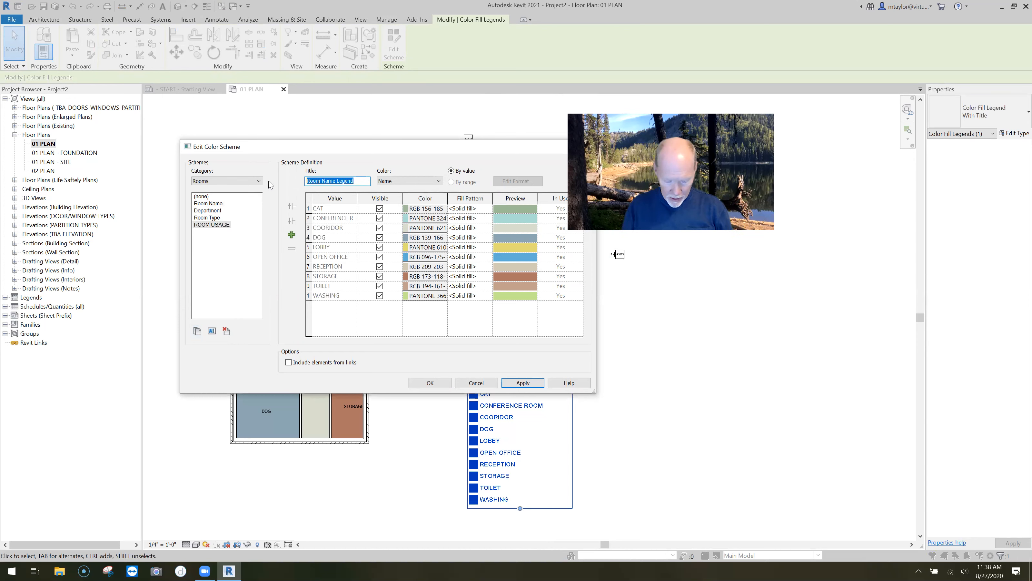
pyautogui.write('ROOM USAGE LEGEND')
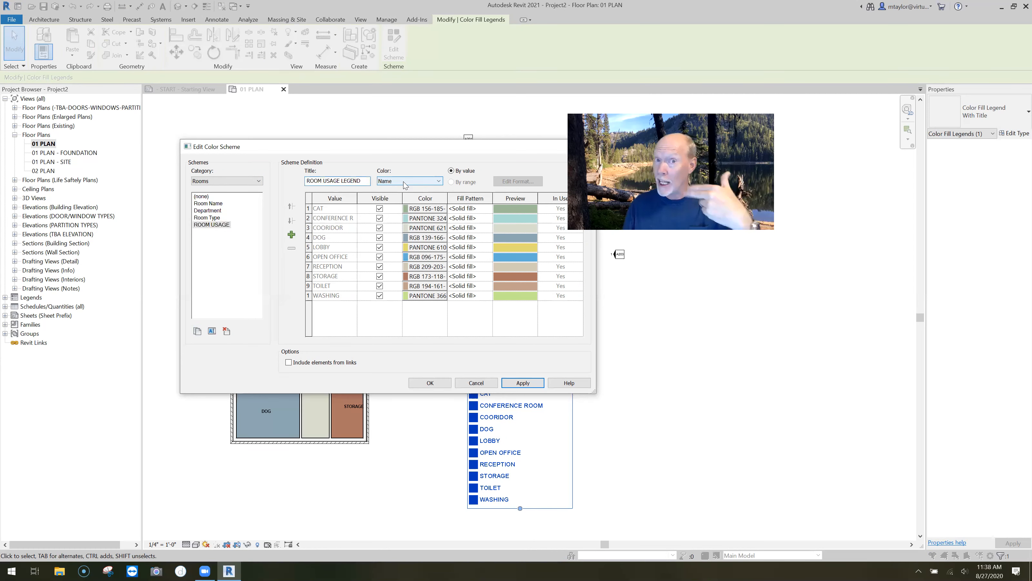
# Step: Color the scheme by the ROOM USAGE parameter, accepting the loss of the existing colors
pyautogui.click(438, 181)
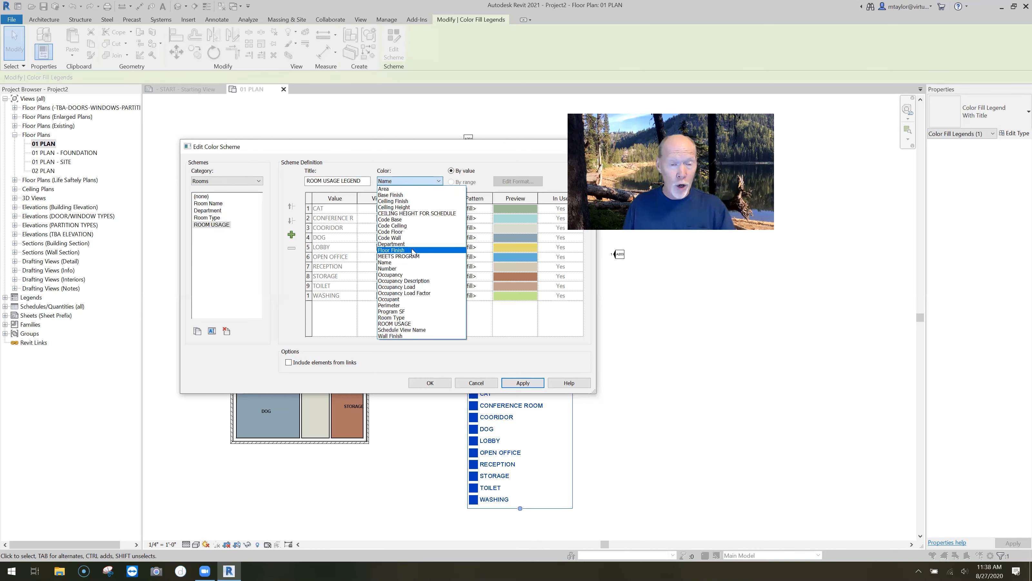
pyautogui.click(417, 324)
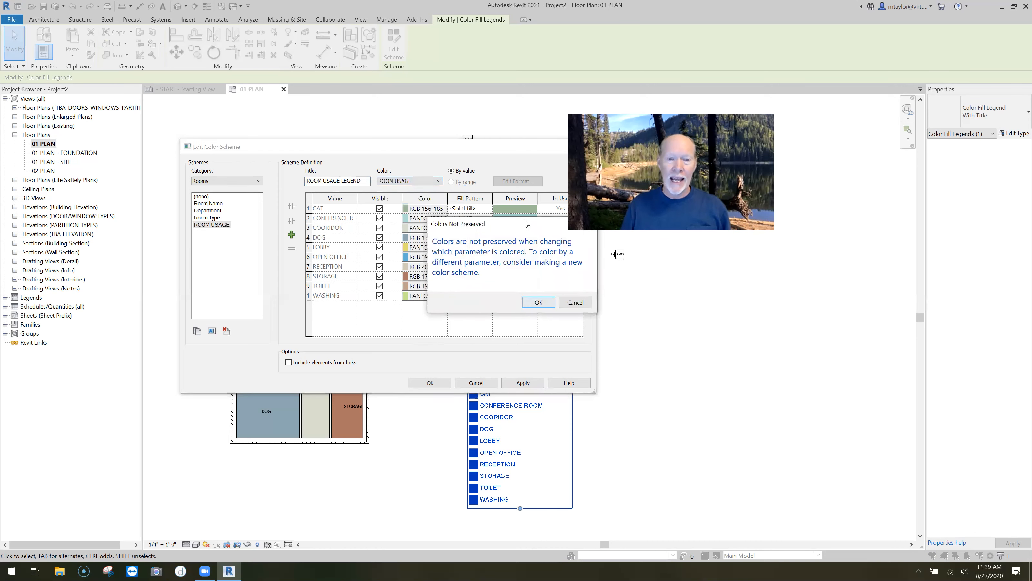
pyautogui.moveTo(524, 226); pyautogui.dragTo(482, 220)
pyautogui.click(497, 296)
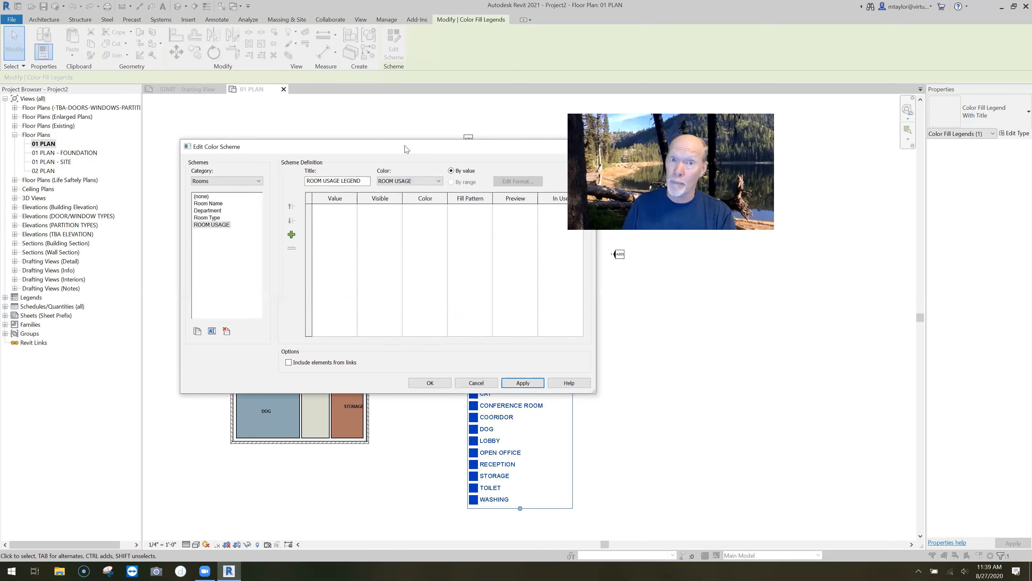
pyautogui.moveTo(406, 149); pyautogui.dragTo(383, 130)
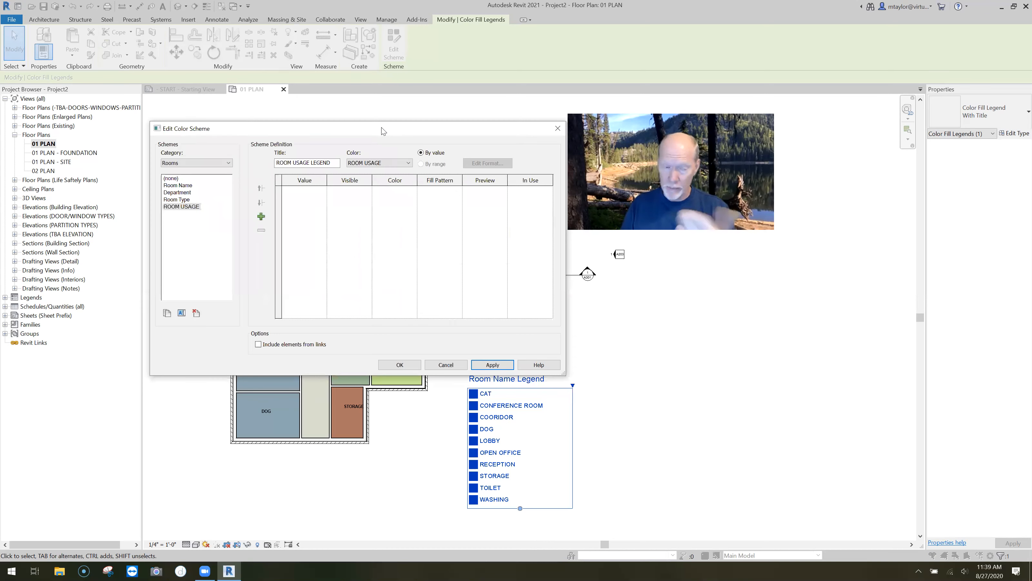
# Step: Add a CIRCULATION entry to the ROOM USAGE color scheme and color it tan, RGB 220-194-116
pyautogui.click(260, 217)
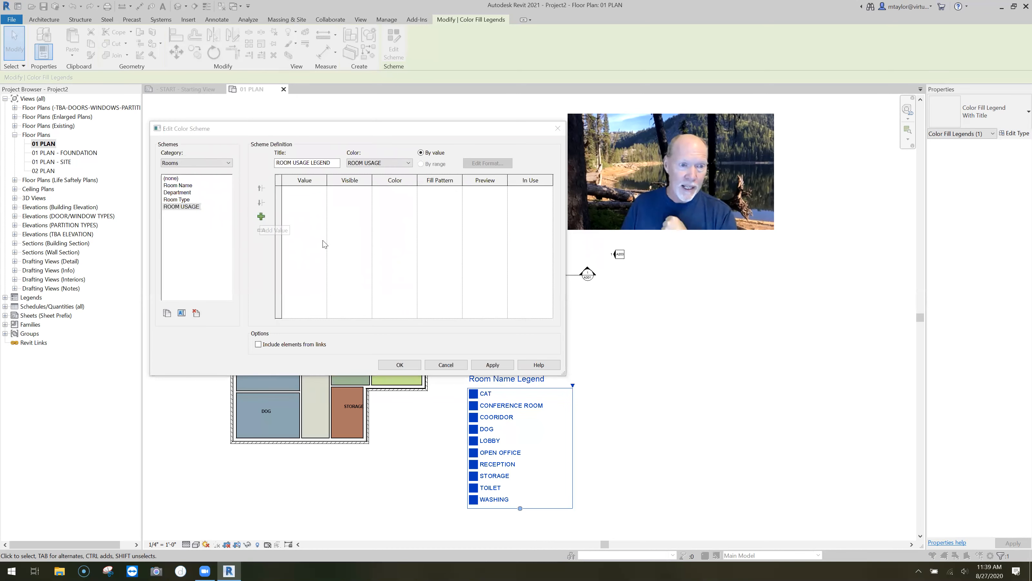
pyautogui.write('C')
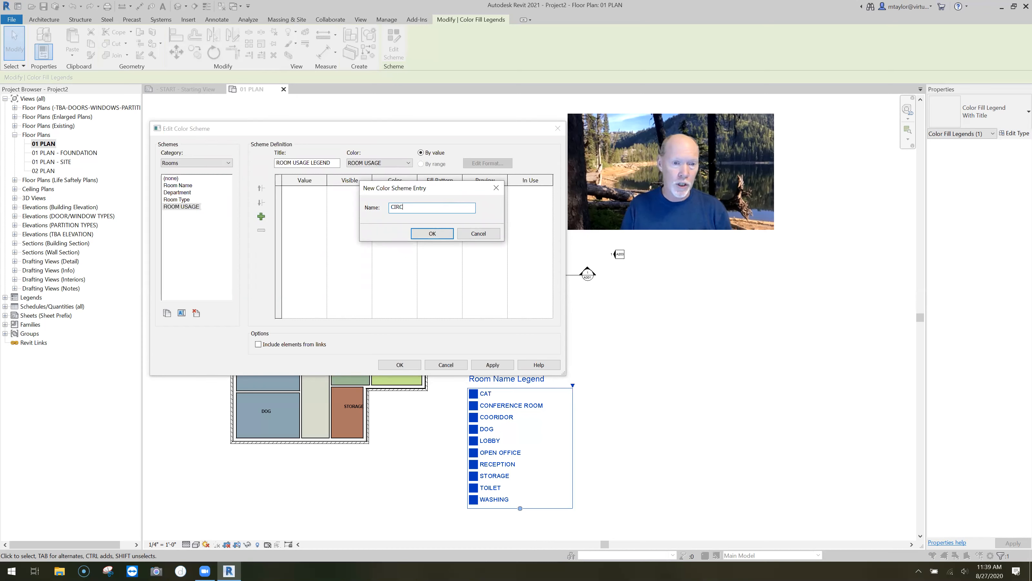
pyautogui.write('URCULATION')
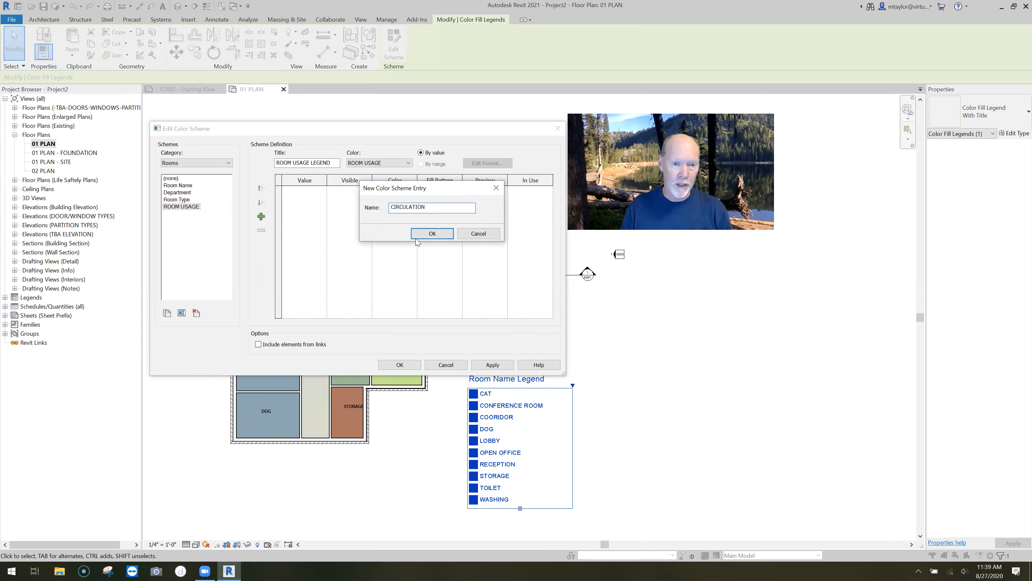
pyautogui.click(418, 235)
pyautogui.click(390, 191)
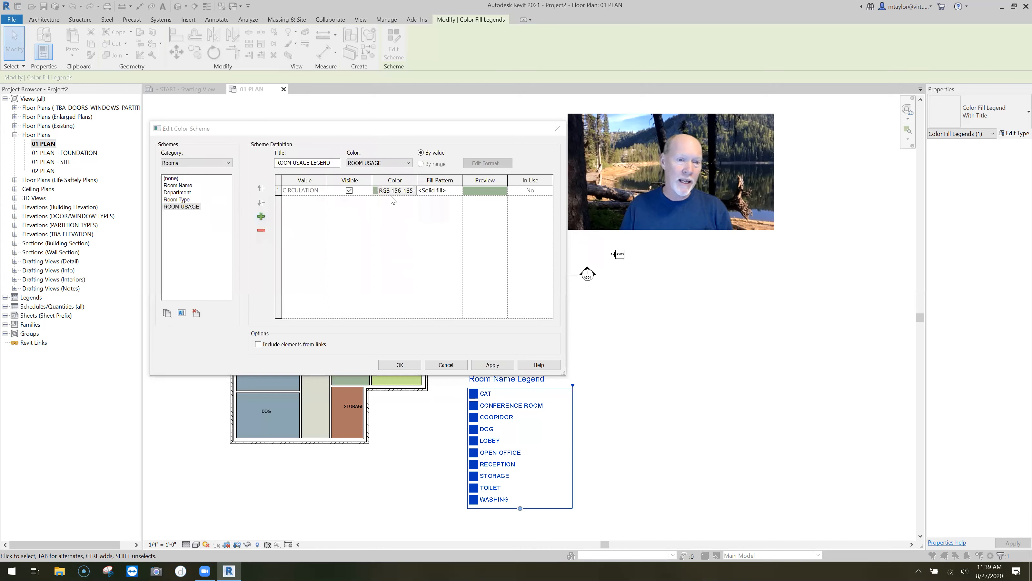
pyautogui.click(382, 216)
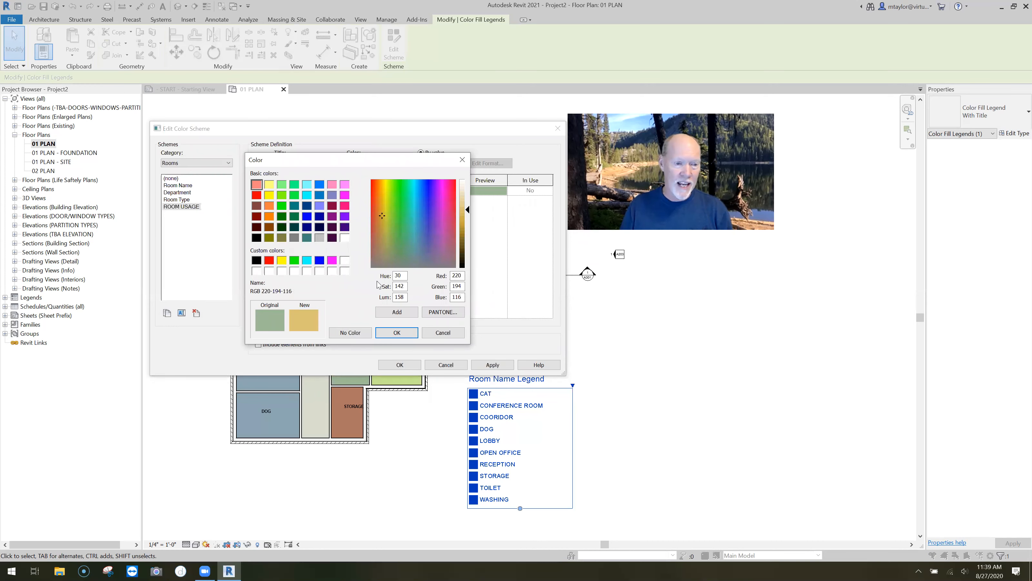
pyautogui.click(397, 332)
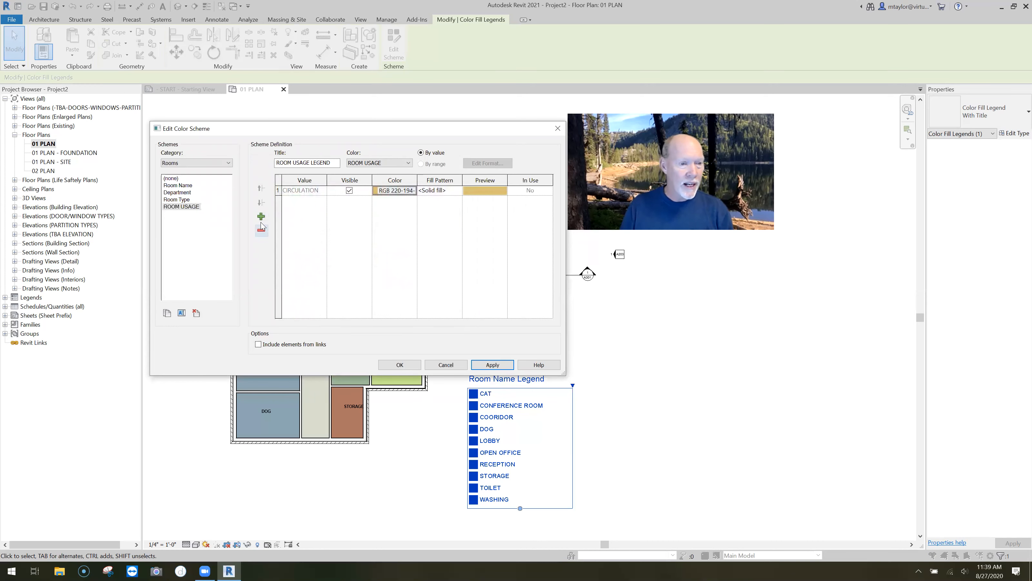
# Step: Add an ANIMAL ROOM entry to the color scheme and give it a light green color
pyautogui.click(261, 216)
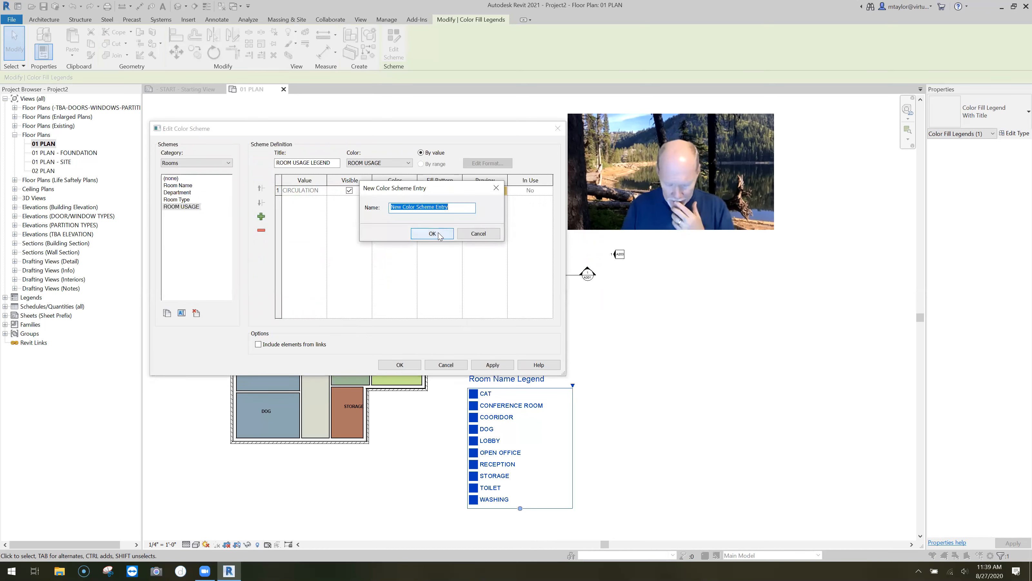
pyautogui.write('AN')
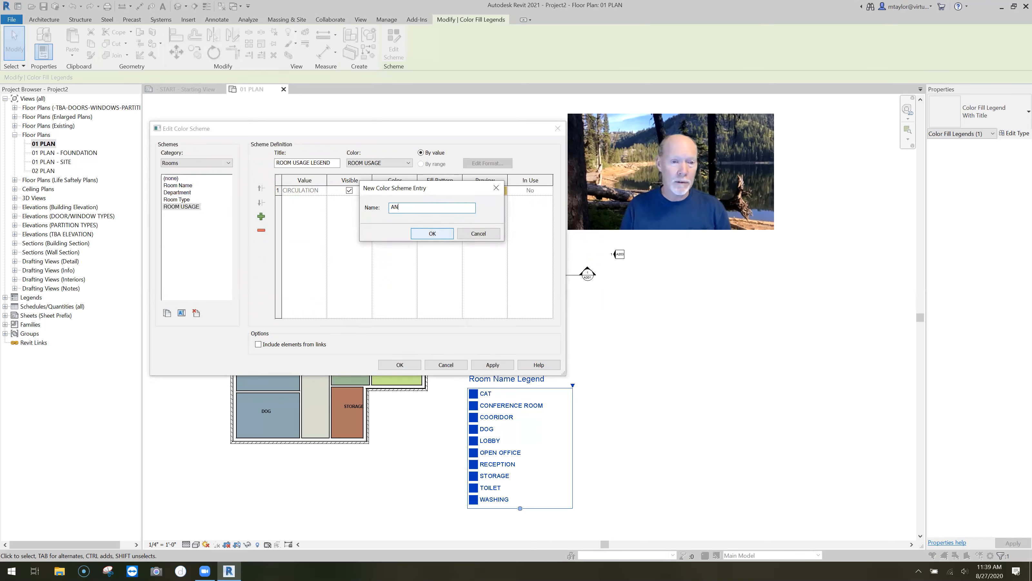
pyautogui.write('IMAL ROOM')
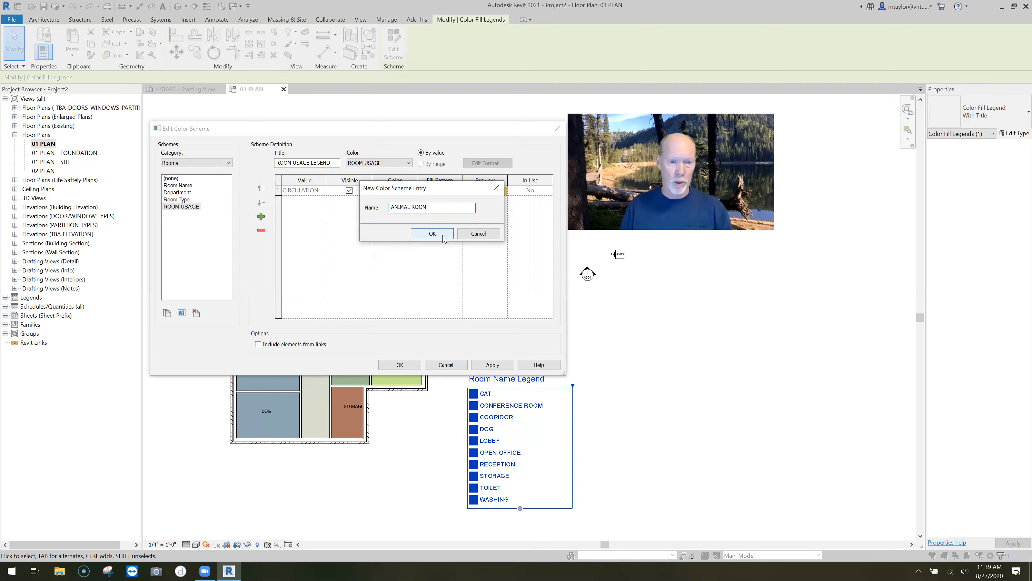
pyautogui.click(432, 234)
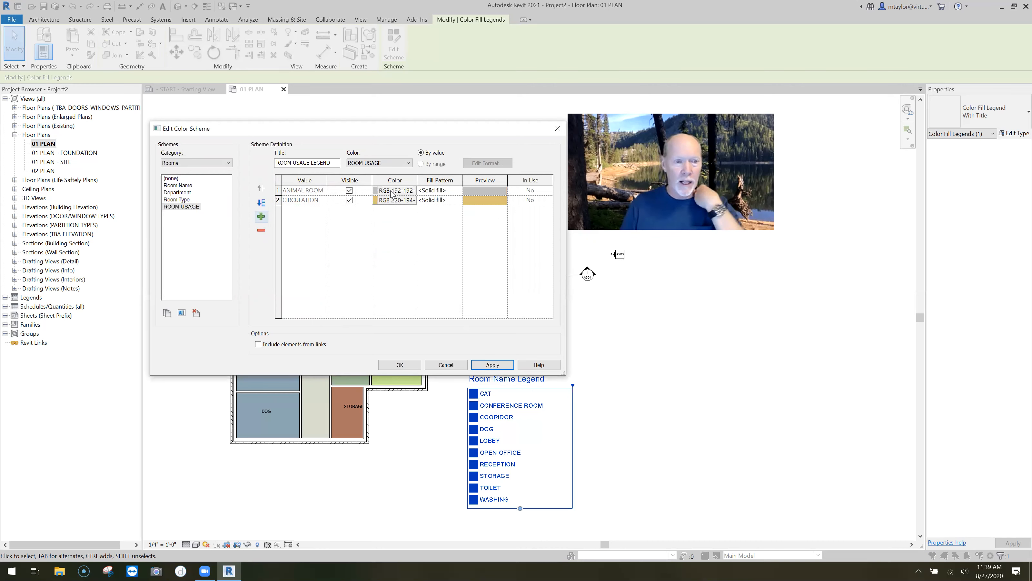
pyautogui.click(392, 190)
pyautogui.click(400, 218)
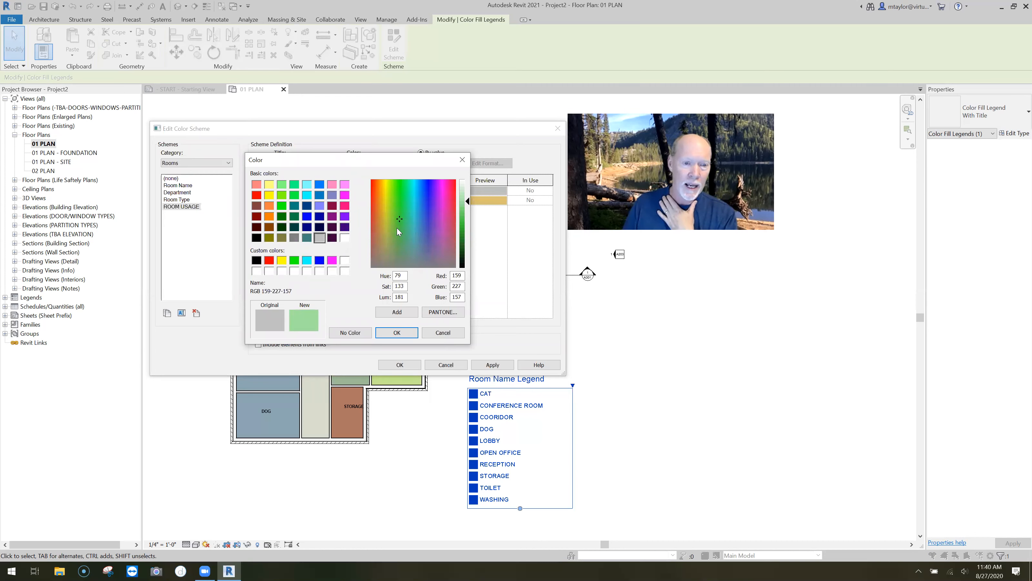
pyautogui.click(396, 332)
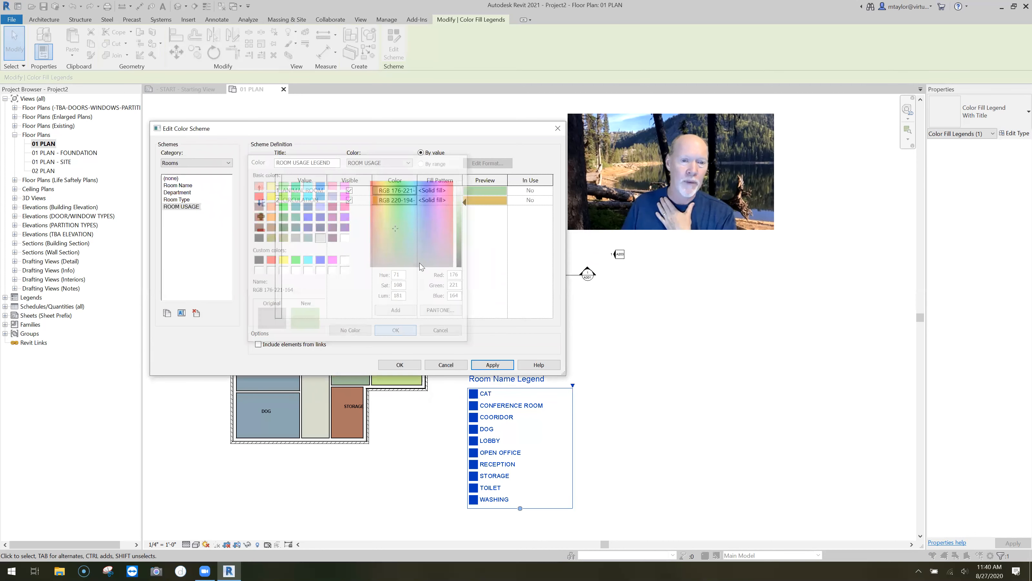
# Step: Add an ADMIN SPACE entry to the color scheme and give it a light salmon color
pyautogui.click(261, 215)
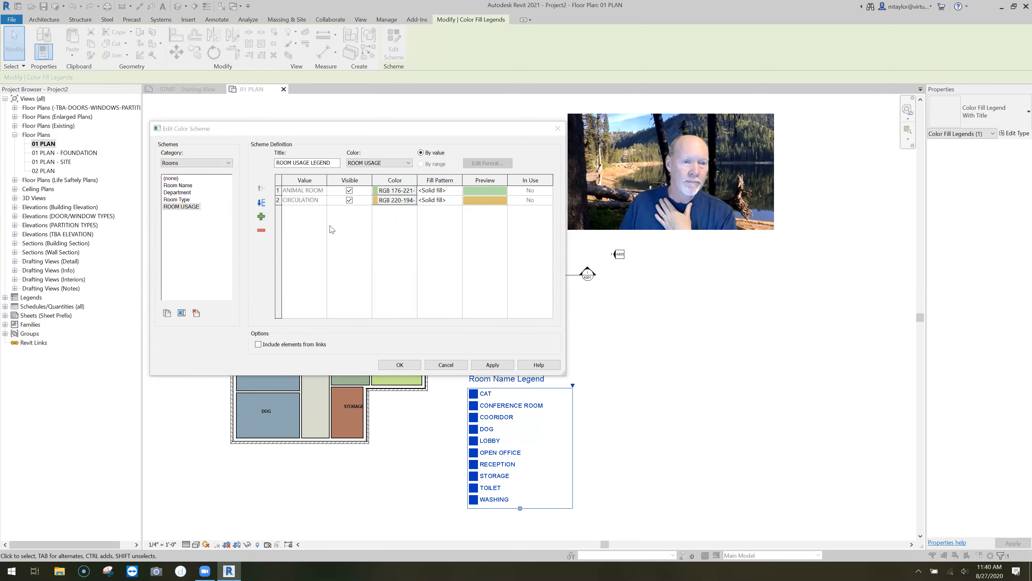
pyautogui.write('AD')
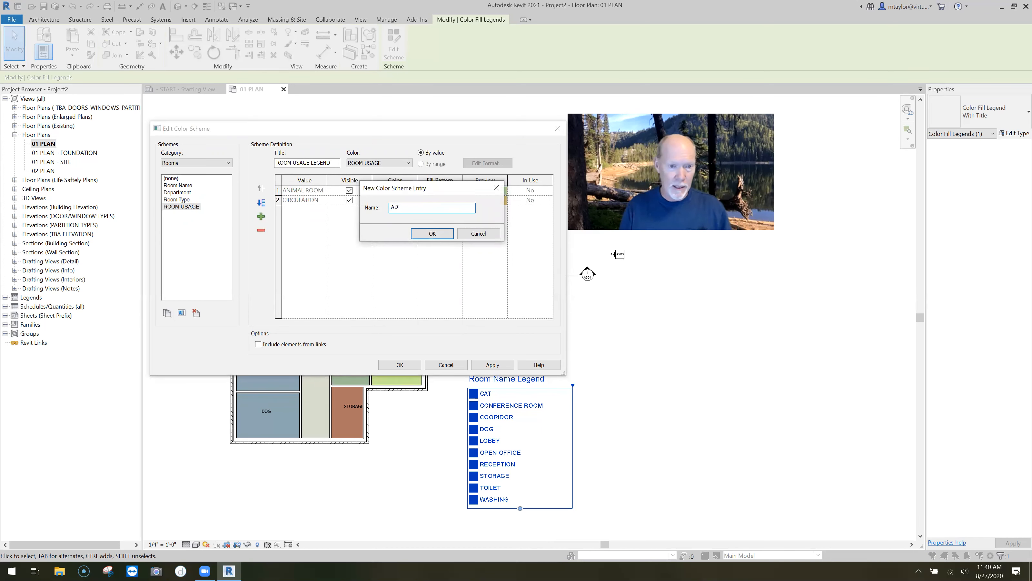
pyautogui.click(432, 235)
pyautogui.click(401, 193)
pyautogui.click(375, 211)
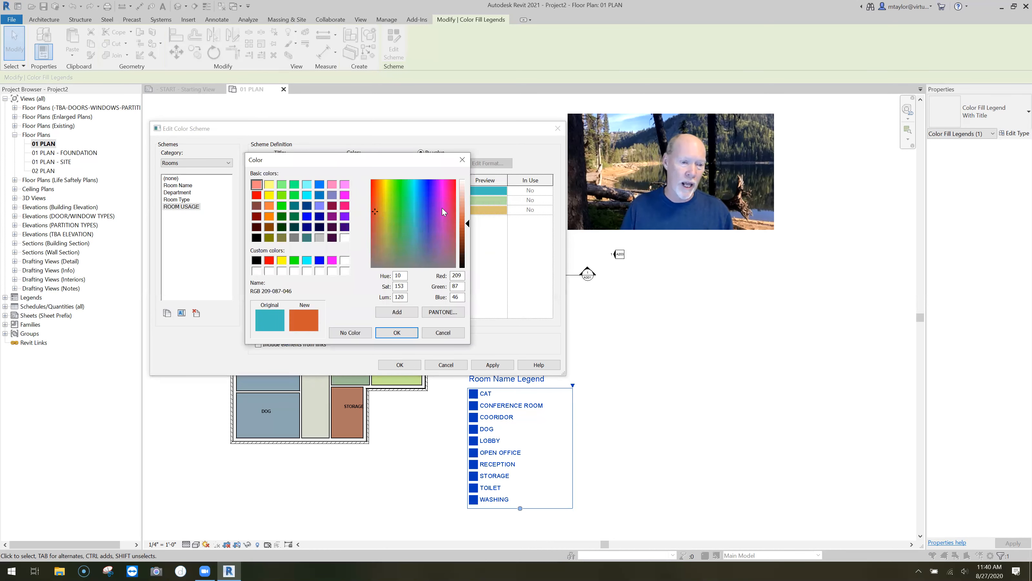
pyautogui.click(465, 202)
pyautogui.click(396, 333)
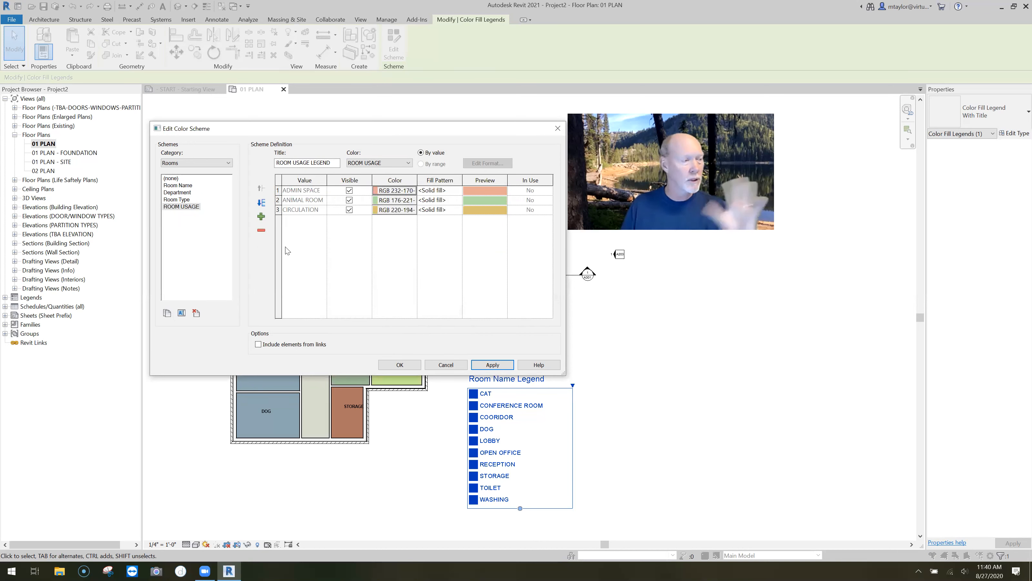
# Step: Add a SUPPORT SPACE entry colored grayish blue, RGB 164-172-193, and accept the scheme for the plan and legend
pyautogui.click(261, 215)
pyautogui.write('SUPPORT SPACE')
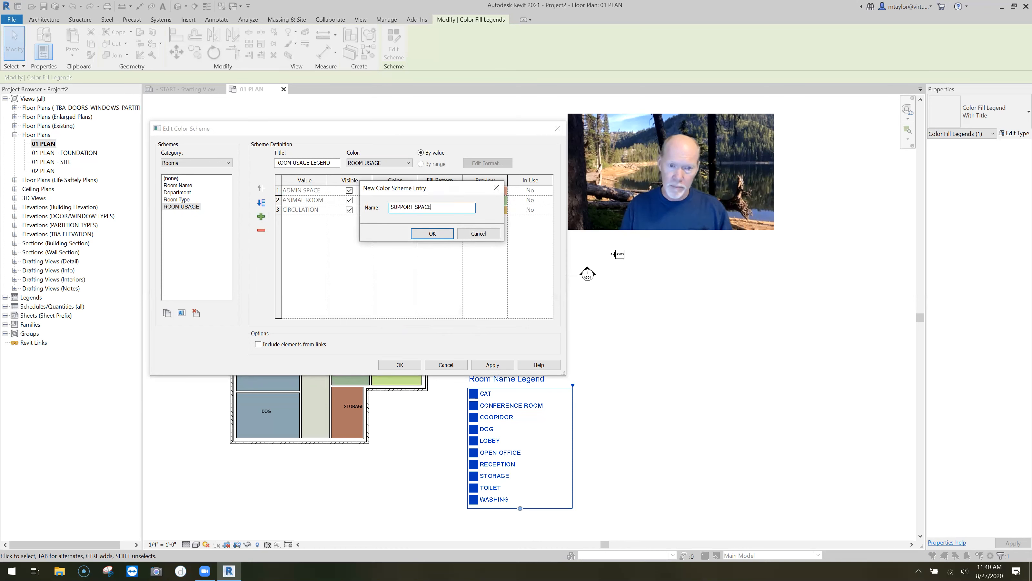
pyautogui.click(432, 235)
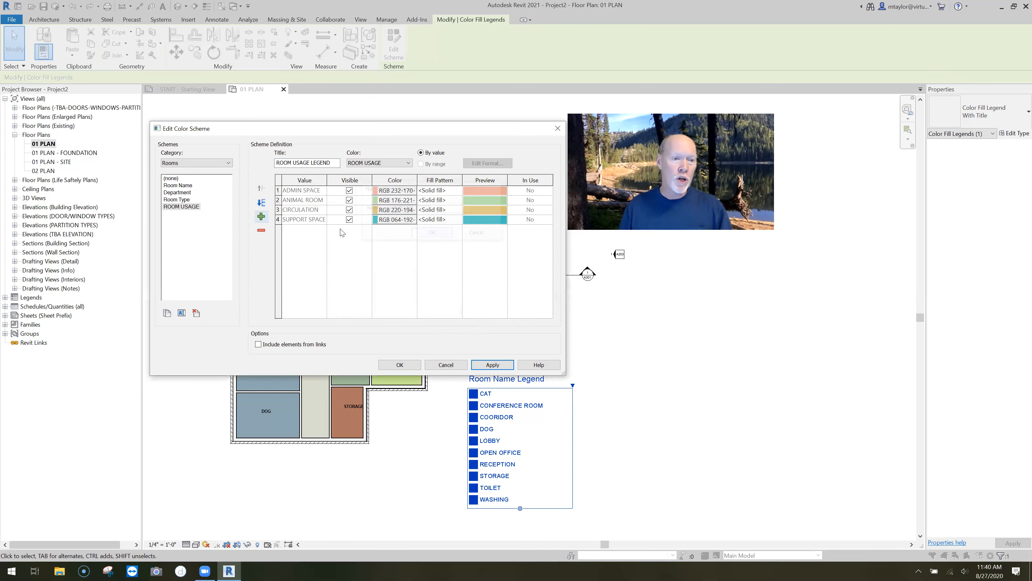
pyautogui.click(397, 221)
pyautogui.click(393, 246)
pyautogui.click(463, 206)
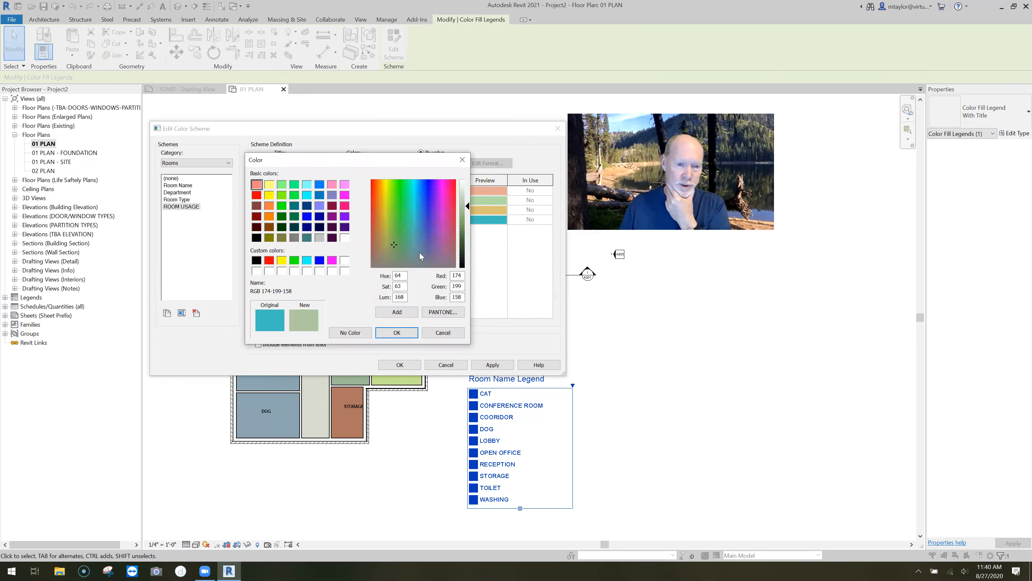
pyautogui.click(422, 250)
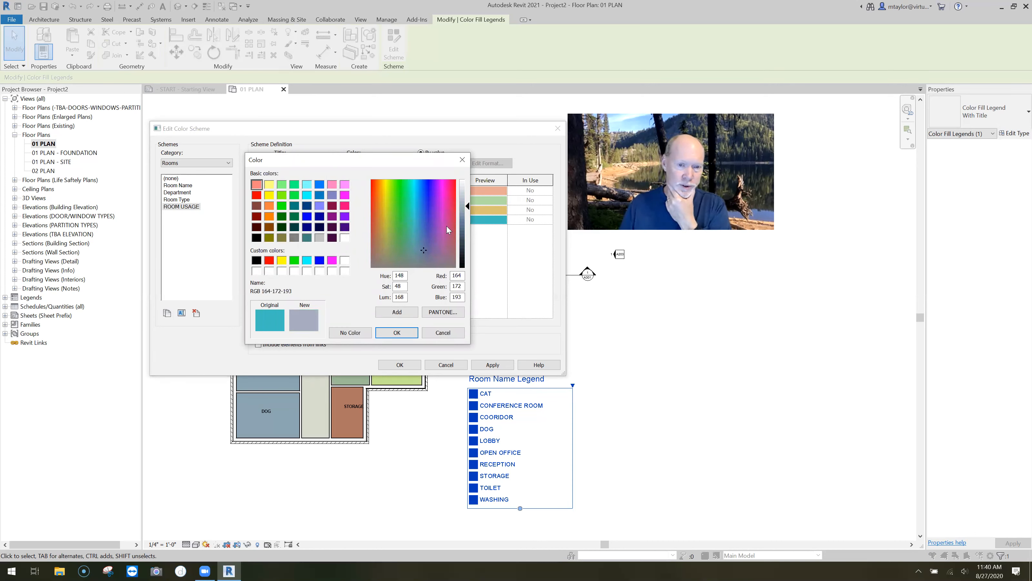
pyautogui.click(409, 332)
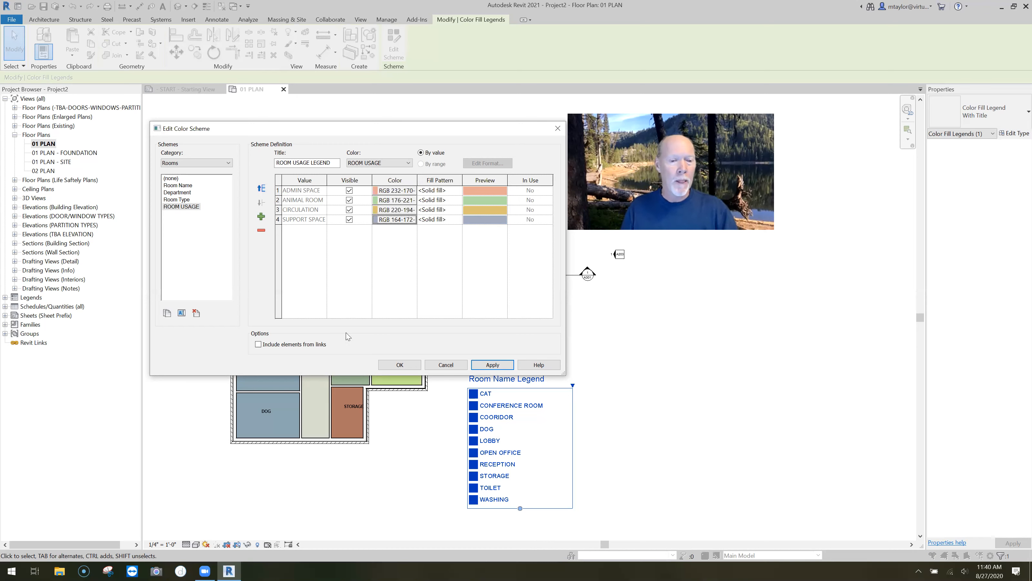
pyautogui.click(403, 366)
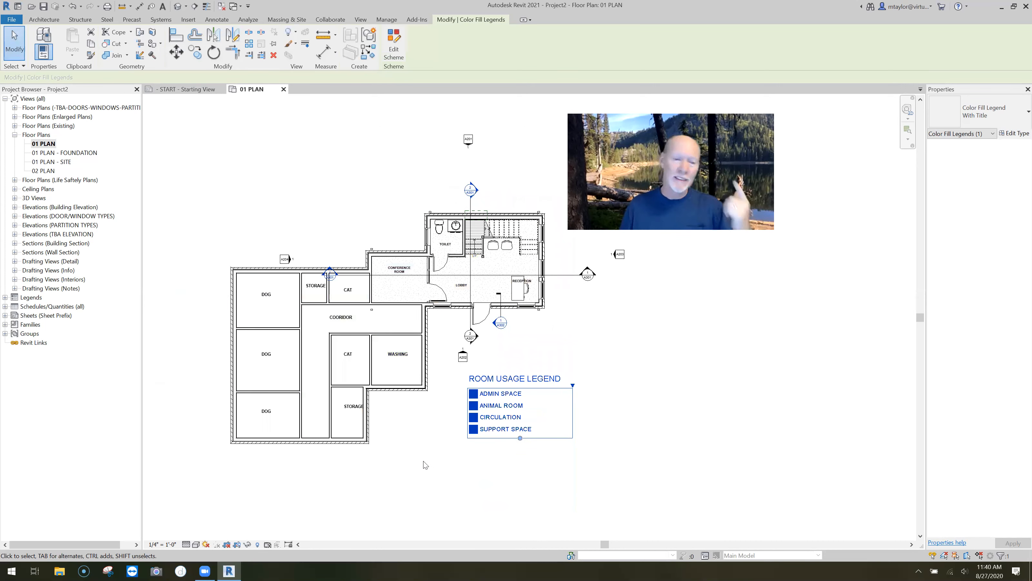
pyautogui.click(524, 464)
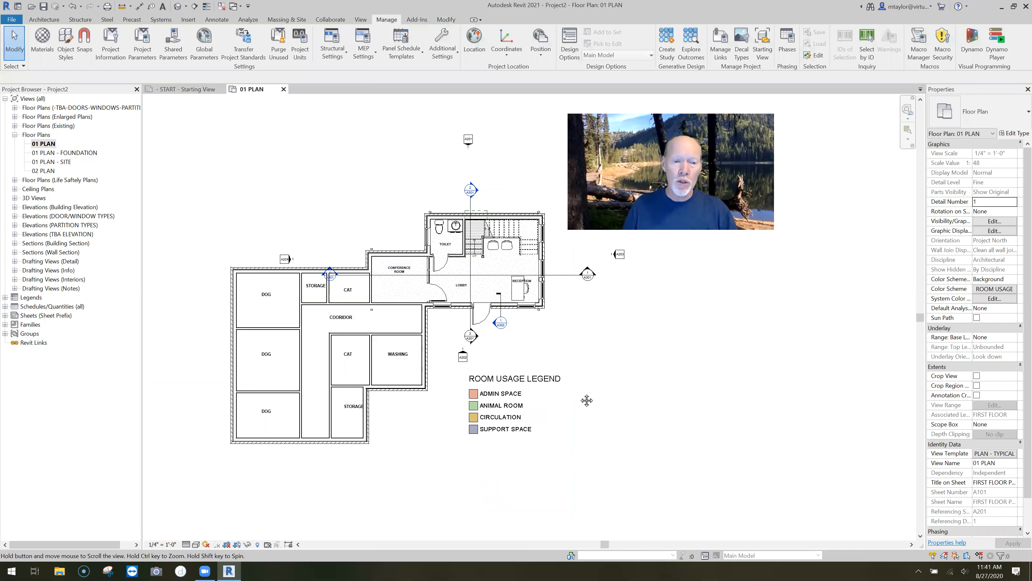
# Step: Set the LOBBY room's ROOM USAGE parameter to CIRCULATION
pyautogui.moveTo(579, 393); pyautogui.dragTo(540, 363, button='middle')
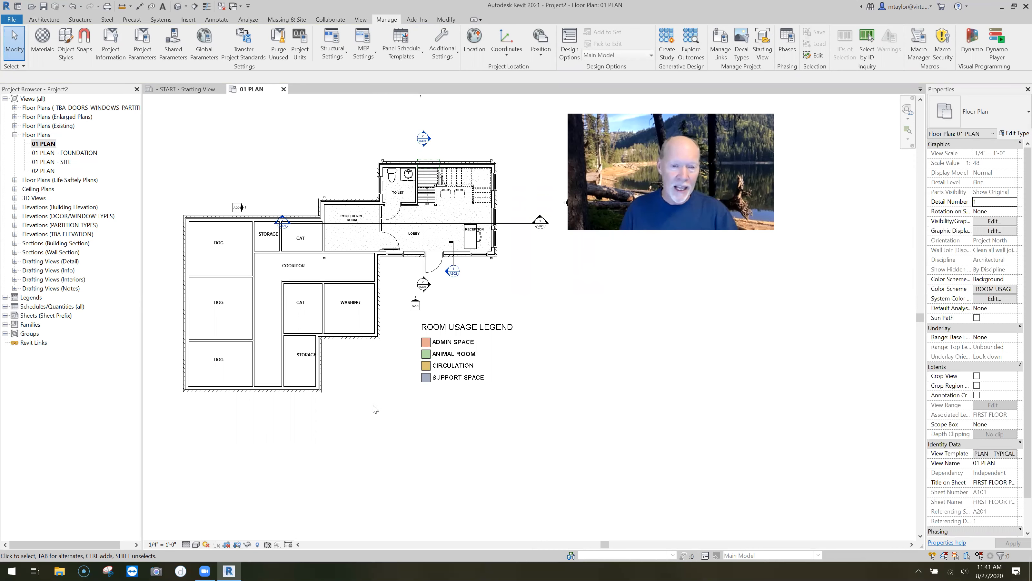
pyautogui.scroll(1, 389, 368)
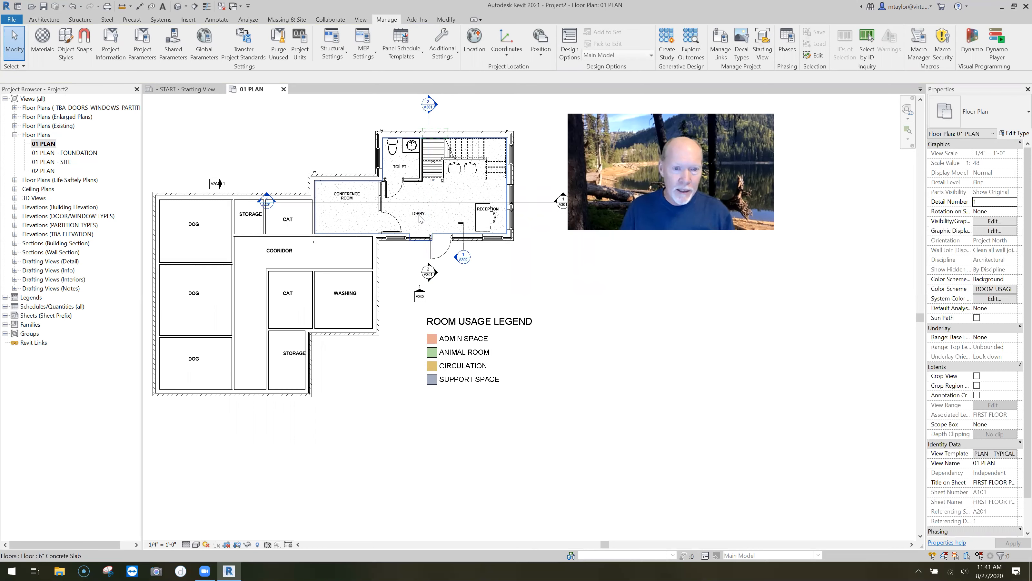
pyautogui.click(446, 240)
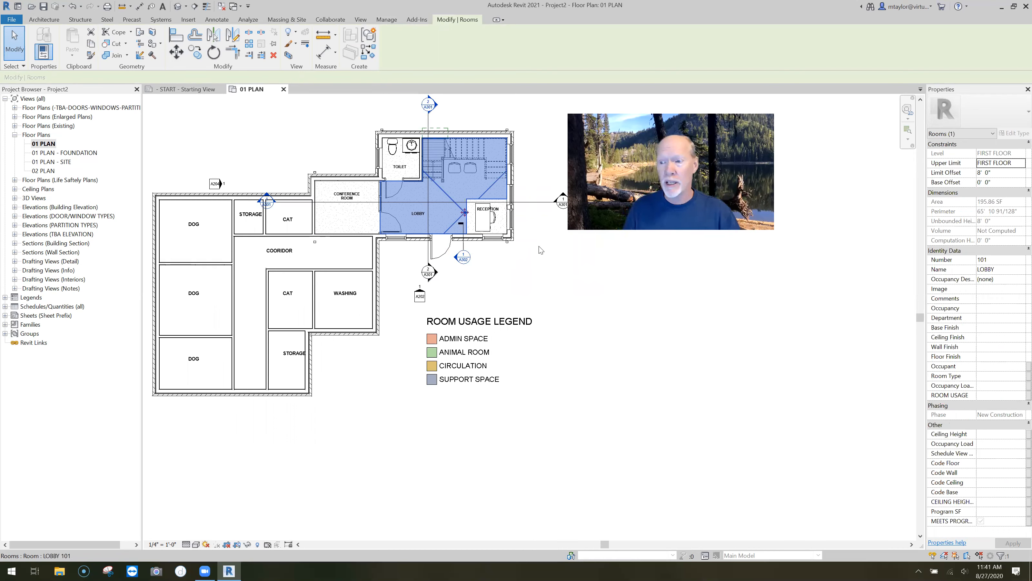
pyautogui.click(994, 395)
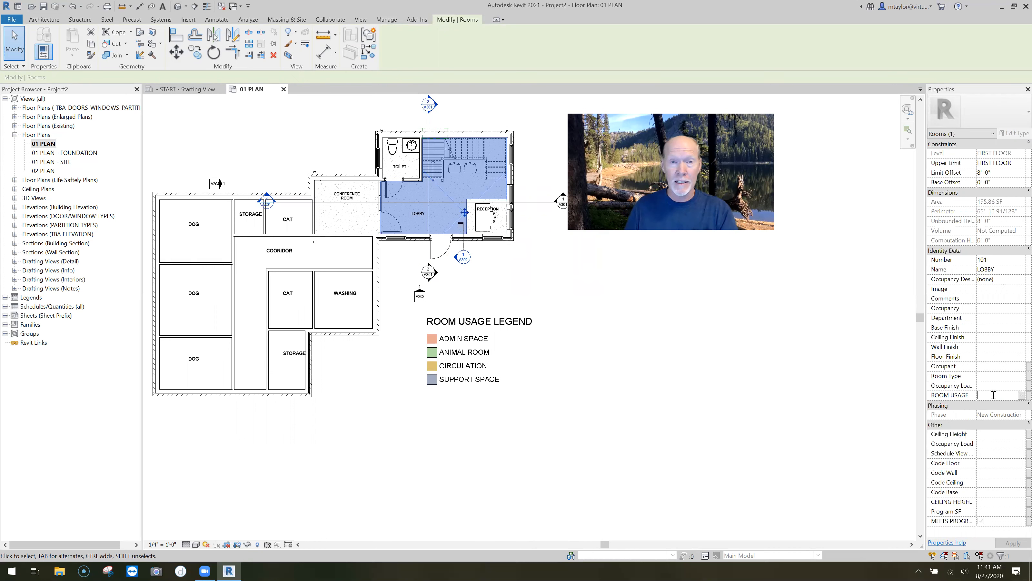
pyautogui.click(1020, 395)
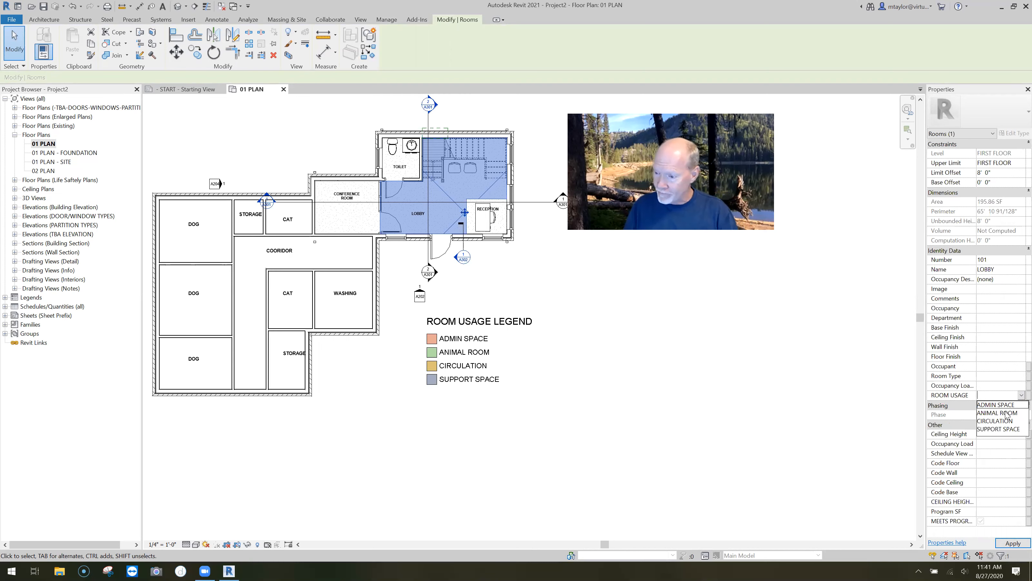
pyautogui.click(996, 421)
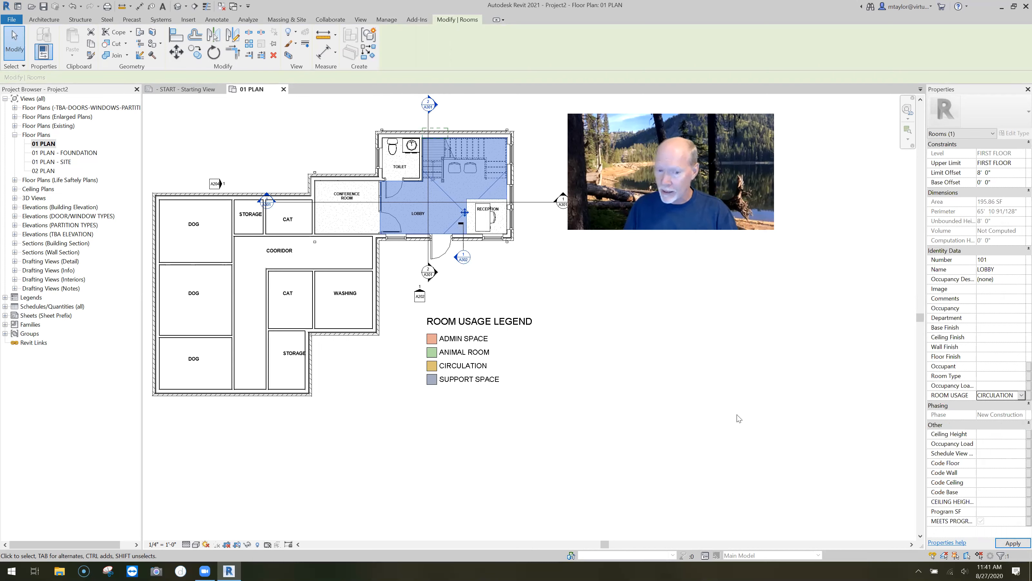
pyautogui.click(384, 419)
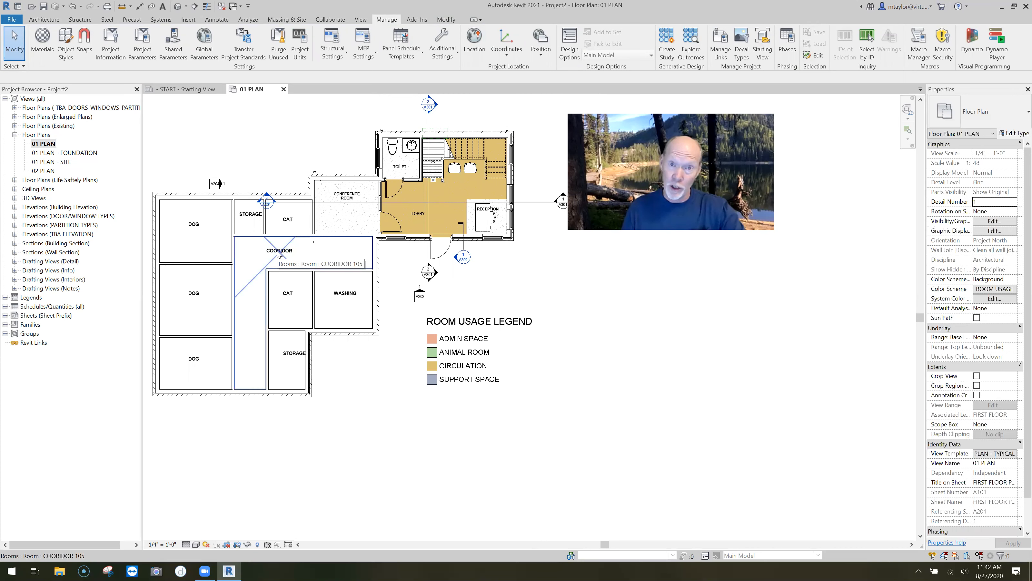
# Step: Assign the CIRCULATION room usage to the COORIDOR room
pyautogui.click(279, 253)
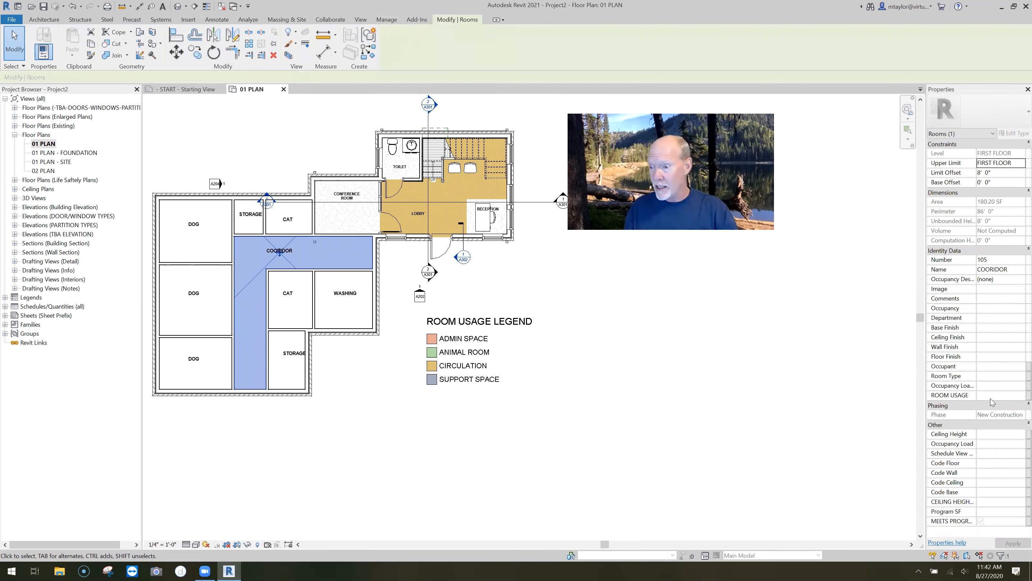
pyautogui.click(1021, 395)
pyautogui.click(992, 421)
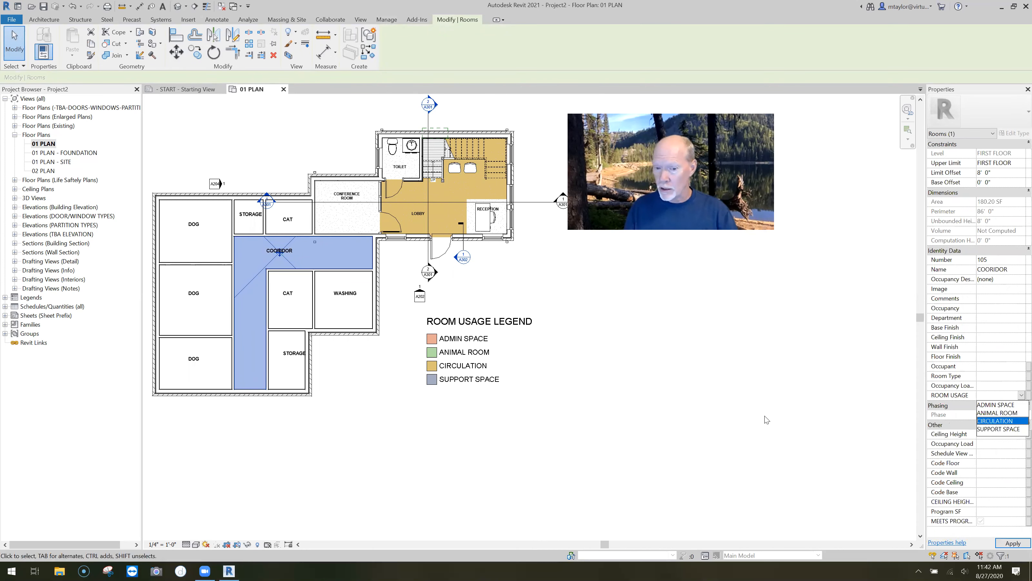
pyautogui.click(429, 412)
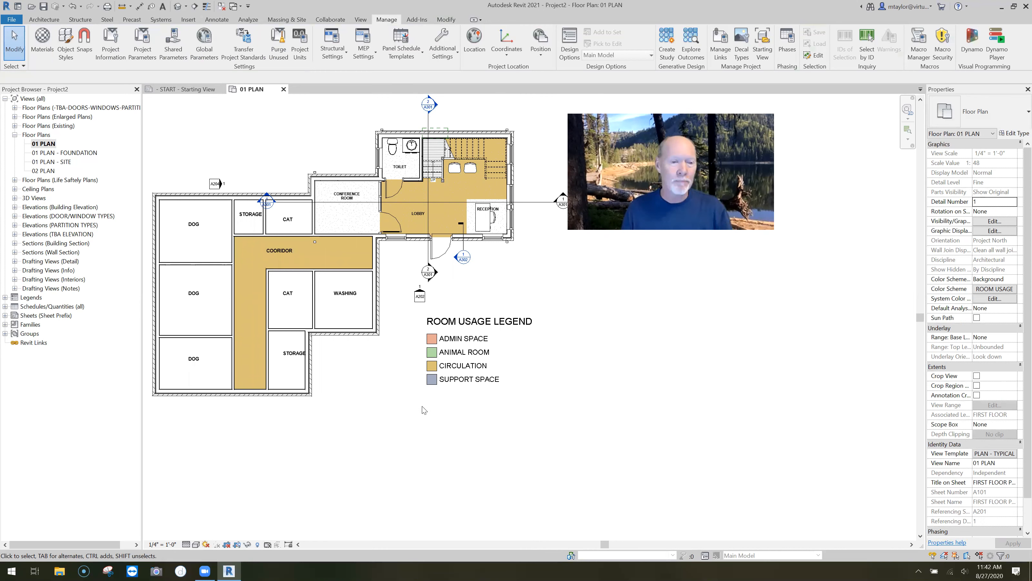
# Step: Set the WASHING room's ROOM USAGE parameter to SUPPORT SPACE
pyautogui.click(353, 309)
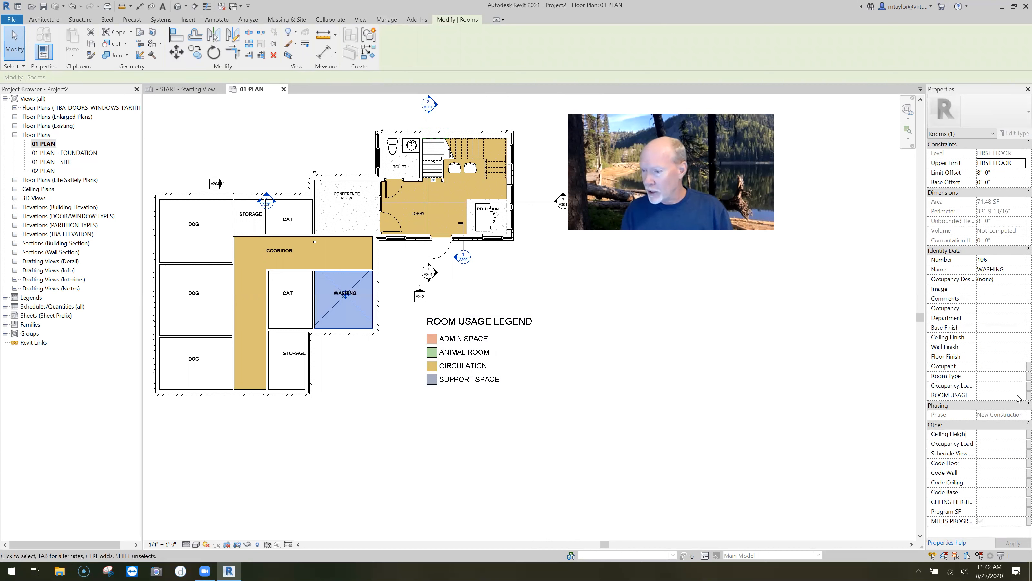
pyautogui.click(1000, 395)
pyautogui.click(417, 449)
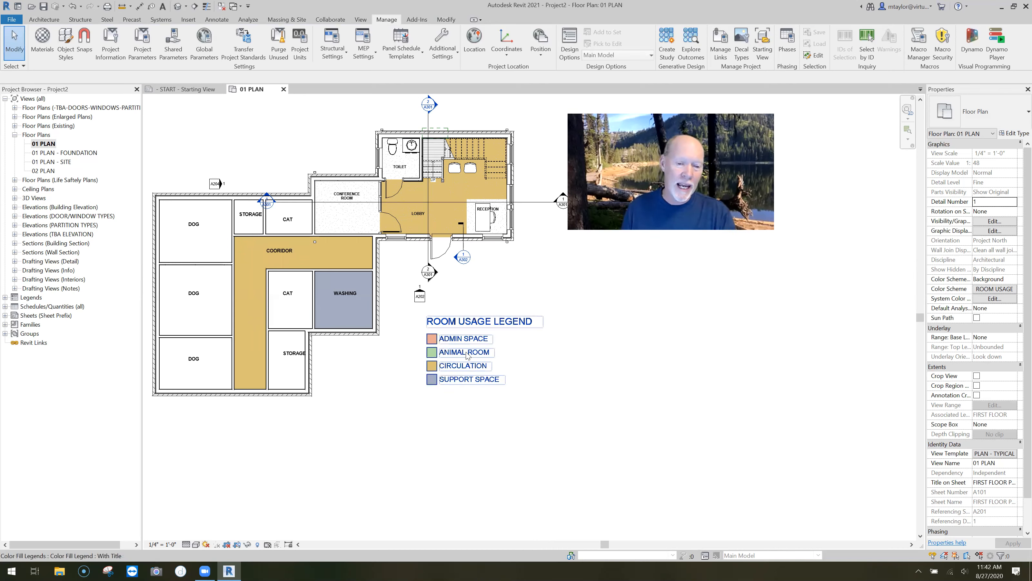
# Step: Set the ROOM USAGE parameter of the uppermost DOG room to ANIMAL ROOM
pyautogui.click(205, 239)
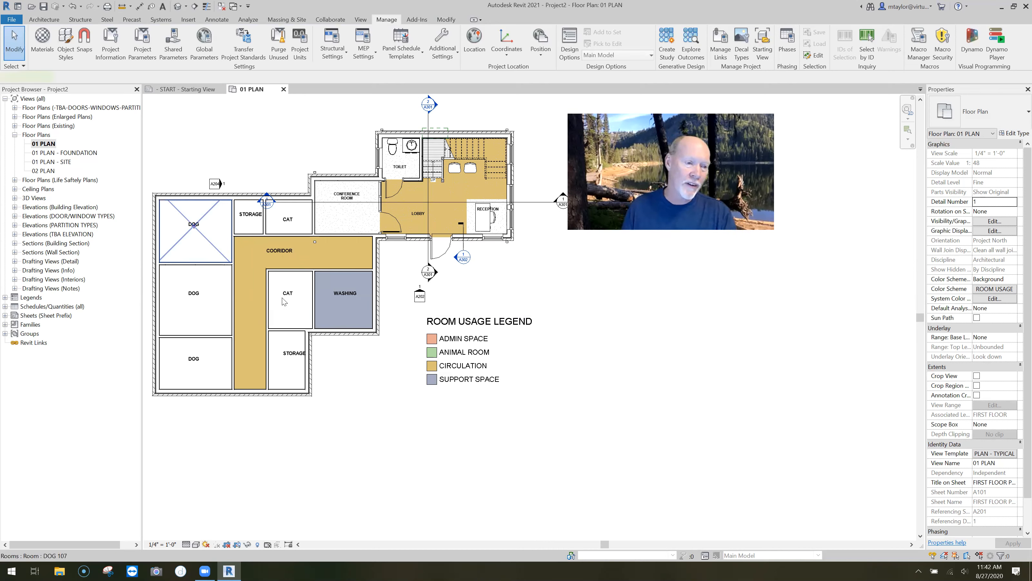
pyautogui.click(1018, 394)
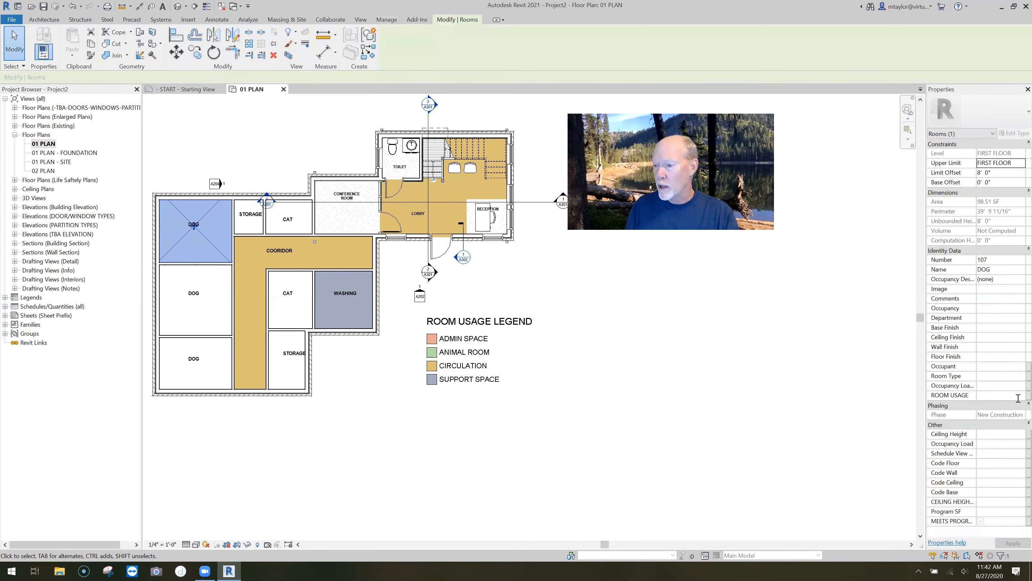
pyautogui.click(992, 413)
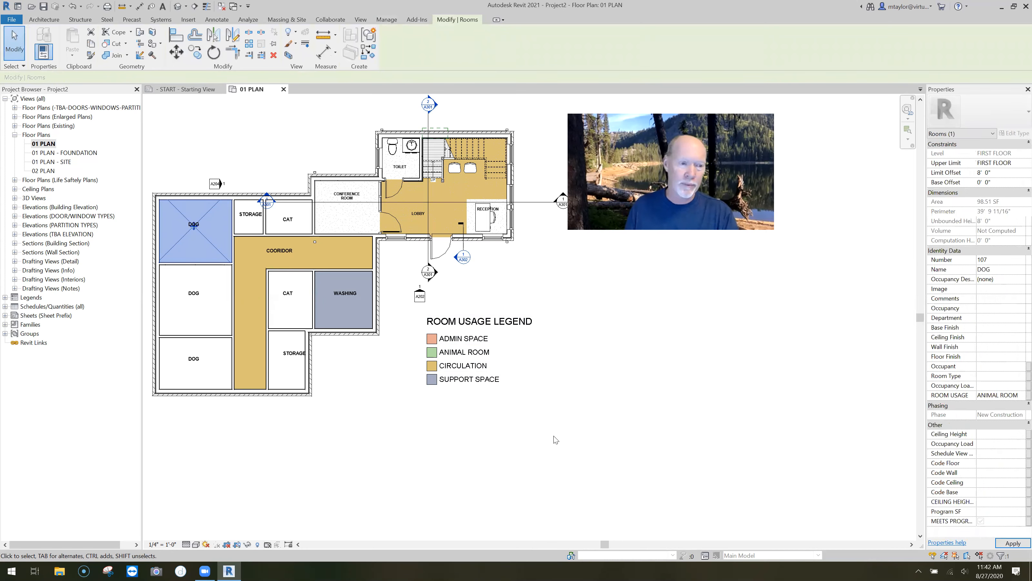
pyautogui.click(399, 450)
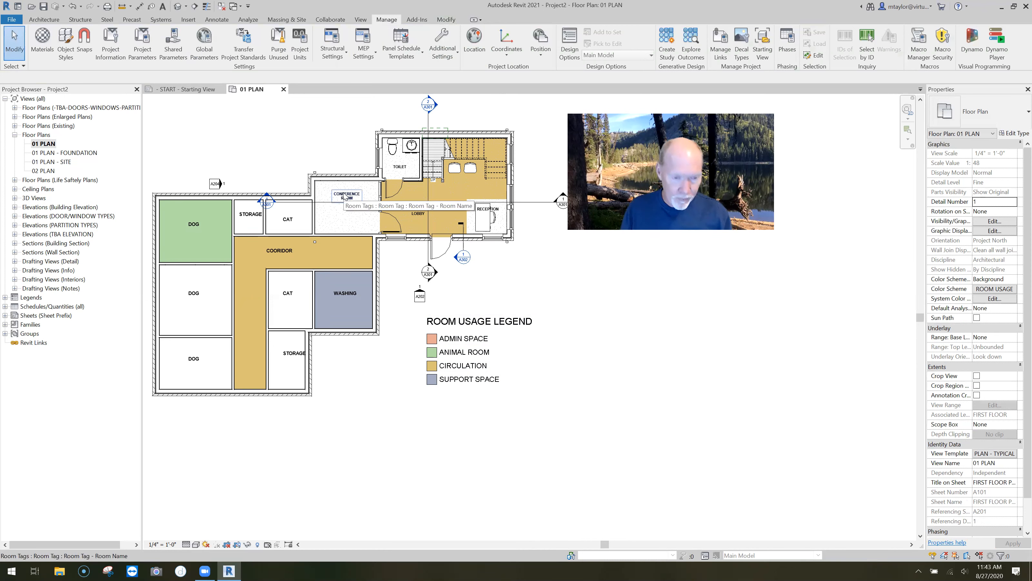
# Step: Give the CONFERENCE ROOM a new ROOM USAGE value, PRIVATE SPACE
pyautogui.click(352, 205)
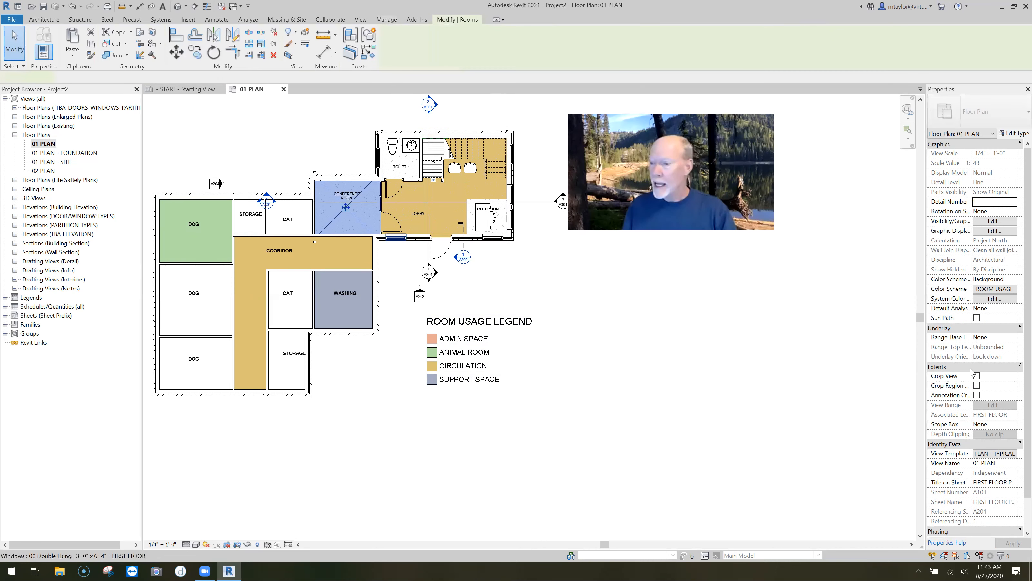
pyautogui.click(1020, 395)
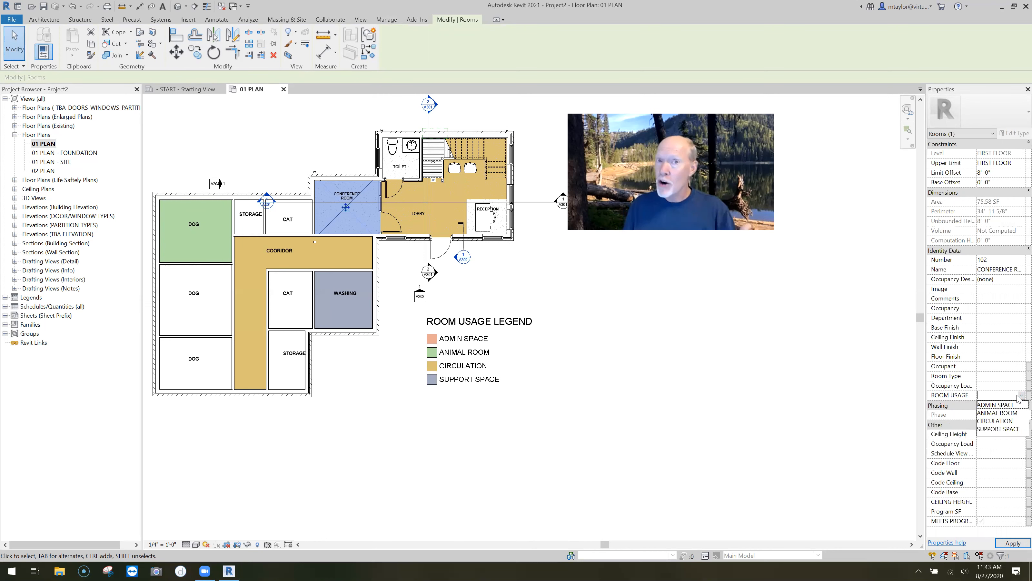
pyautogui.click(983, 394)
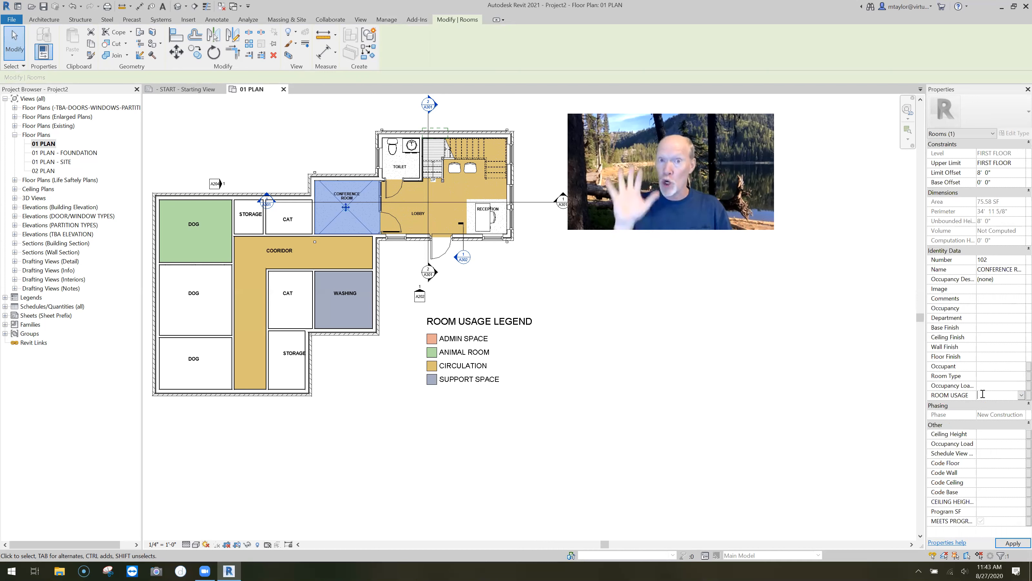
pyautogui.write('PRIVATE SPACE')
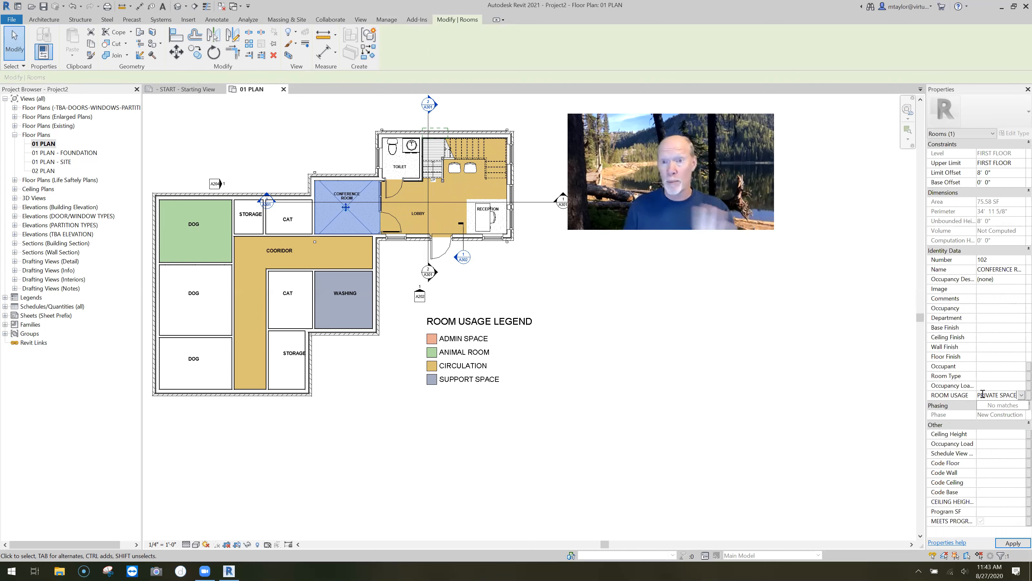
pyautogui.press('Return')
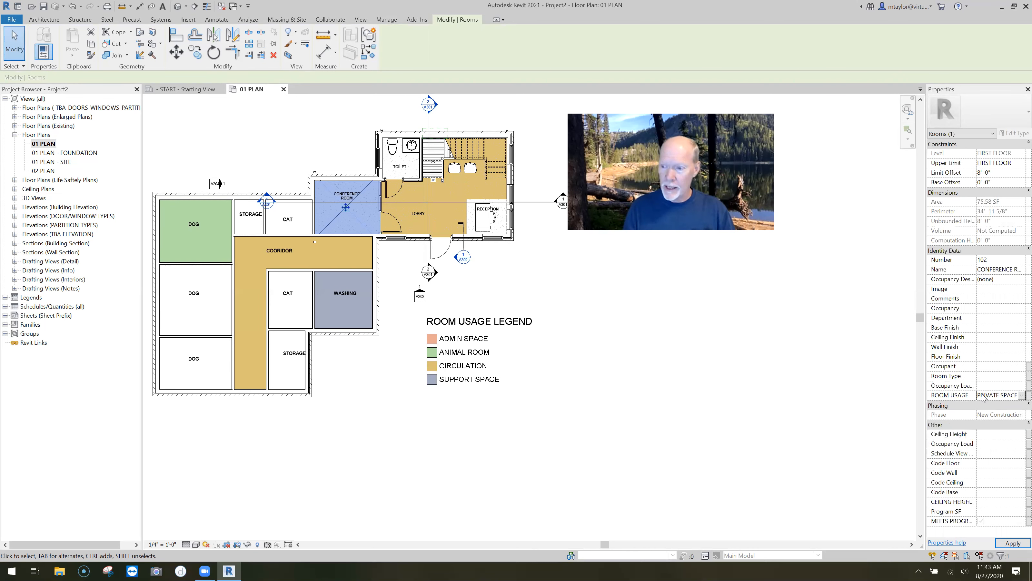
pyautogui.click(707, 415)
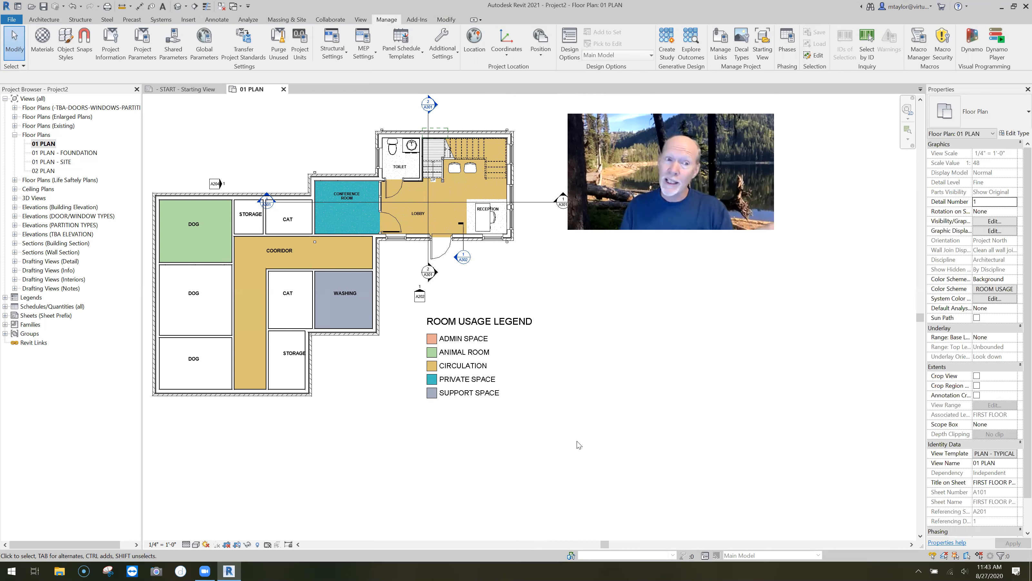
# Step: Edit the legend's color scheme to change the PRIVATE SPACE color to light blue
pyautogui.click(459, 360)
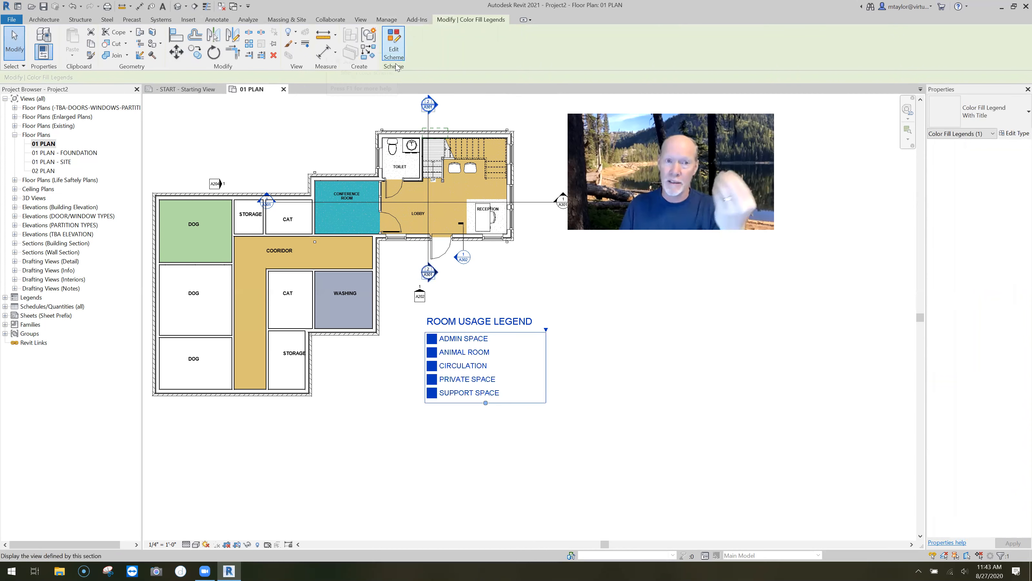
pyautogui.click(393, 45)
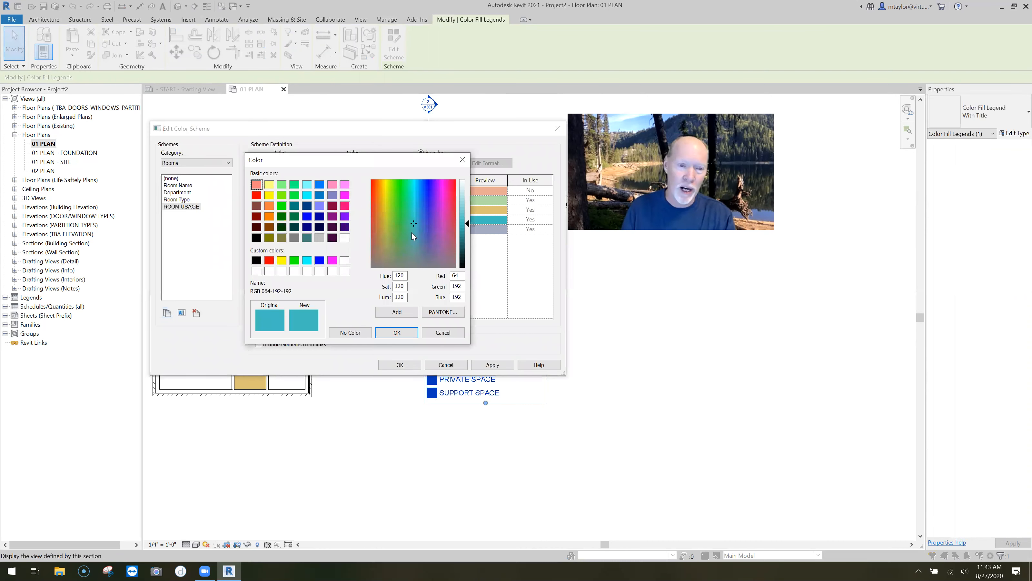
pyautogui.click(421, 202)
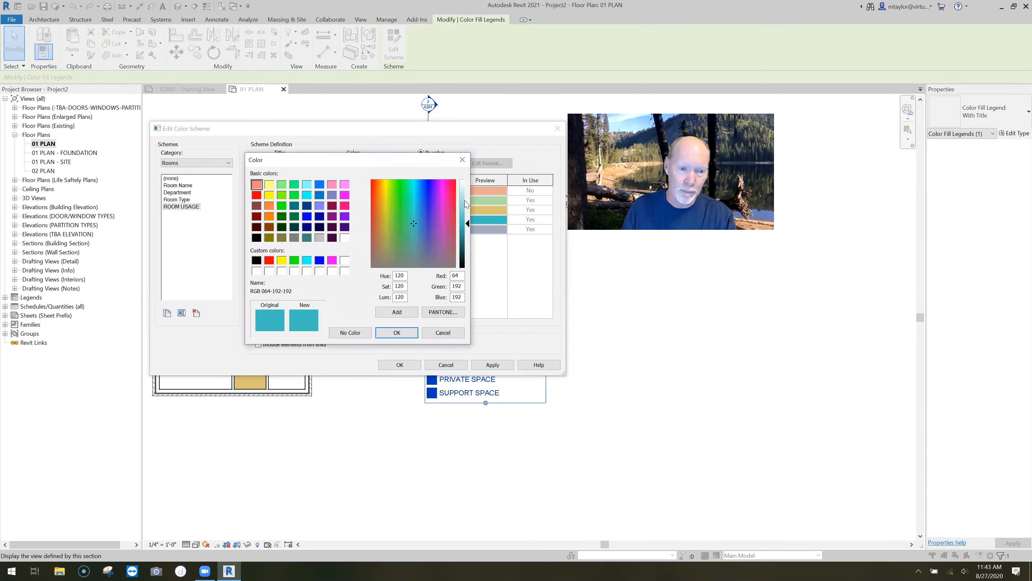
pyautogui.click(462, 201)
pyautogui.click(393, 333)
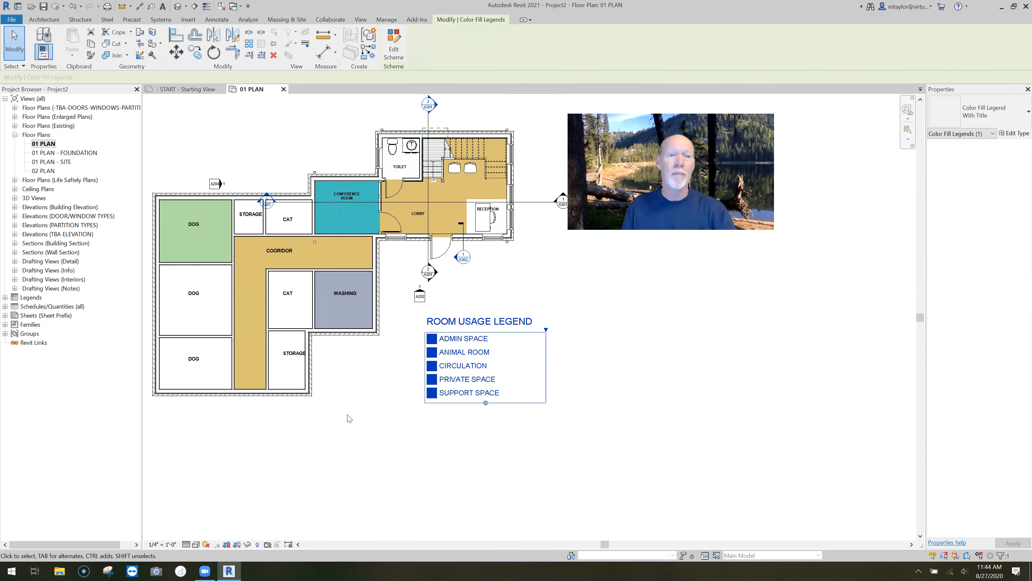
pyautogui.click(362, 435)
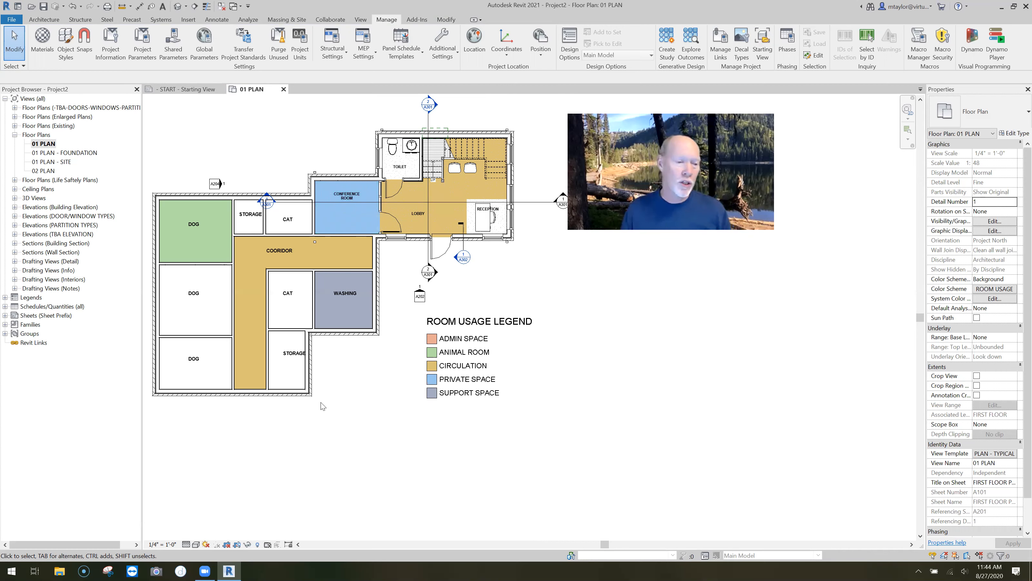
# Step: Assign the ANIMAL ROOM room usage to the two remaining DOG rooms and both CAT rooms together
pyautogui.click(206, 308)
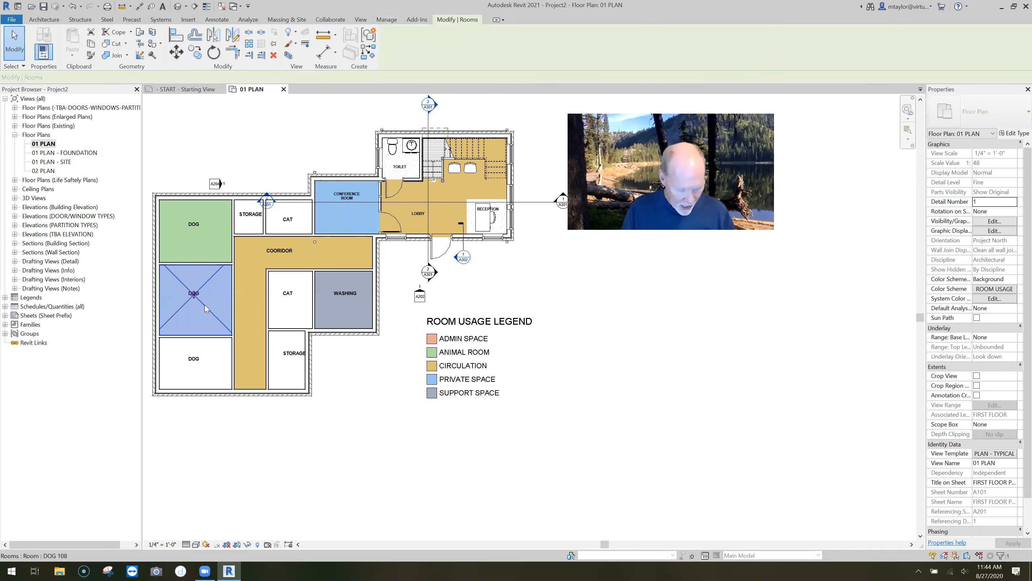
pyautogui.keyDown('ctrl'); pyautogui.click(204, 371); pyautogui.keyUp('ctrl')
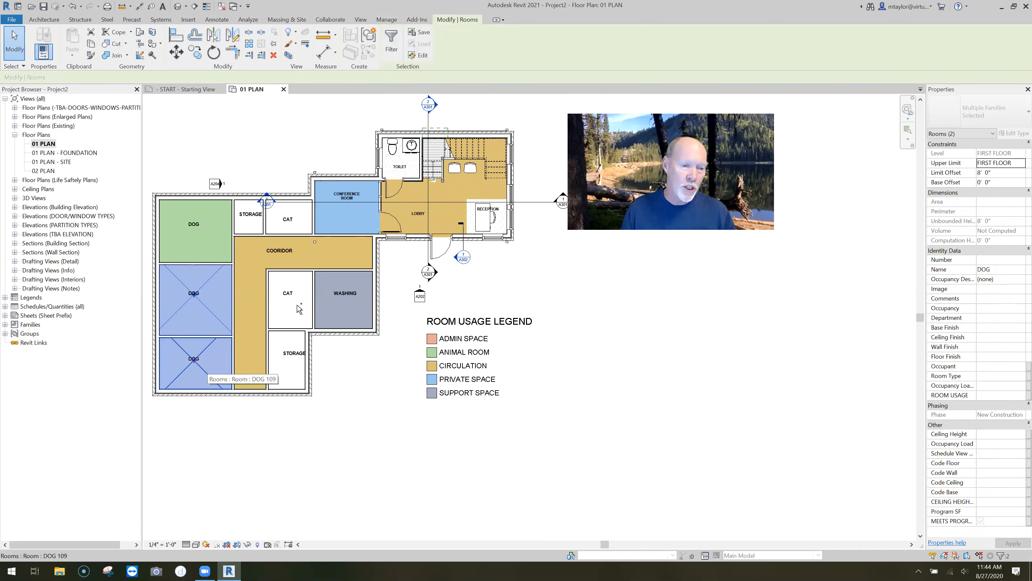
pyautogui.keyDown('ctrl'); pyautogui.click(299, 309); pyautogui.keyUp('ctrl')
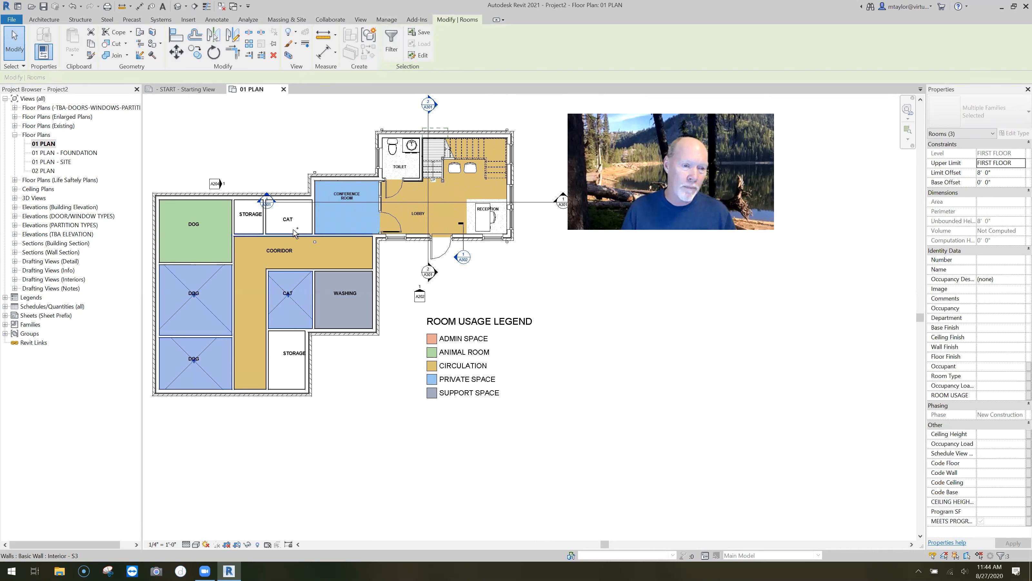
pyautogui.keyDown('ctrl'); pyautogui.click(299, 214); pyautogui.keyUp('ctrl')
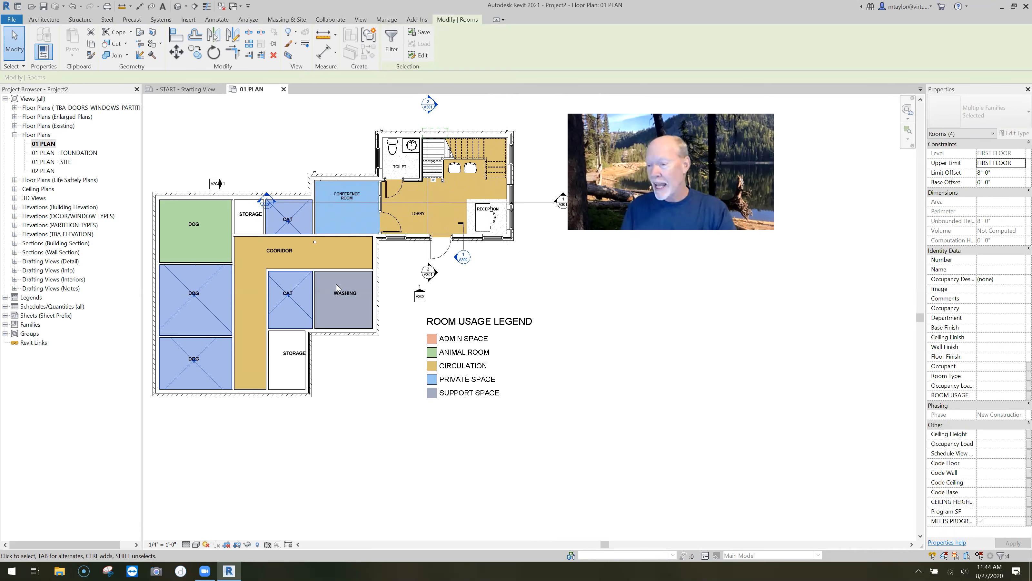
pyautogui.click(1015, 399)
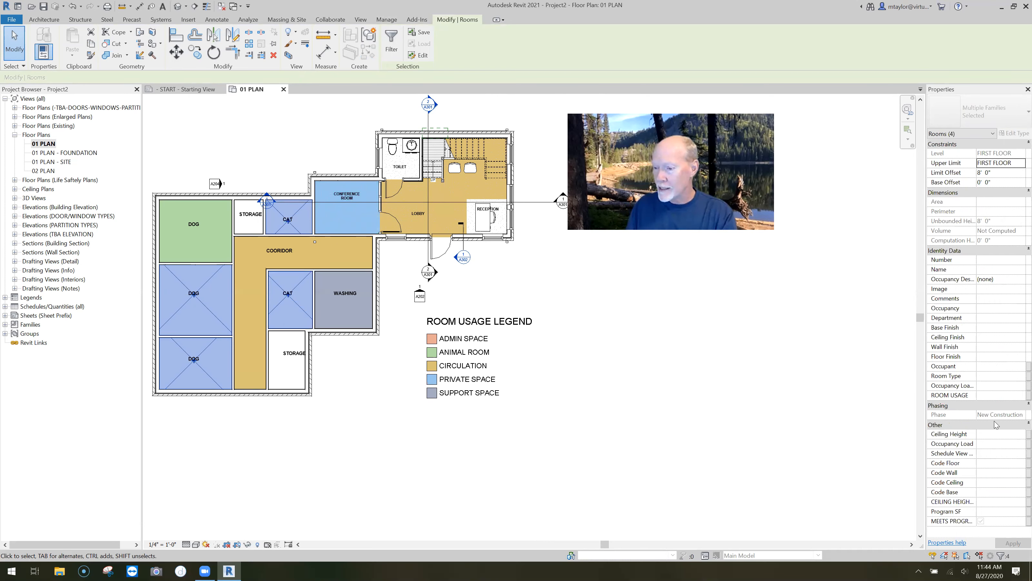
pyautogui.click(589, 415)
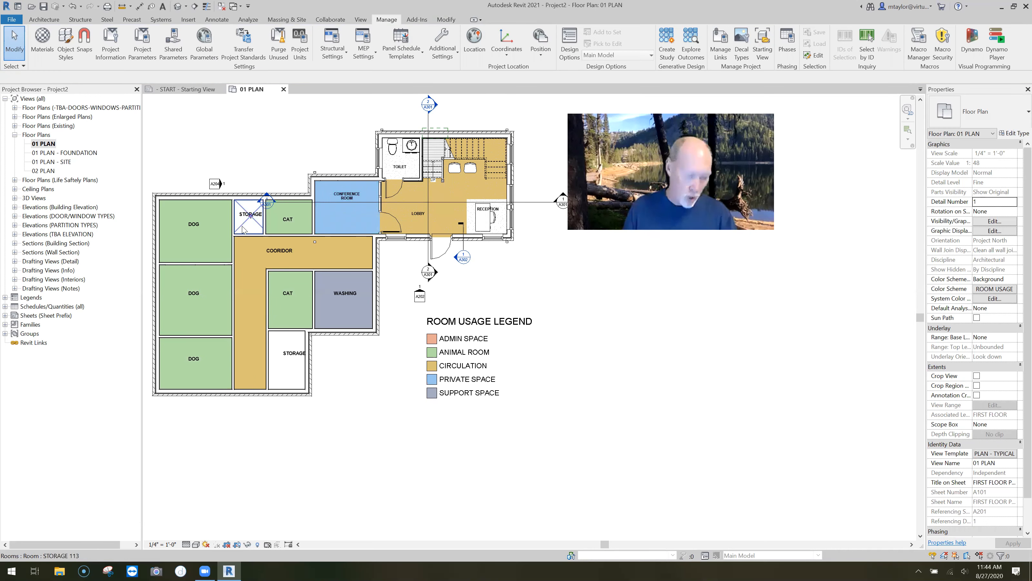
# Step: Set the ROOM USAGE parameter of both STORAGE rooms to SUPPORT SPACE
pyautogui.click(253, 260)
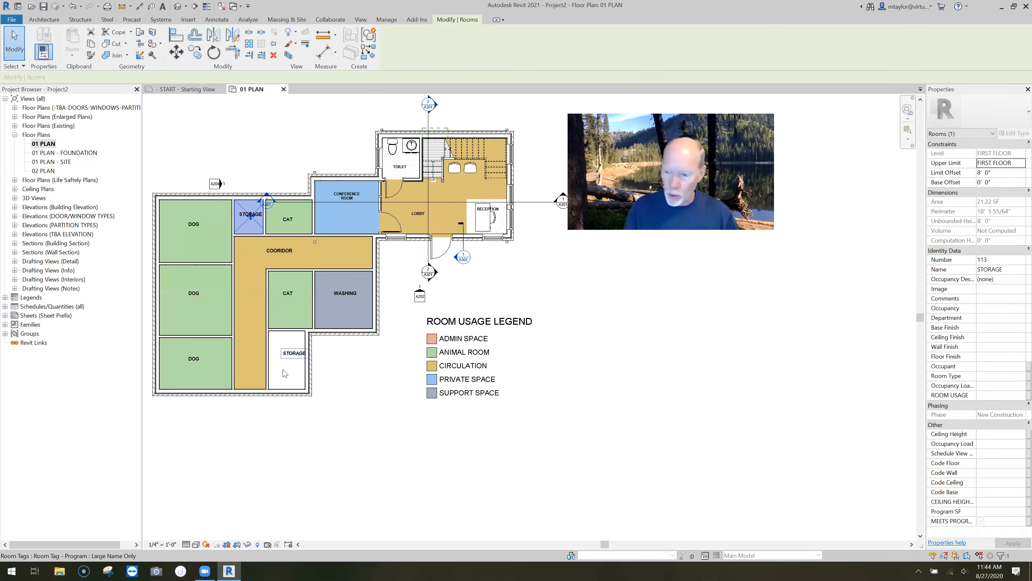
pyautogui.click(1018, 397)
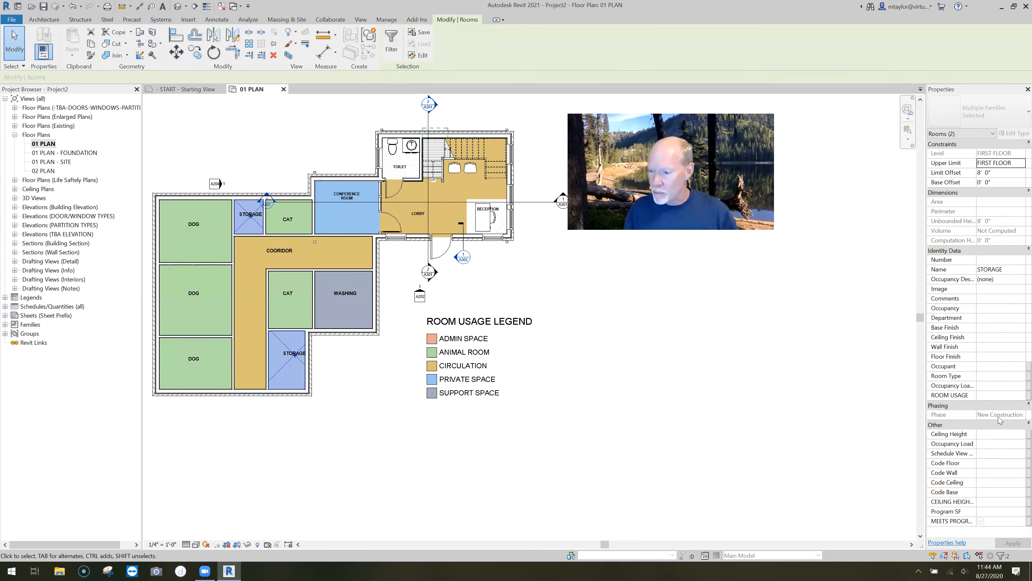
pyautogui.click(992, 437)
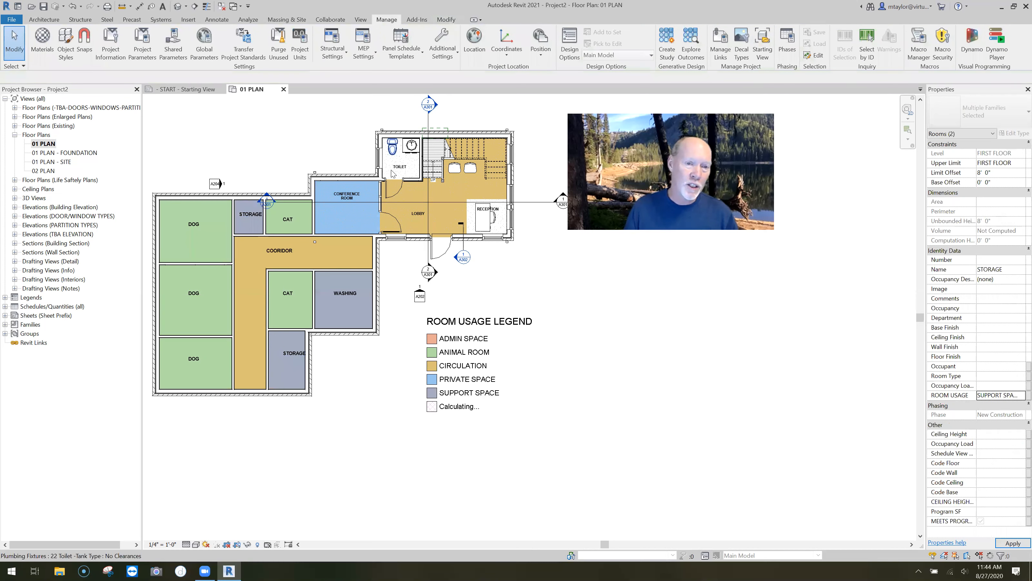
pyautogui.press('Escape')
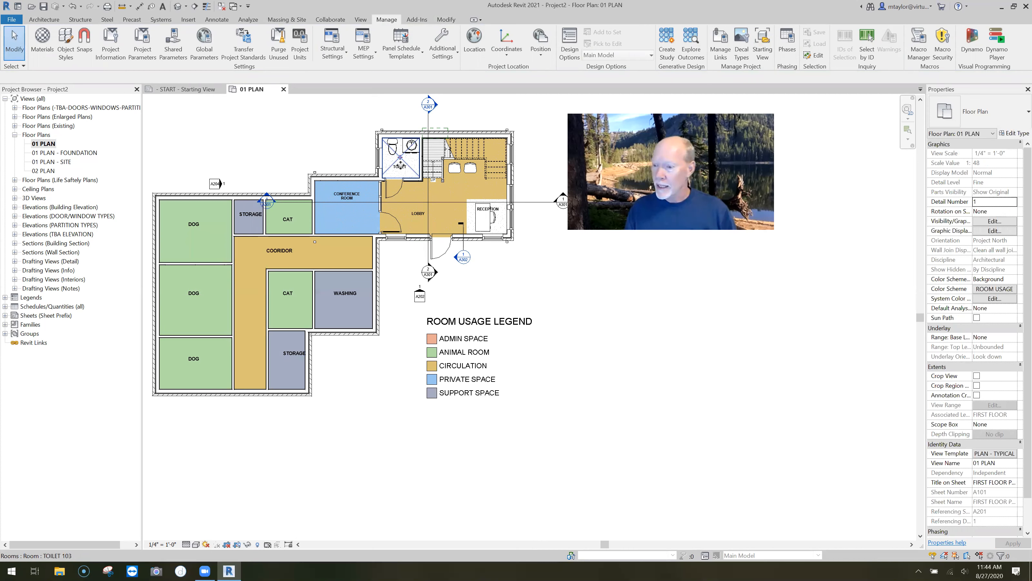
# Step: Set the TOILET room's ROOM USAGE parameter to PRIVATE SPACE
pyautogui.click(1018, 395)
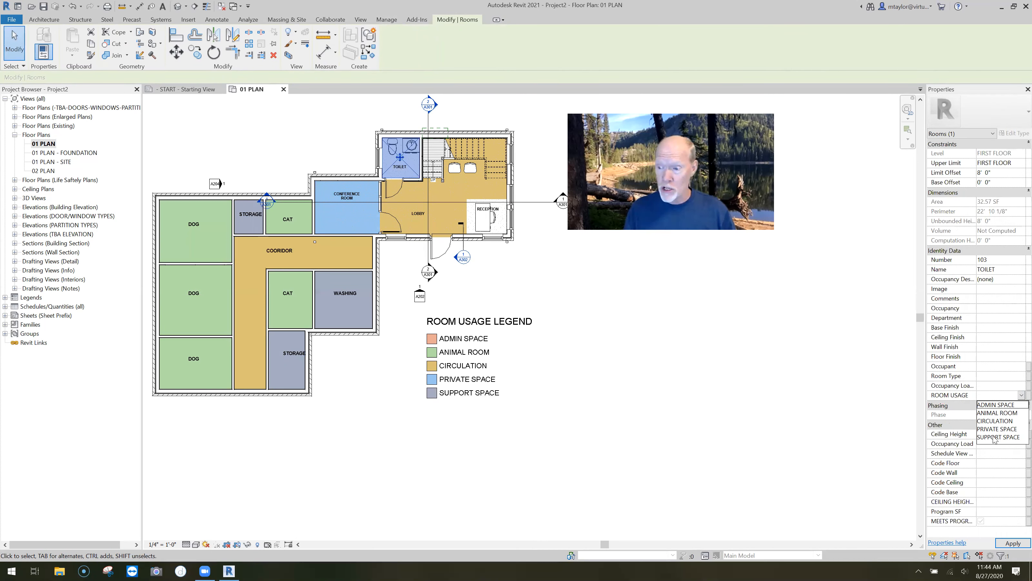
pyautogui.click(998, 429)
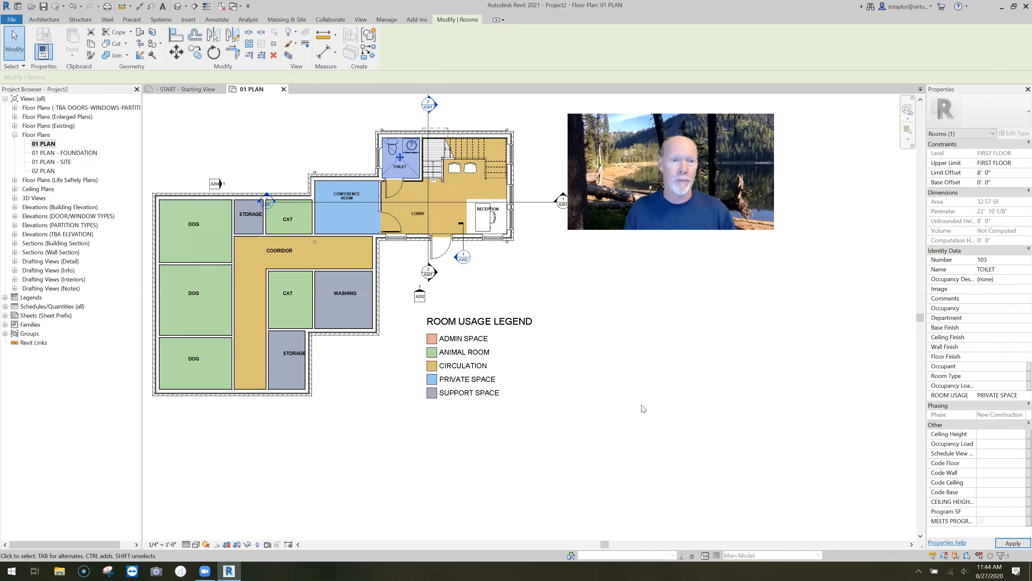
pyautogui.click(491, 278)
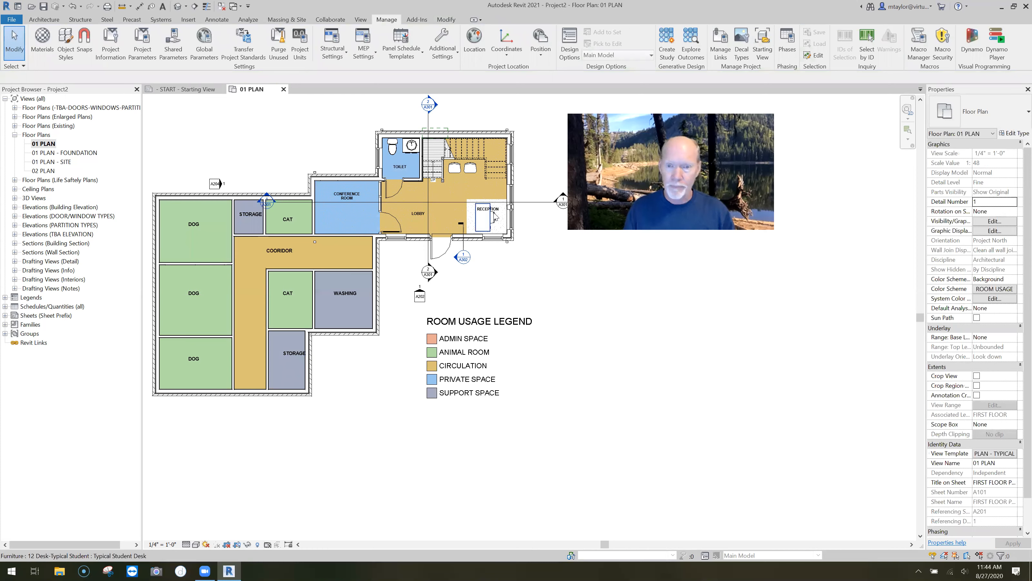
# Step: Assign the ADMIN SPACE room usage to the RECEPTION room
pyautogui.click(492, 215)
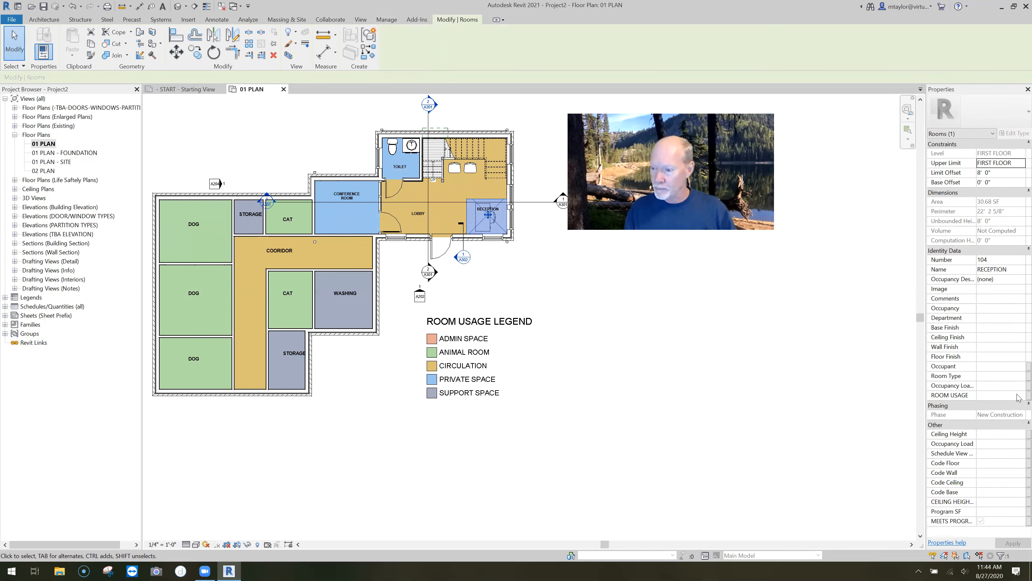
pyautogui.click(1018, 395)
pyautogui.click(989, 405)
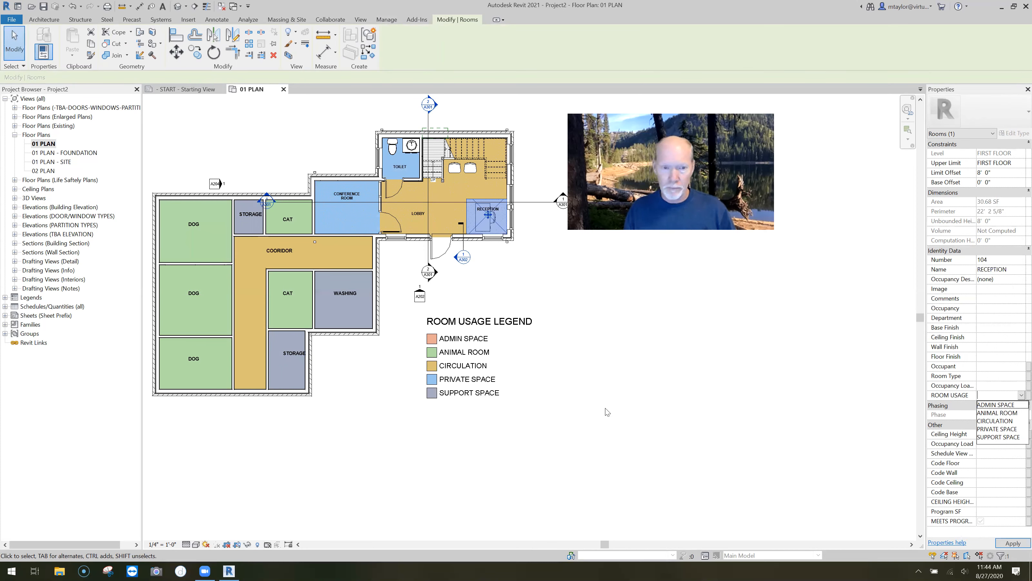
pyautogui.click(359, 451)
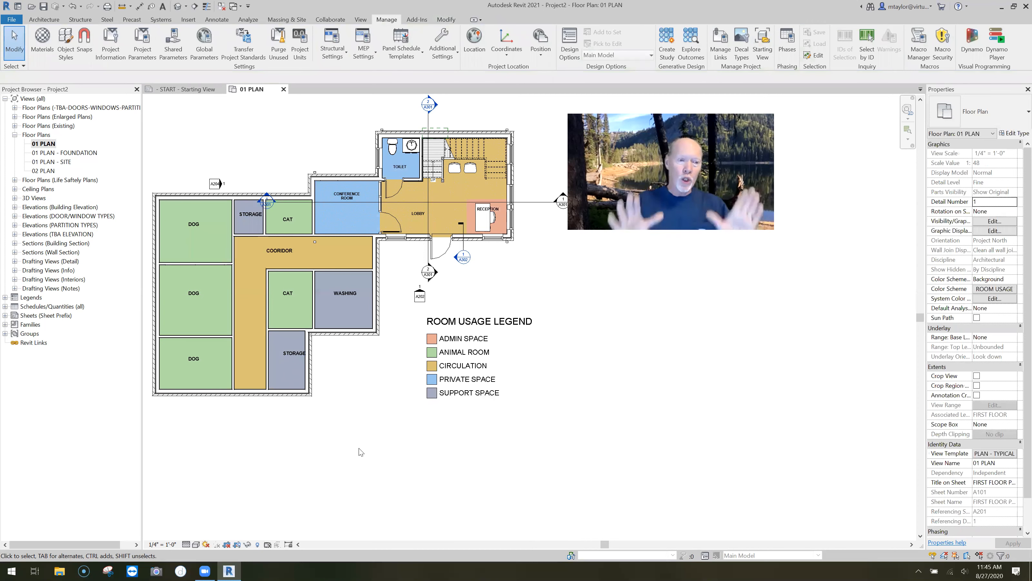